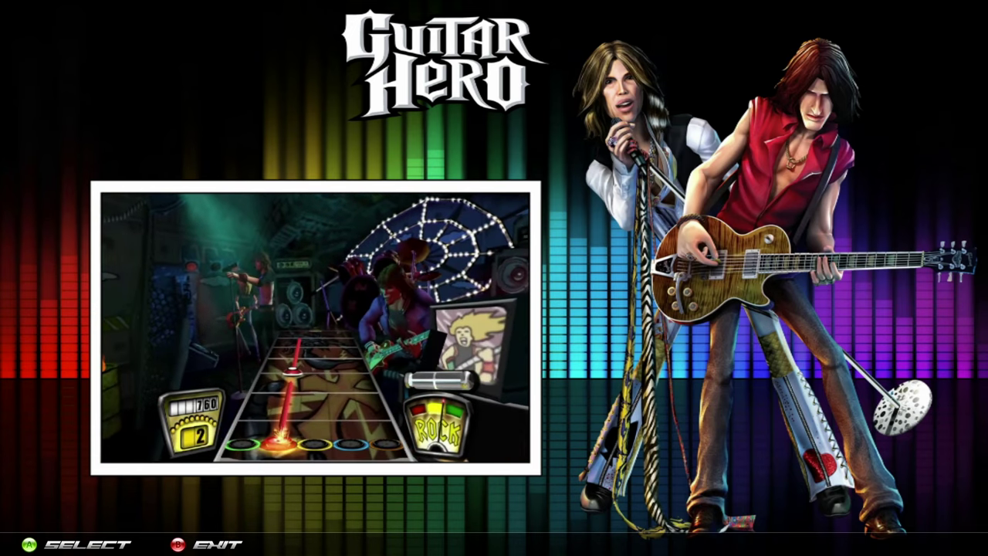
Browse the guitar game wheel down to Guitar Hero III - Legends of Rock and exit the frontend to the desktop
key("Up")
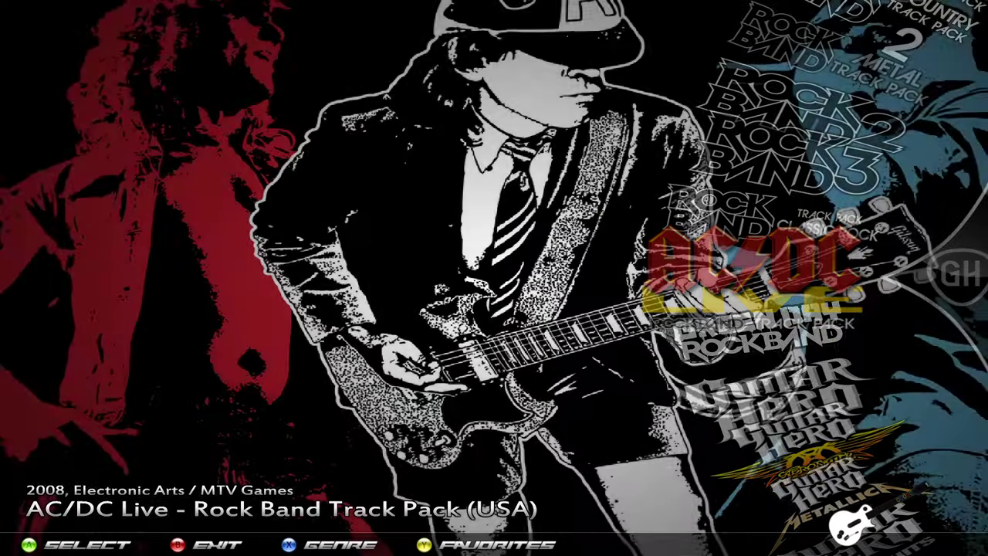
key("Down")
key("Down")
key("Down")
key("Down")
key("Down")
key("Down")
key("Down")
key("Down")
key("Down")
key("Down")
key("Down")
key("Down")
key("Down")
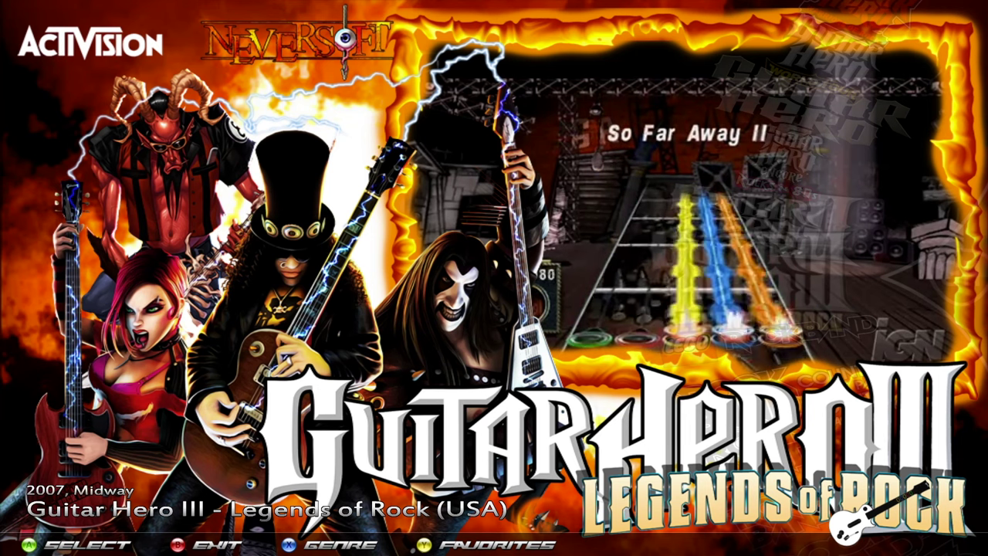
key("Escape")
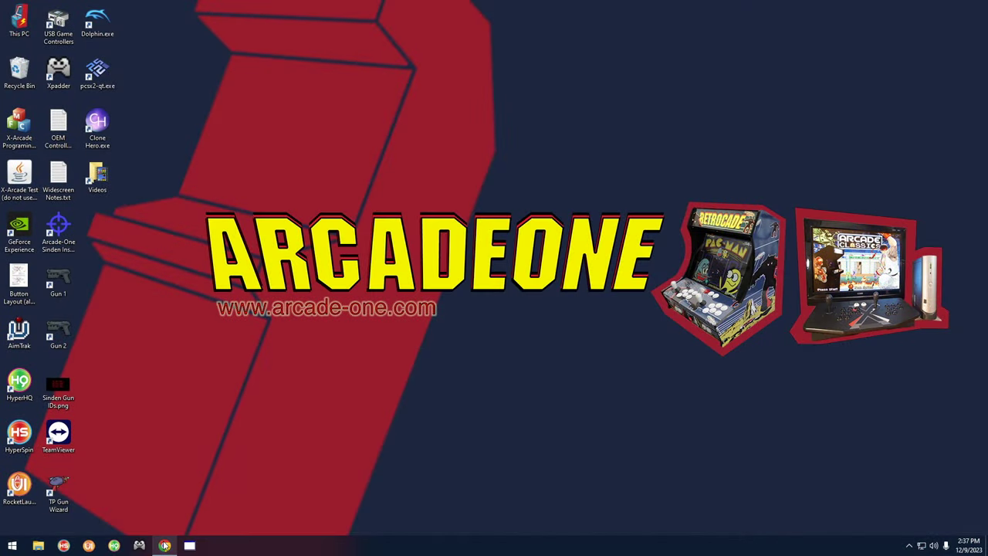
Switch to Chrome and examine the product photos of the KYAYUGM wireless Wii guitar on Amazon
left_click(164, 546)
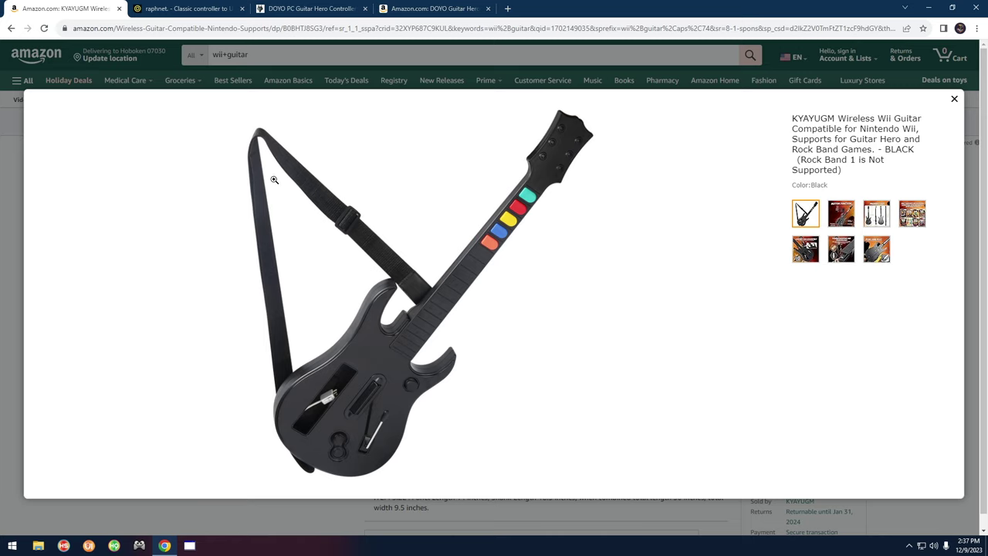
left_click(955, 98)
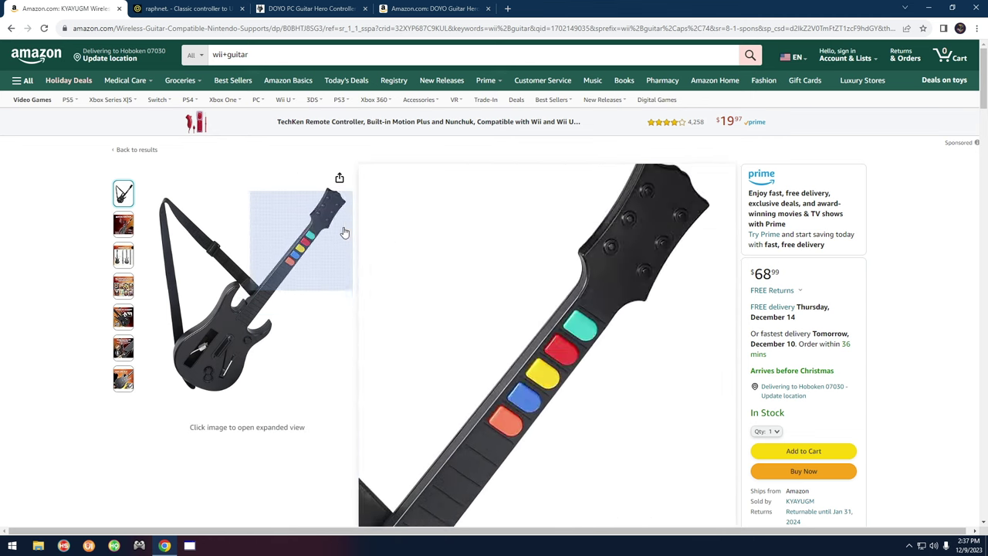
left_click_drag(371, 170, 438, 166)
left_click(585, 231)
left_click(179, 351)
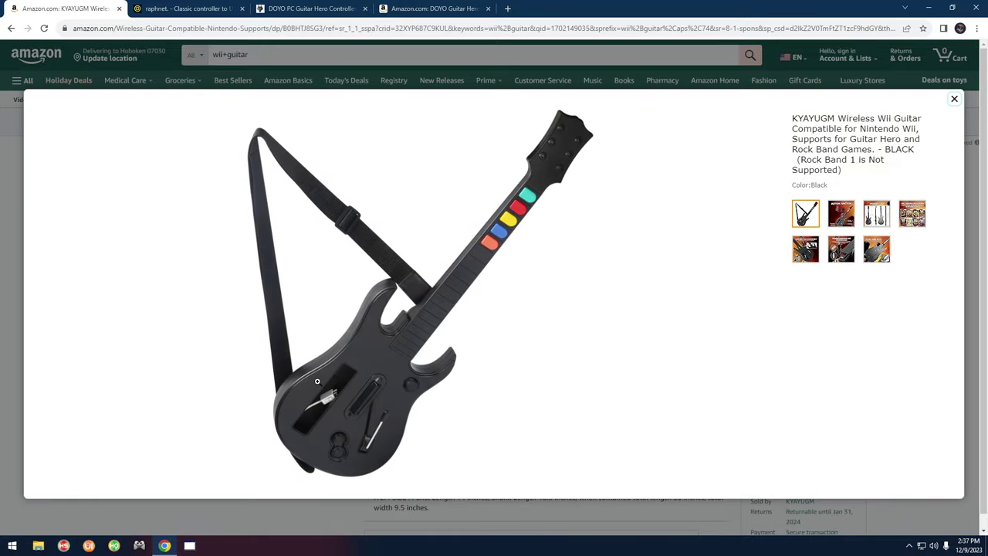
Examine the raphnet Classic controller to USB adapter page and its example-use photo, and minimise the browser
left_click(180, 10)
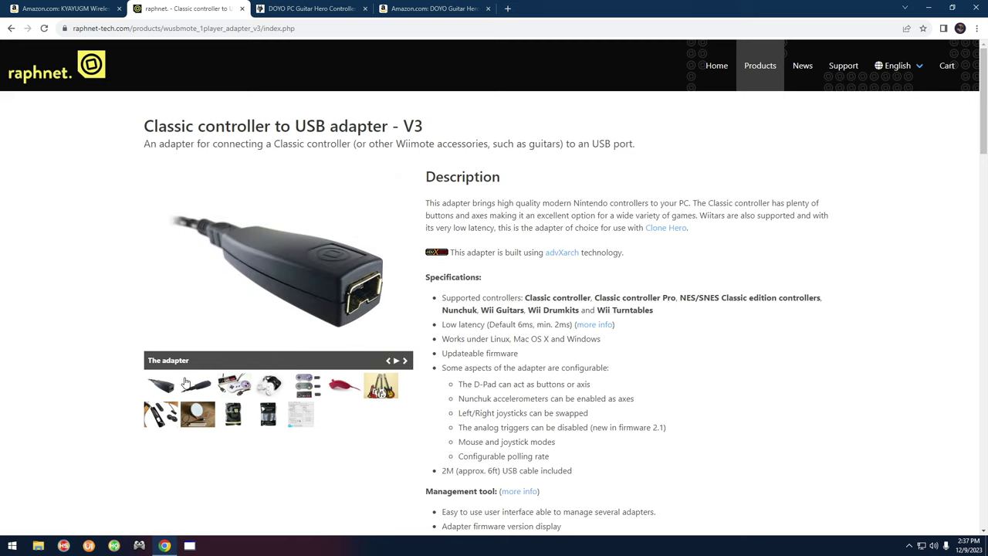
left_click(173, 403)
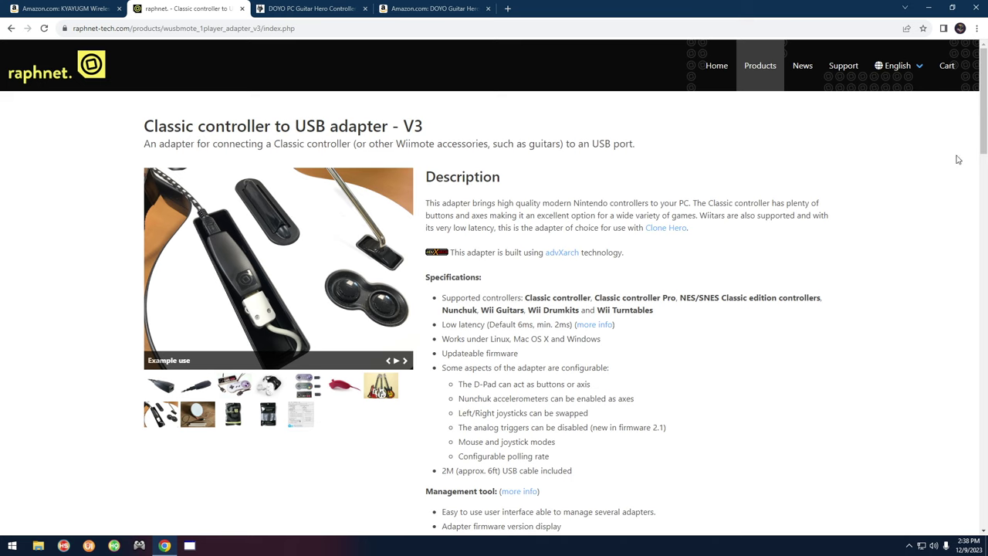
left_click(929, 9)
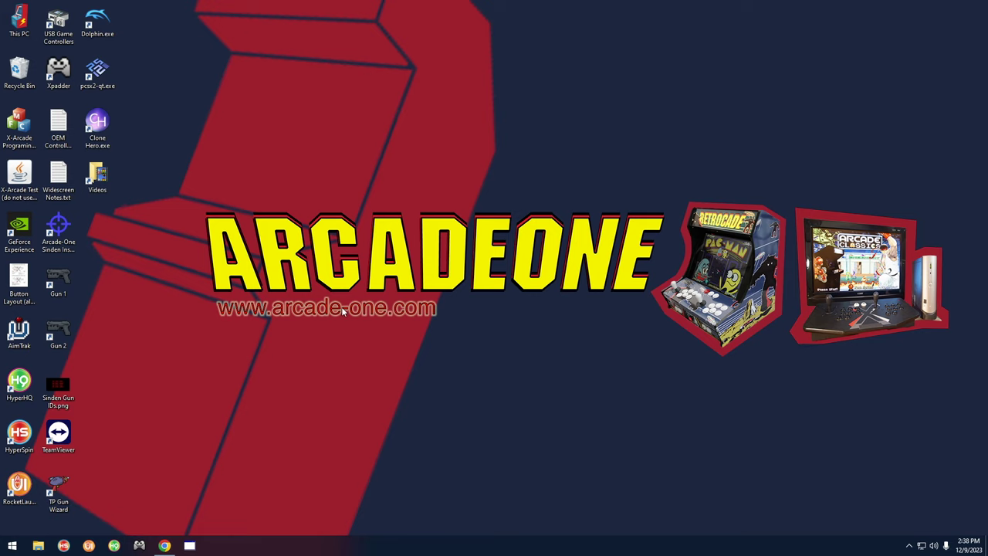
Open the PCSX2 1.7 (Guitar) folder inside Emulators in File Explorer and launch pcsx2-qt.exe
key("super+e")
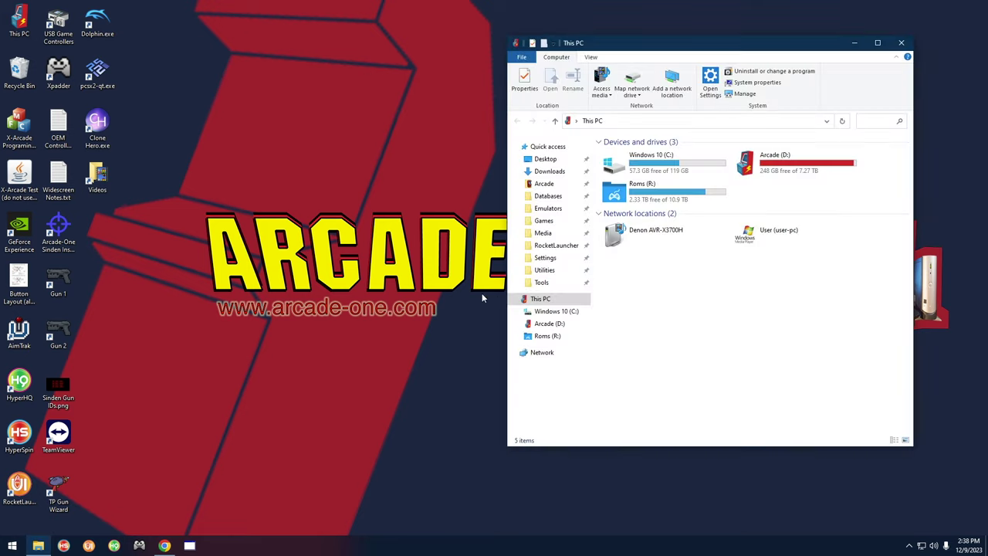
left_click_drag(677, 48, 647, 56)
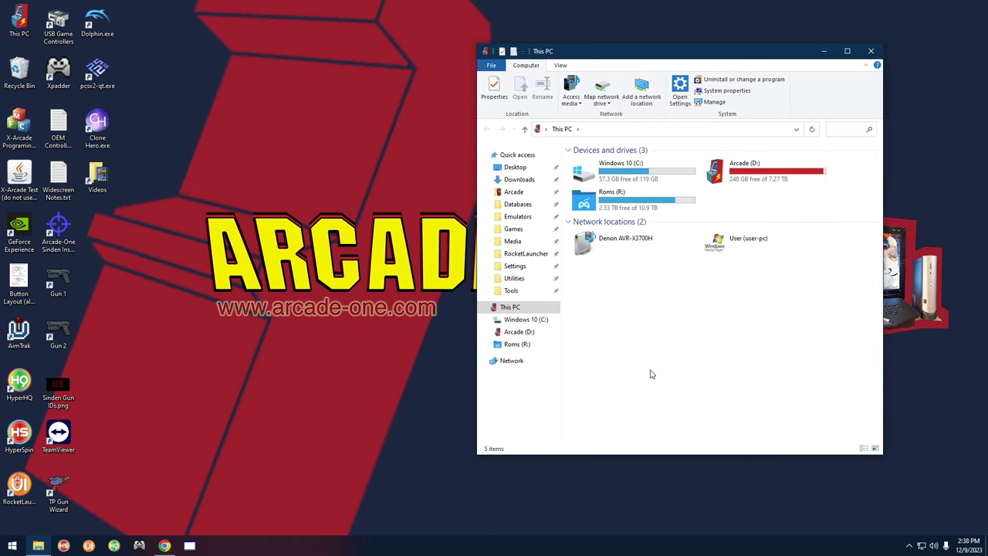
left_click(529, 217)
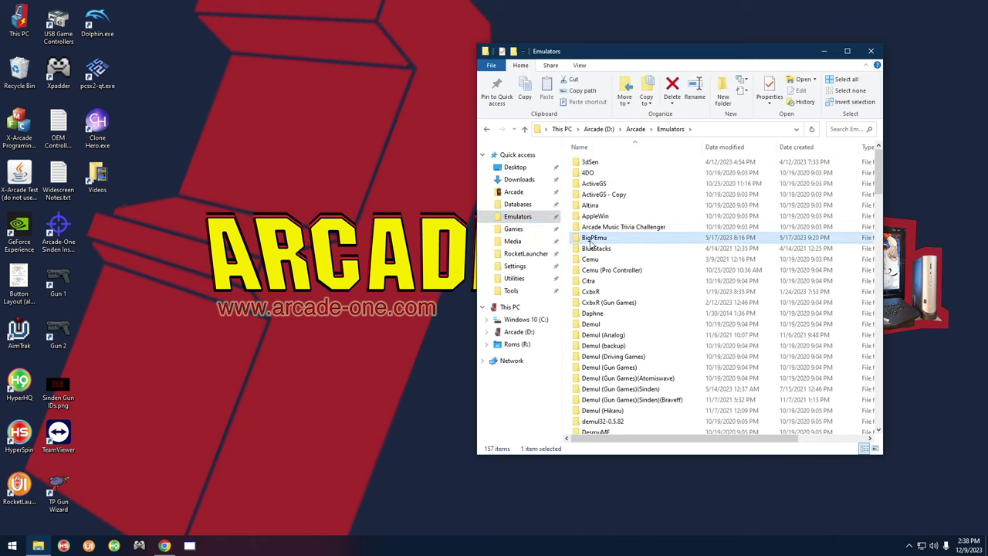
key("p")
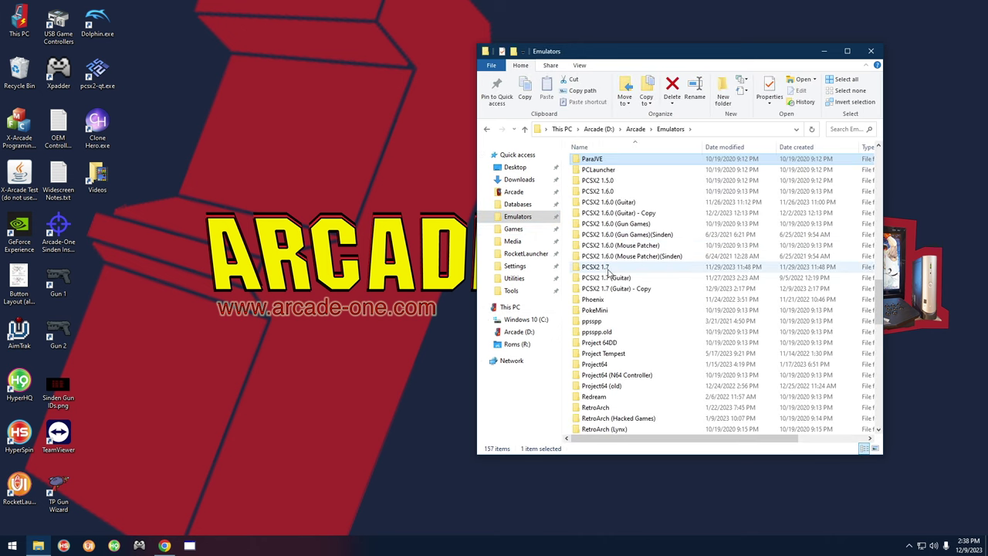
left_click(591, 278)
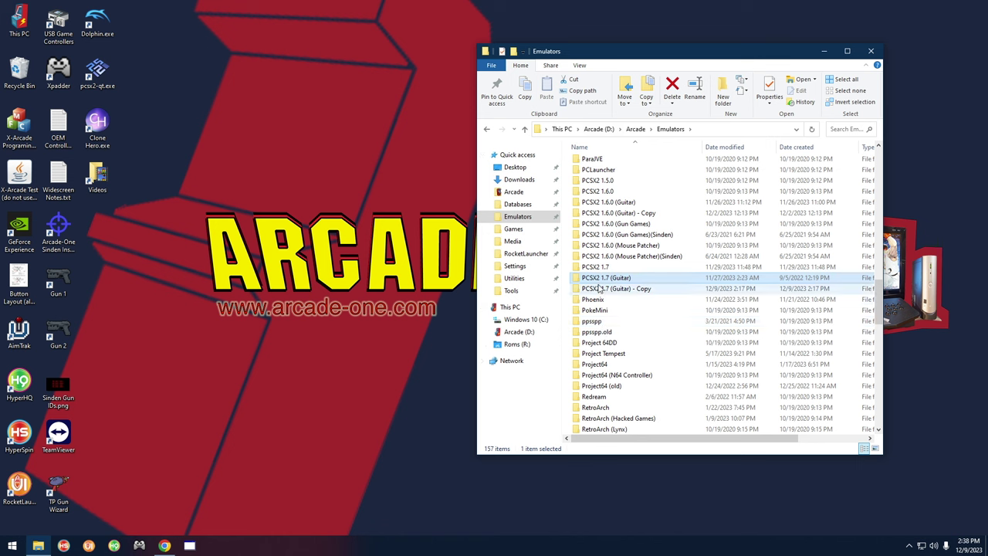
double_click(645, 279)
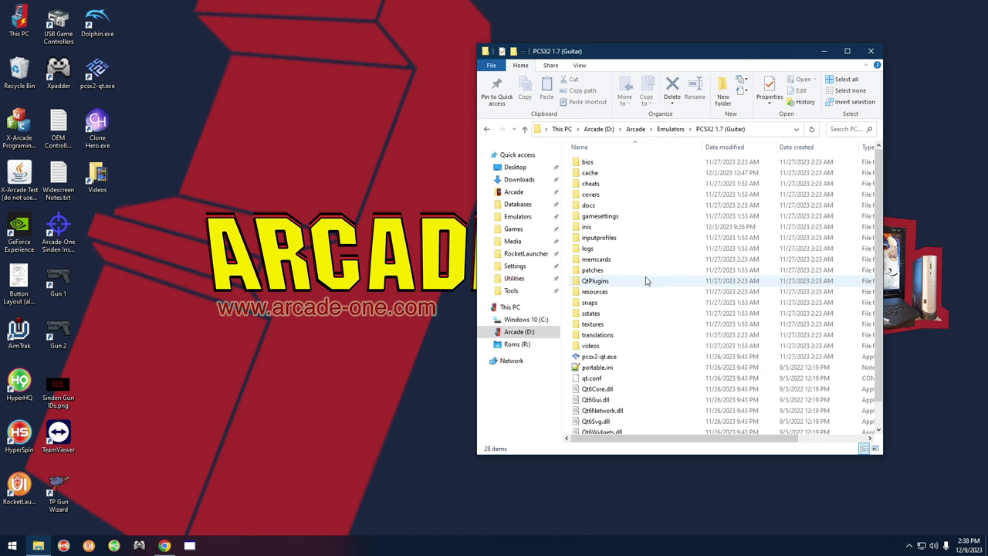
left_click(598, 359)
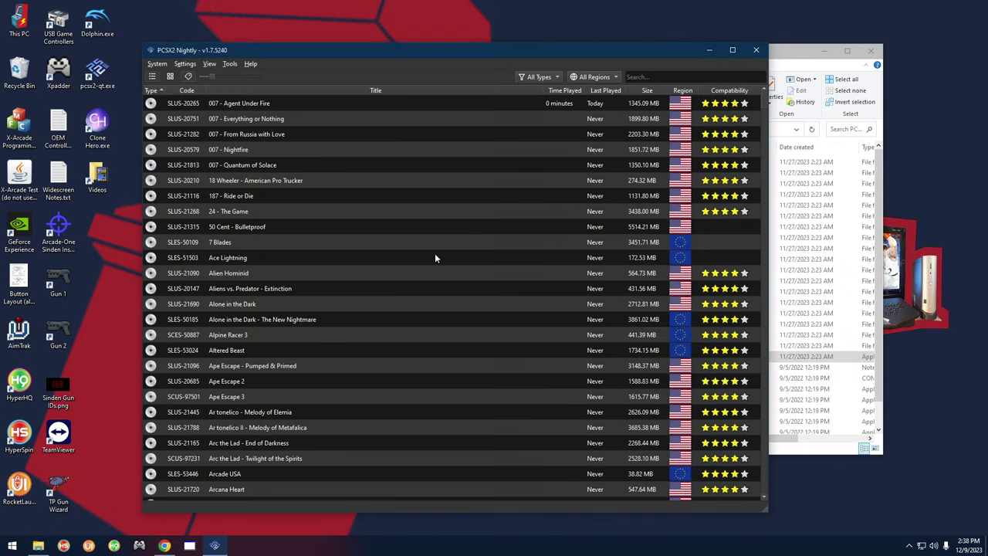
Open the PCSX2 controller settings and view the guitar bindings of Controller Port 1 and Controller Port 2
left_click(187, 65)
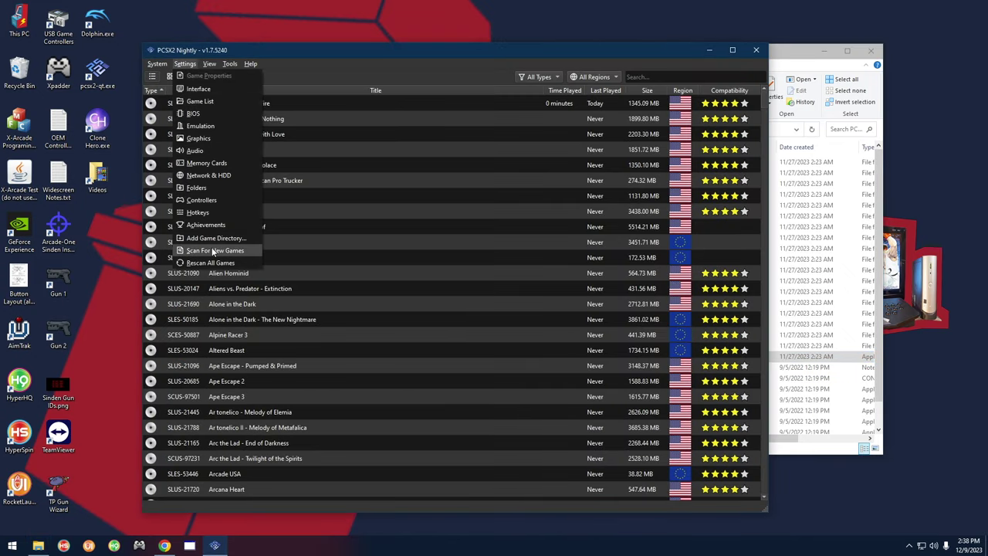
left_click(199, 202)
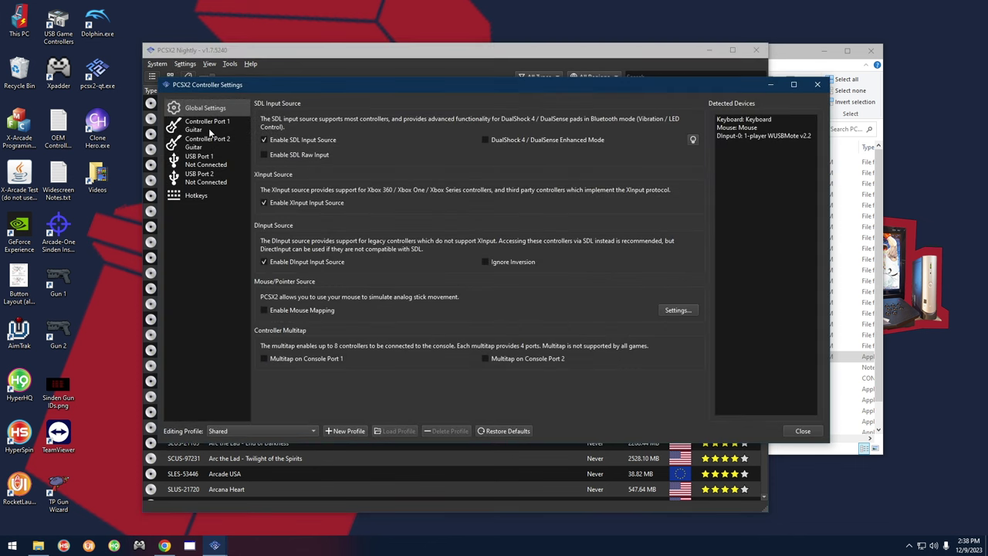
left_click(205, 131)
left_click(219, 145)
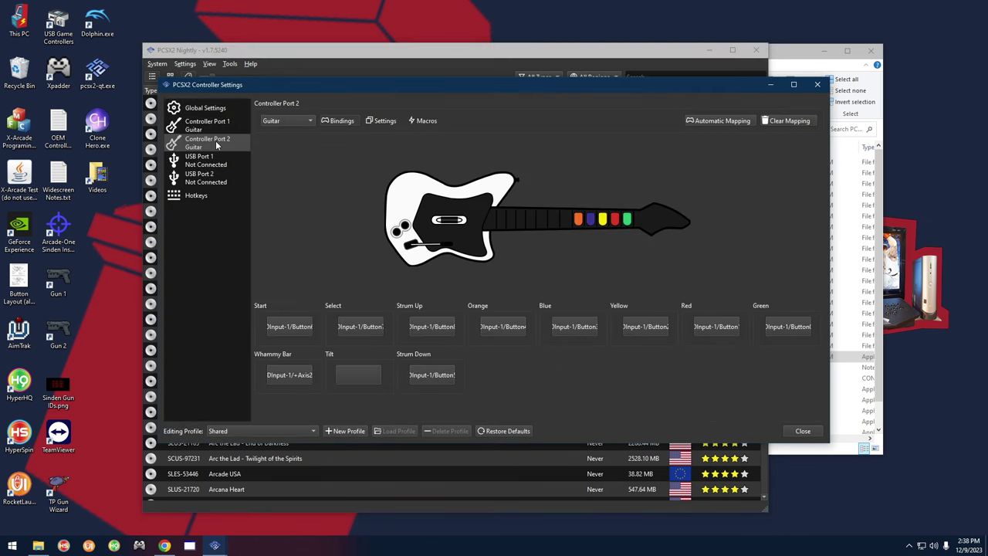
left_click(205, 128)
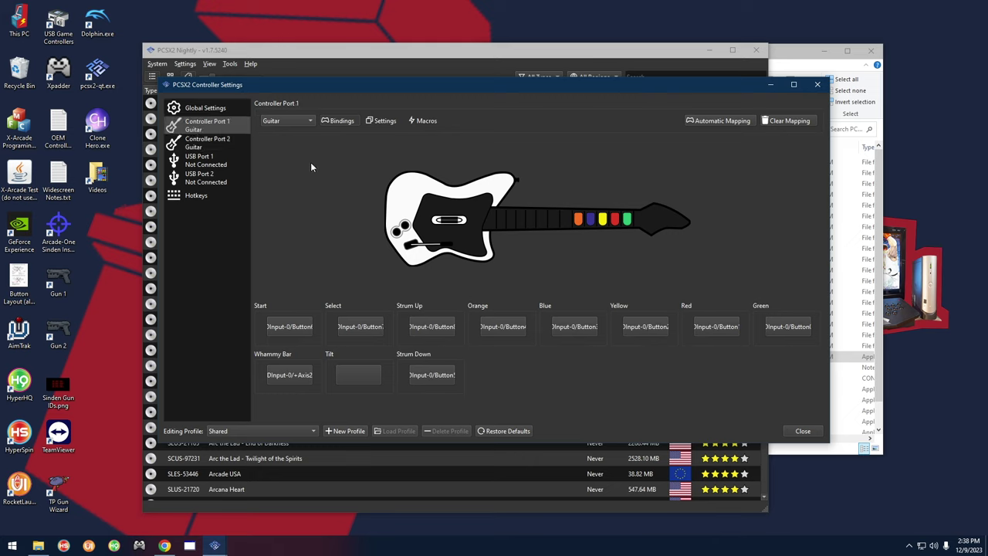
Check the controller type choices for Controller Ports 1 and 2, keeping Guitar on both
left_click(302, 124)
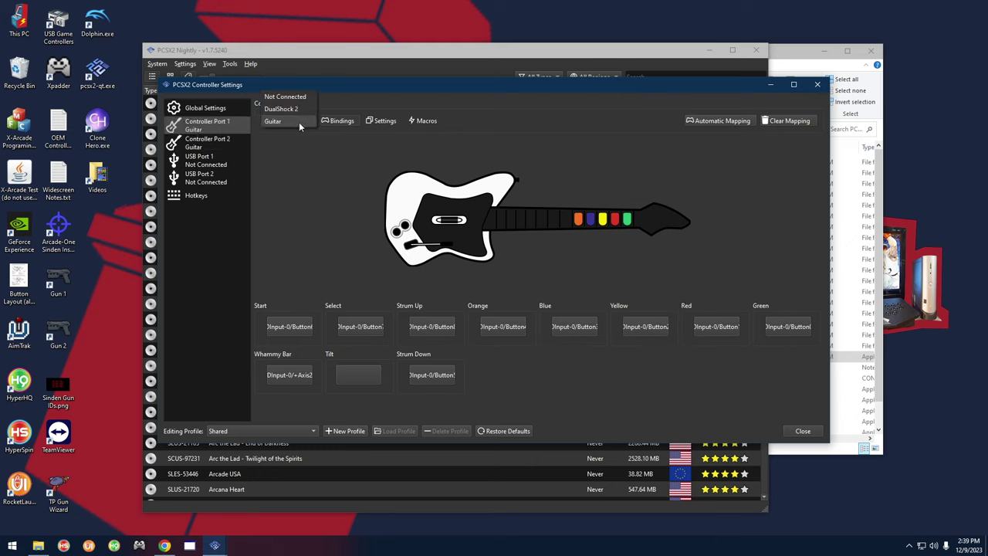
left_click(288, 147)
left_click(224, 143)
left_click(282, 120)
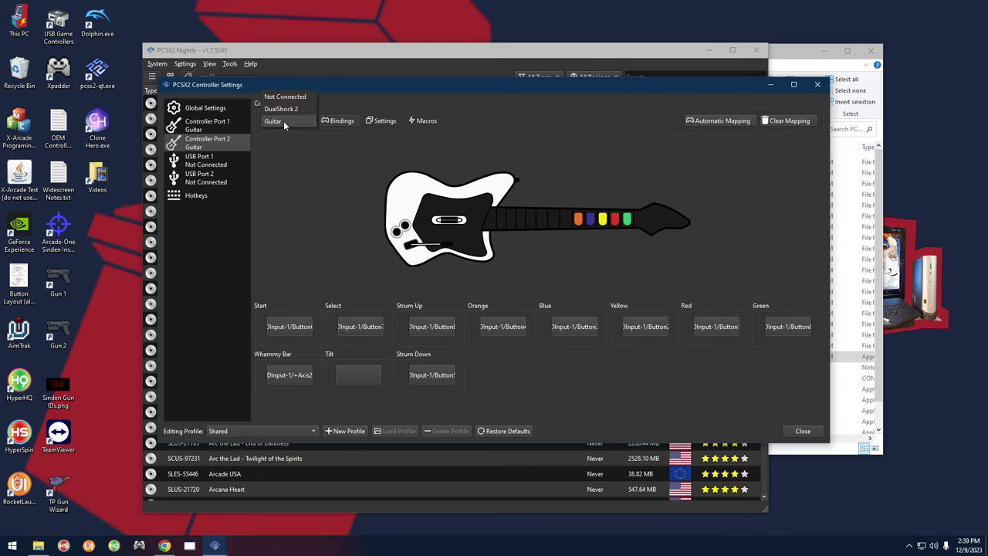
left_click(281, 158)
left_click(207, 130)
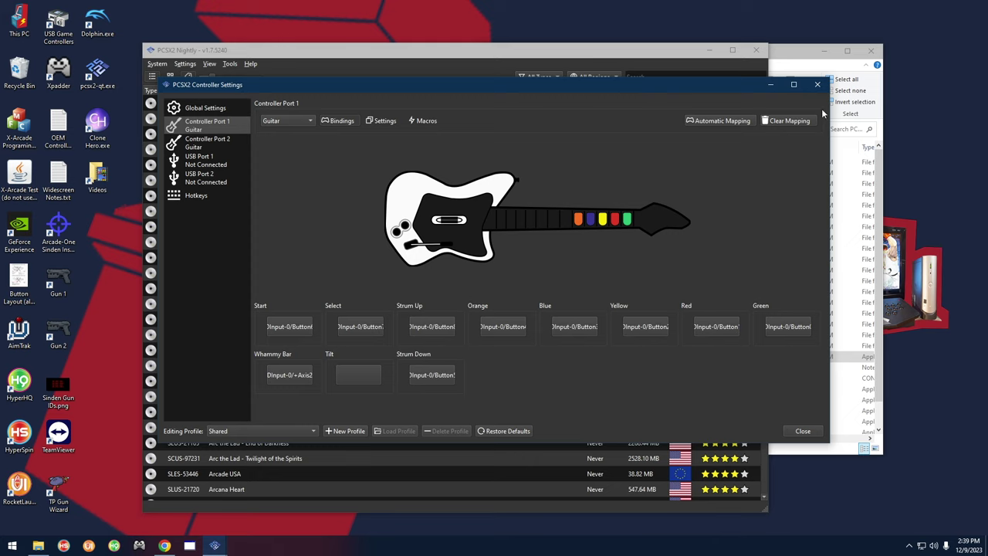
Clear Controller Port 1's mapping, rebind its Start, Select, strum, fret and whammy bar controls to the guitar, and close the controller settings
left_click(787, 122)
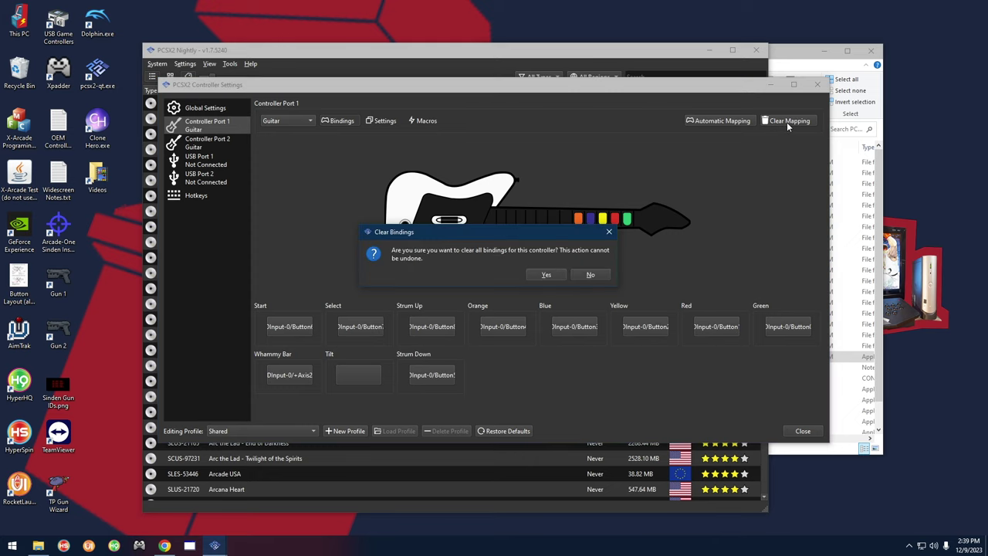
left_click(546, 275)
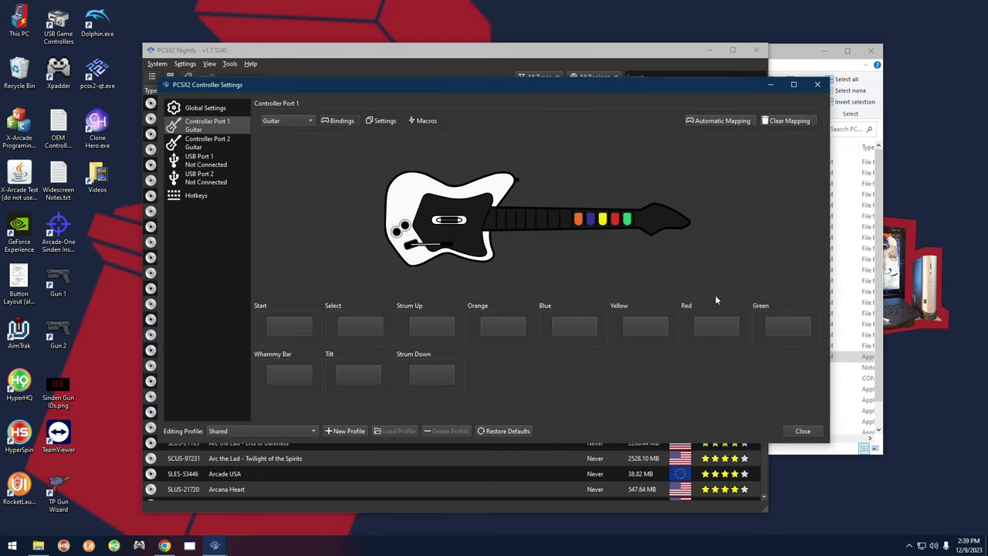
left_click(283, 329)
left_click(375, 327)
left_click(516, 328)
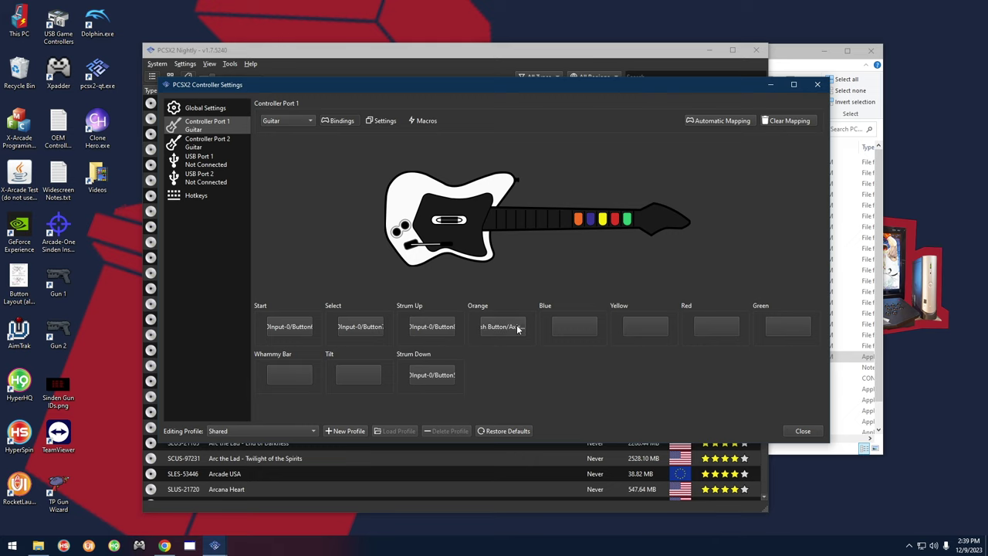
left_click(578, 327)
left_click(634, 328)
left_click(792, 327)
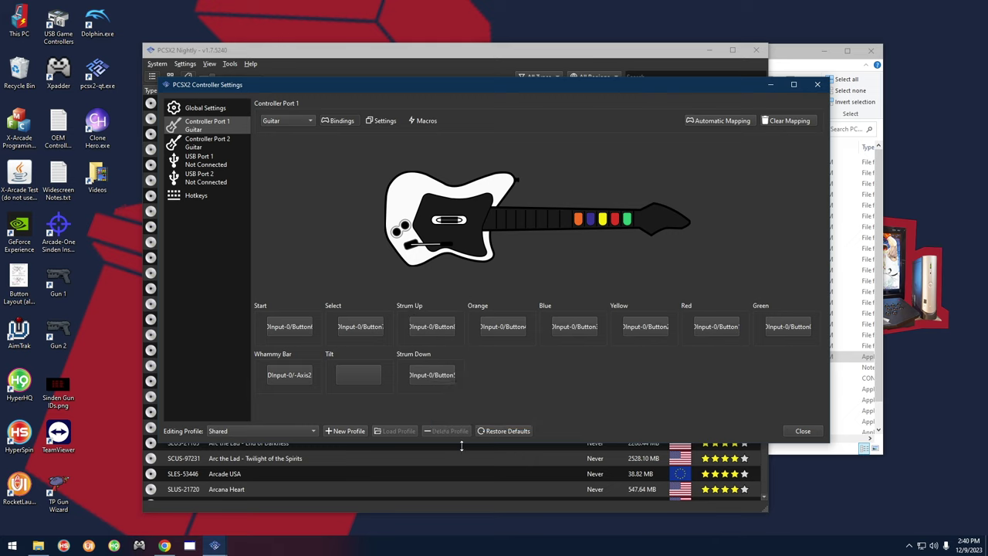
left_click(205, 151)
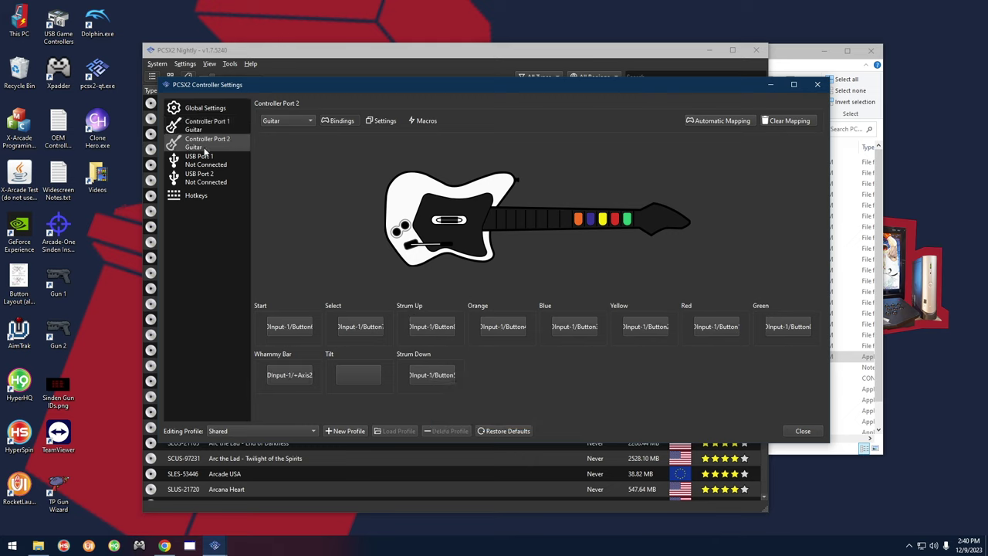
left_click(803, 431)
Filter the game list by "guitar" and start the original Guitar Hero
left_click(644, 75)
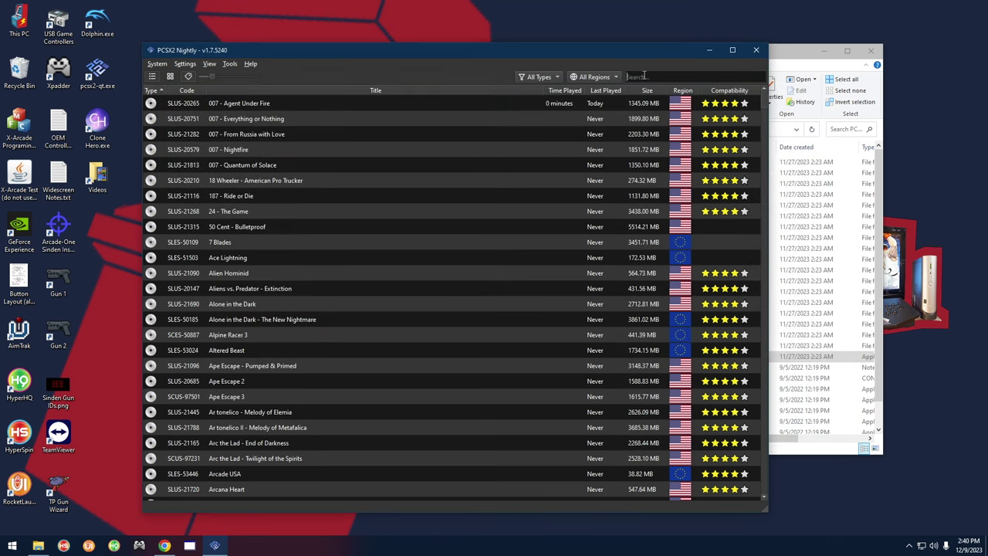
type("guitar")
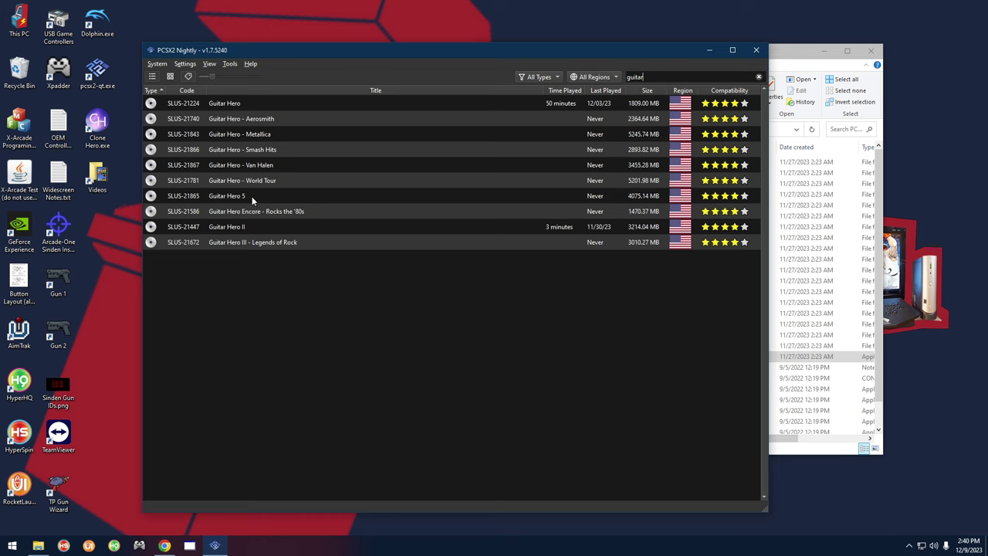
double_click(227, 103)
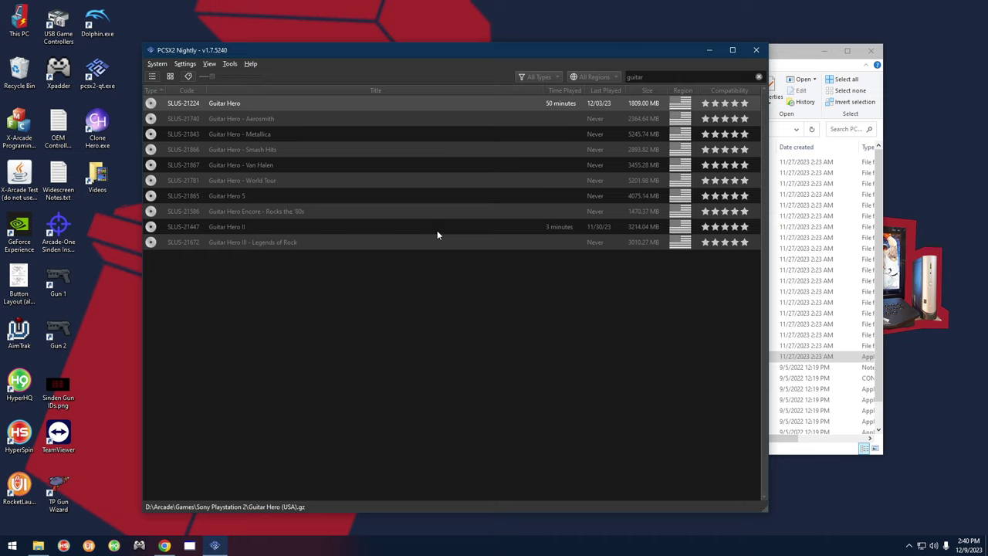
key("Return")
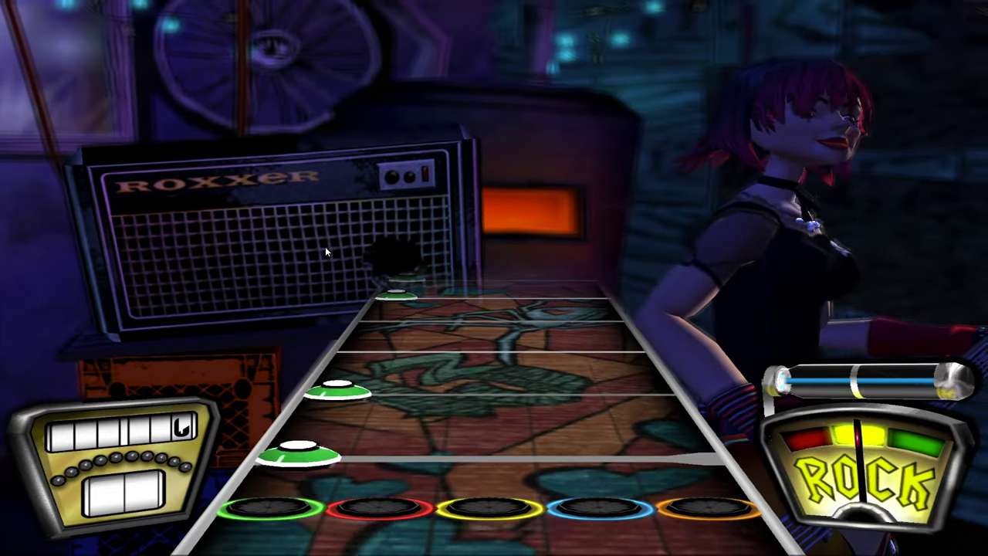
key("F1")
key("Return")
key("F1")
key("Return")
key("F1")
key("Return")
key("F1")
key("Return")
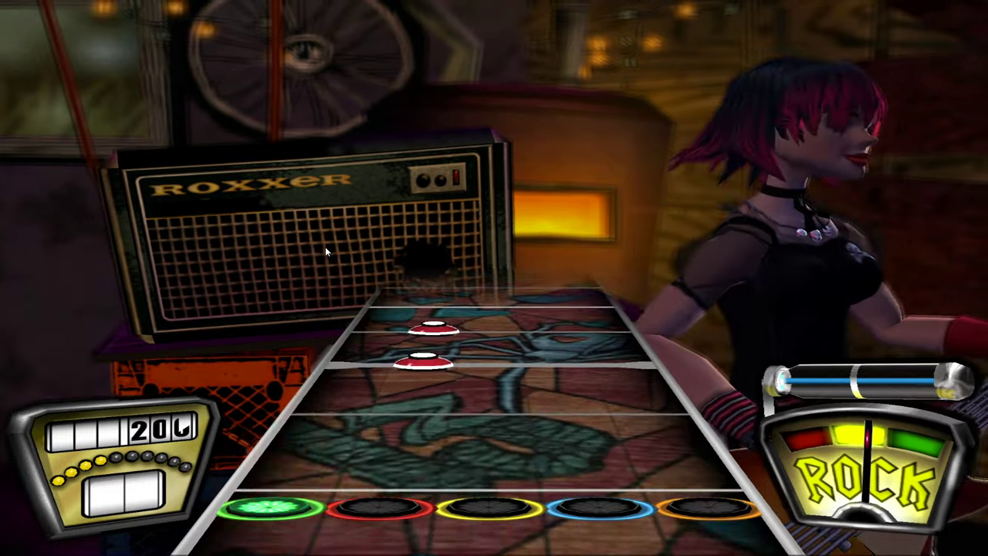
key("F2")
key("Return")
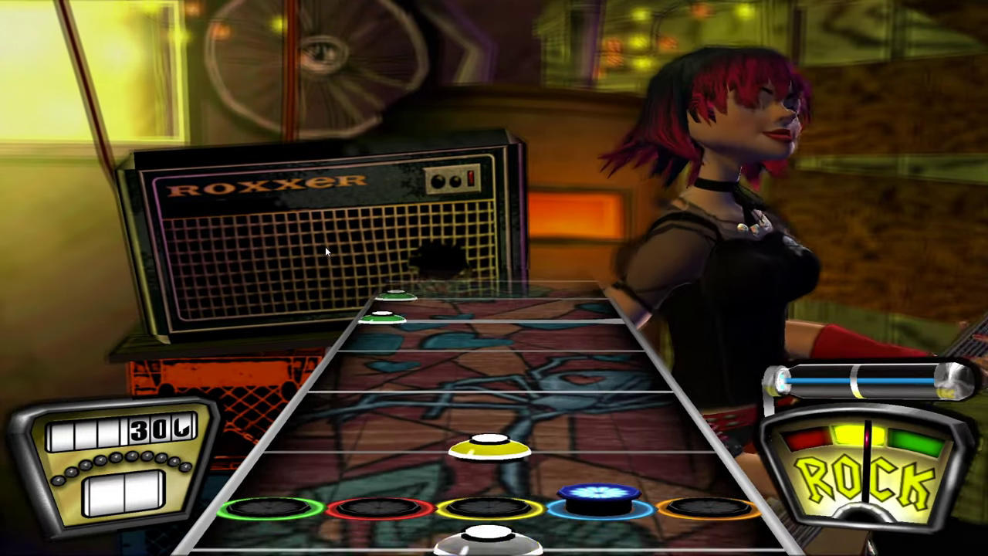
key("F1")
key("Return")
key("Return")
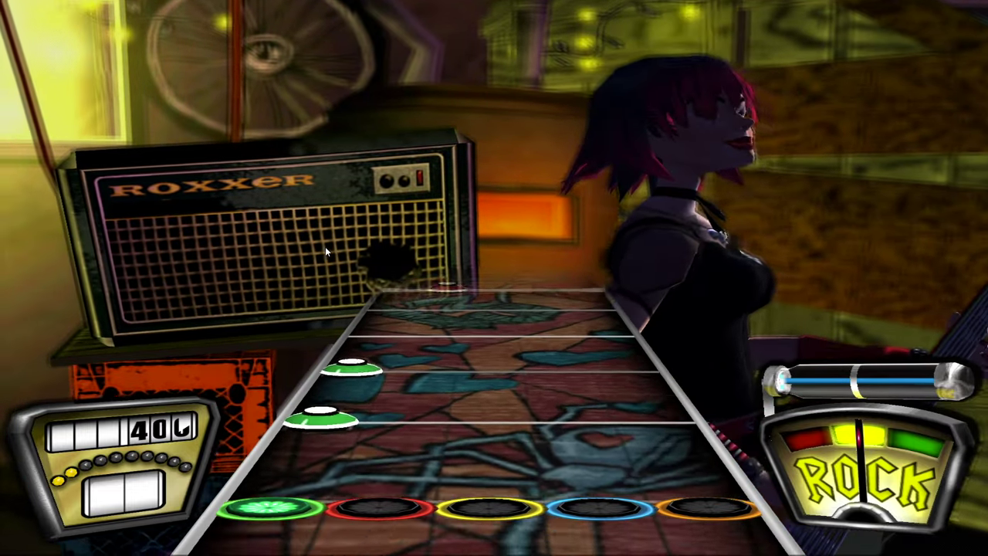
Play the opening notes of the Guitar Hero song to test the guitar, and close the game
key("Return")
key("Return")
key("F2")
key("Return")
key("Return")
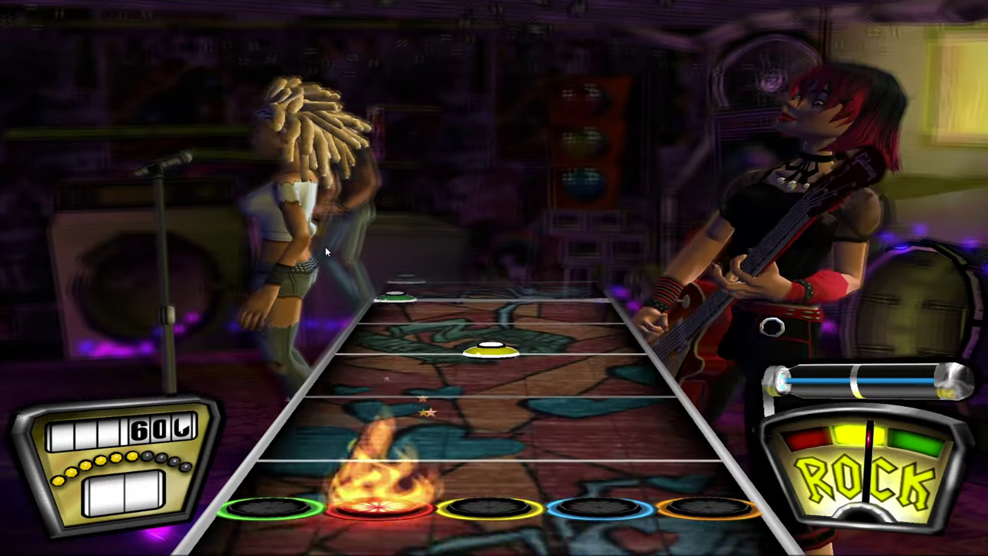
key("Escape")
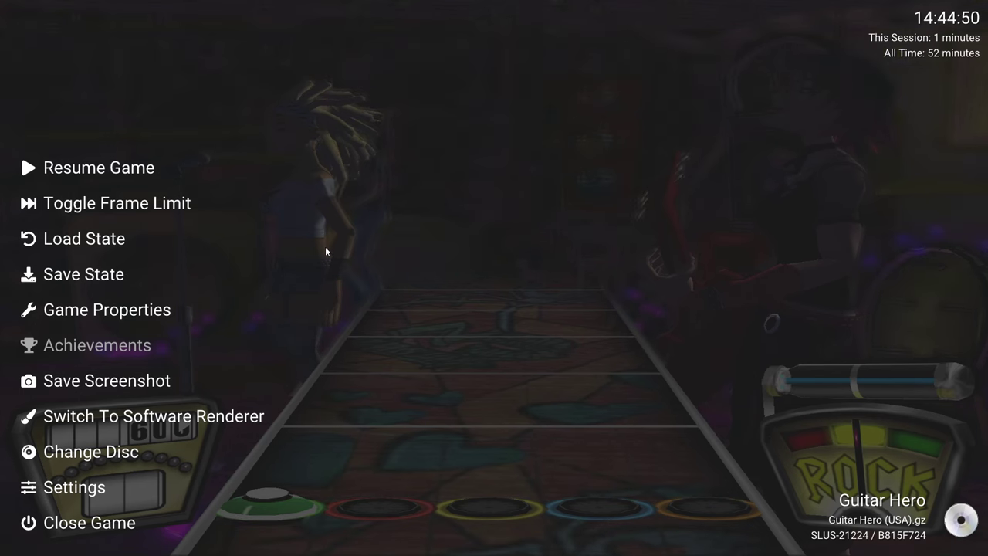
left_click(55, 520)
left_click(48, 523)
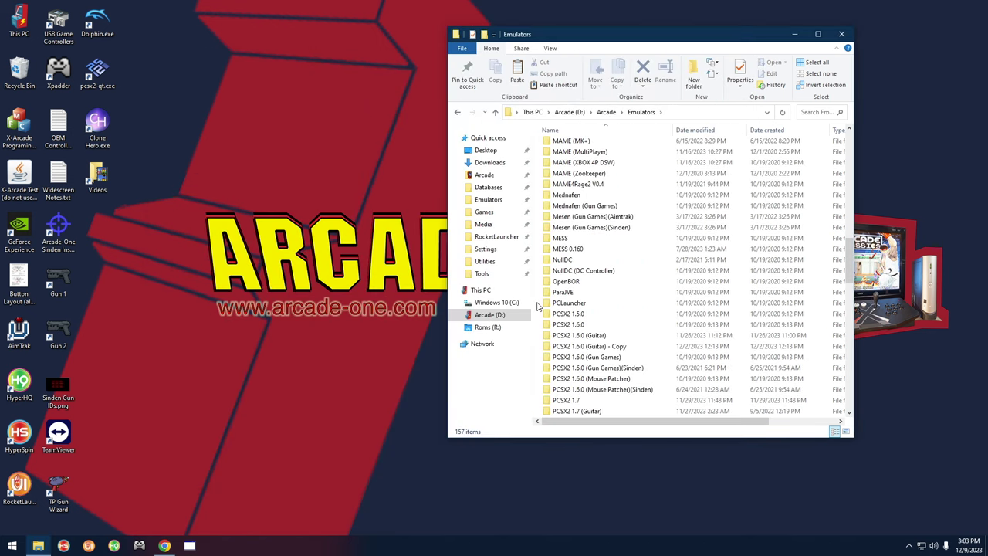
Find the Dolphin (Wii)(Guitar) folder among the emulators and launch Dolphin.exe from it
left_click(578, 251)
scroll(578, 251, "up", 15)
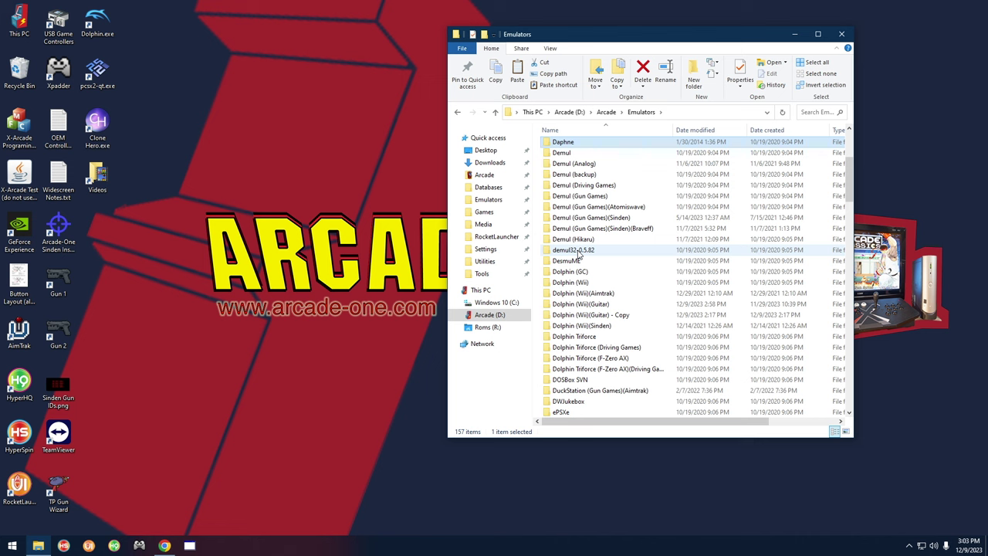
scroll(605, 326, "down", 3)
scroll(604, 326, "up", 3)
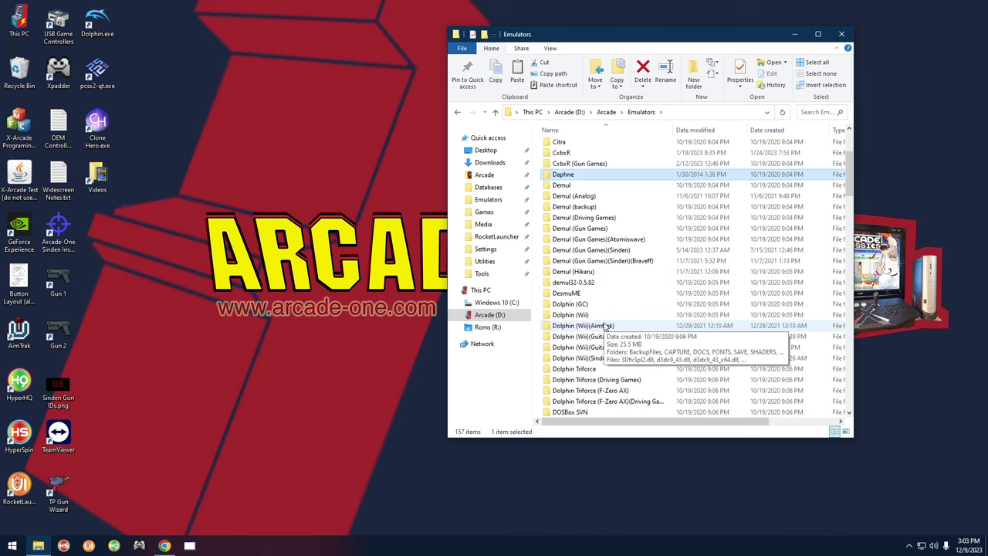
scroll(605, 240, "down", 5)
scroll(605, 240, "up", 1)
scroll(605, 240, "down", 3)
scroll(594, 277, "up", 6)
left_click(600, 275)
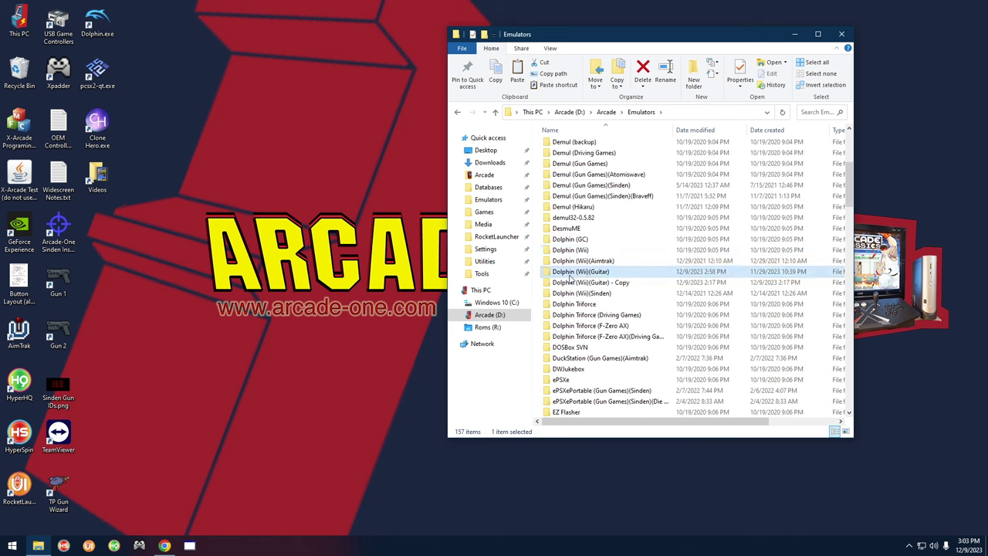
double_click(599, 276)
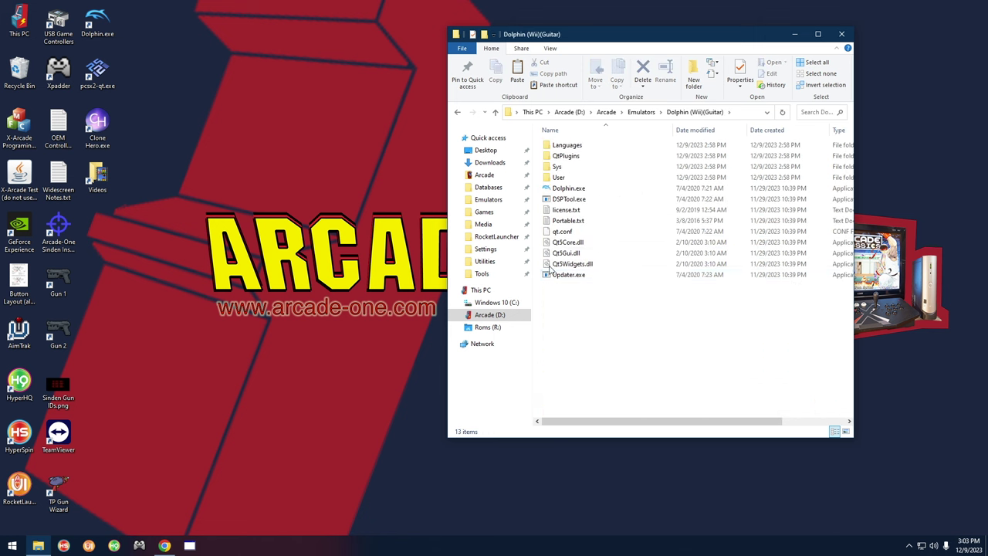
left_click(552, 192)
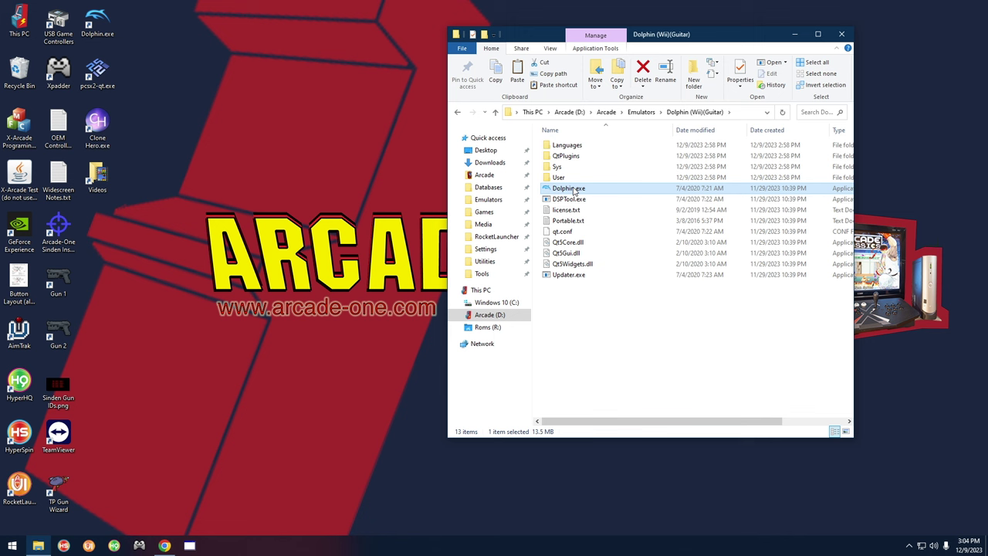
double_click(574, 190)
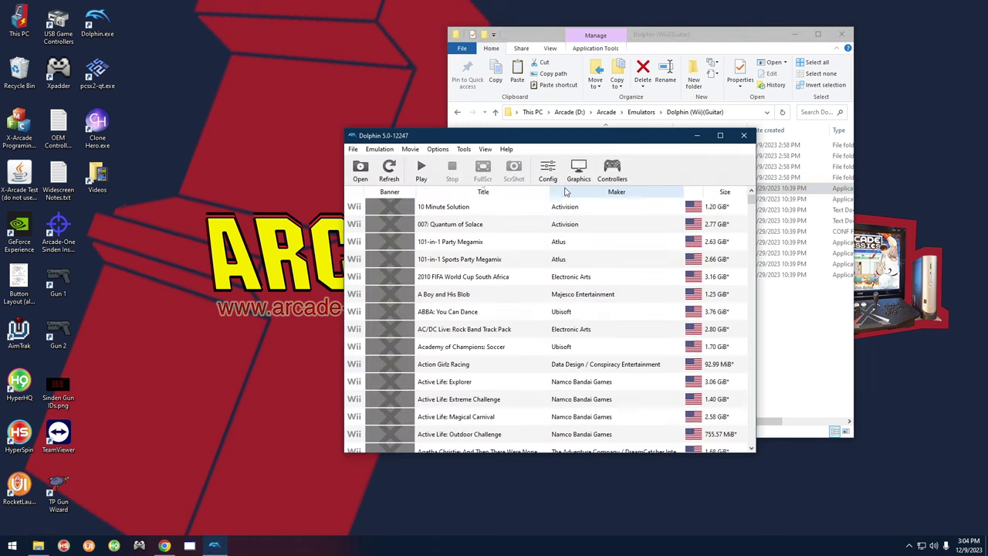
Open the configuration of emulated Wii Remote 1 and select DInput/0/1-player WUSBMote v2.2 as its device
left_click(615, 170)
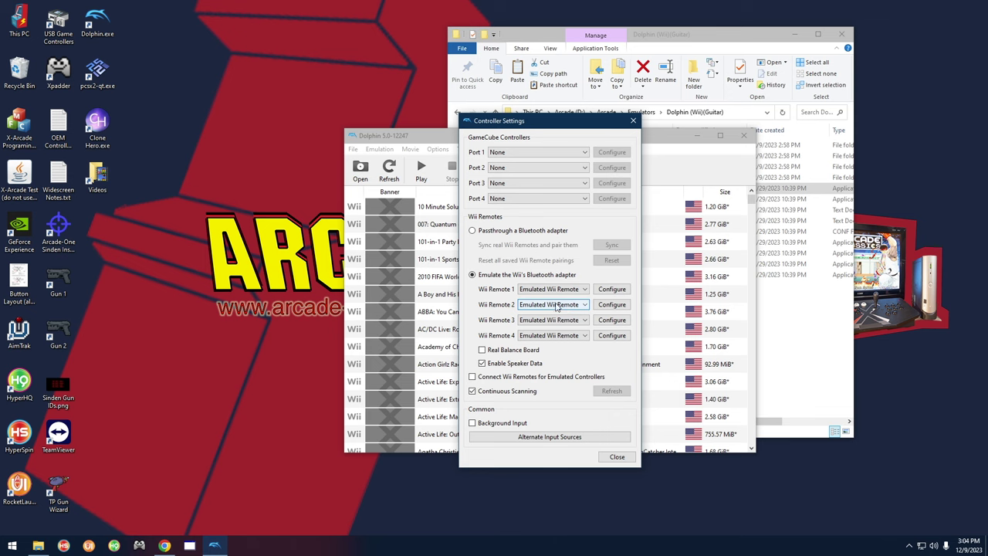
left_click(610, 289)
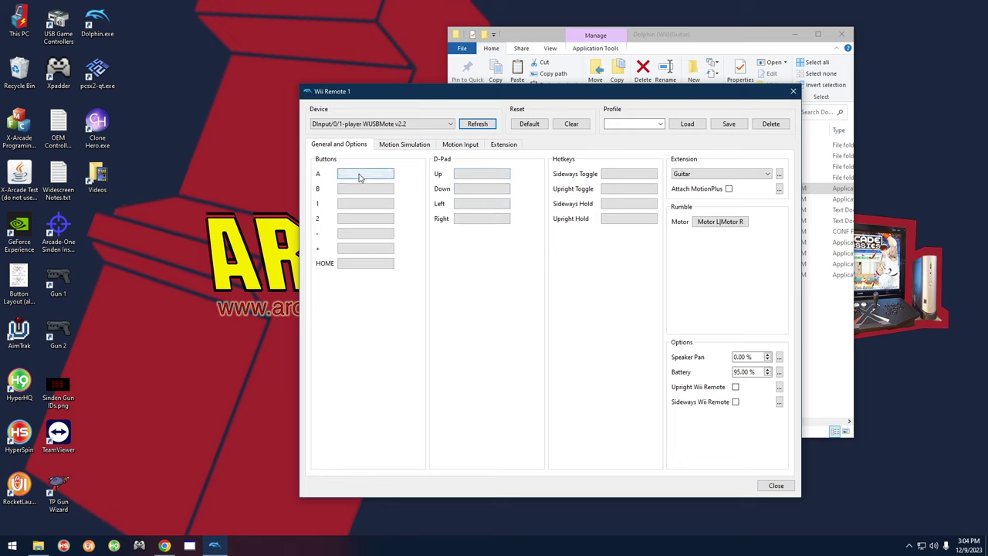
left_click(366, 204)
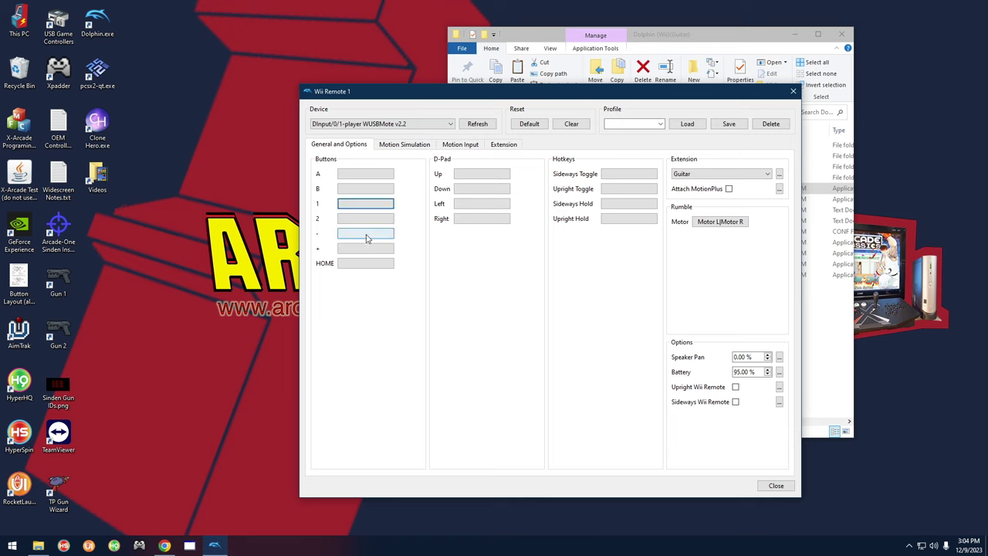
left_click(359, 124)
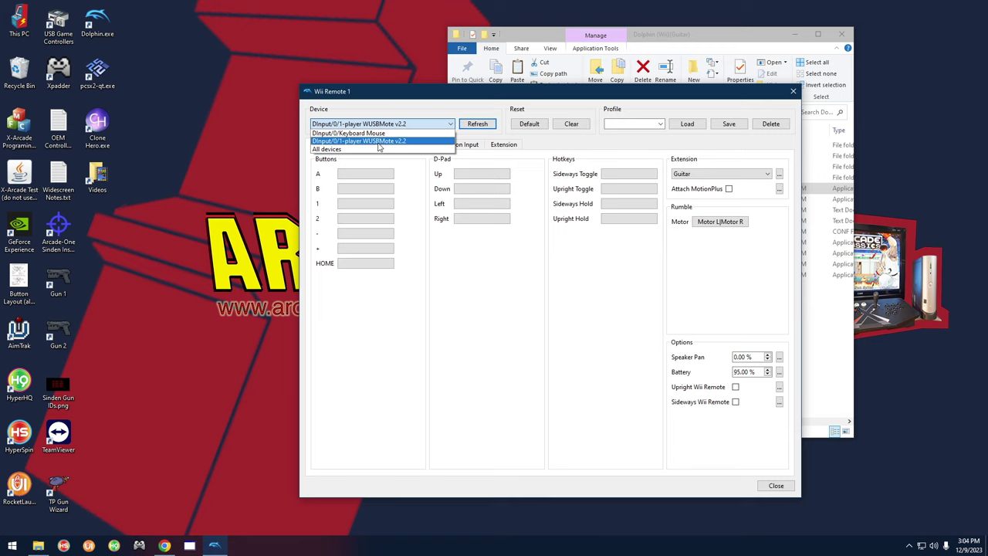
left_click(330, 143)
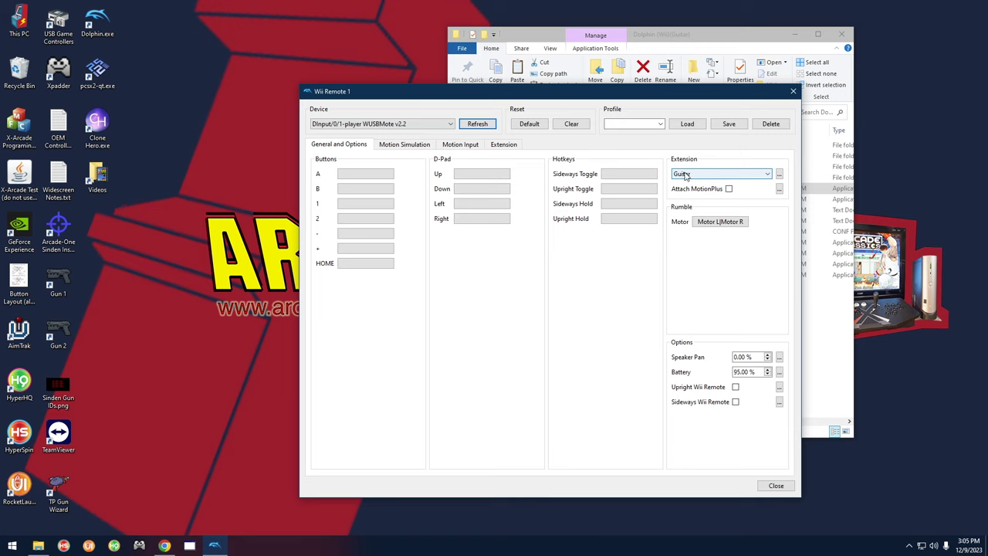
Bind the Guitar extension's strum up to Button 8, strum down to Button 5, and the green-to-orange frets to Buttons 0 through 4
left_click(504, 145)
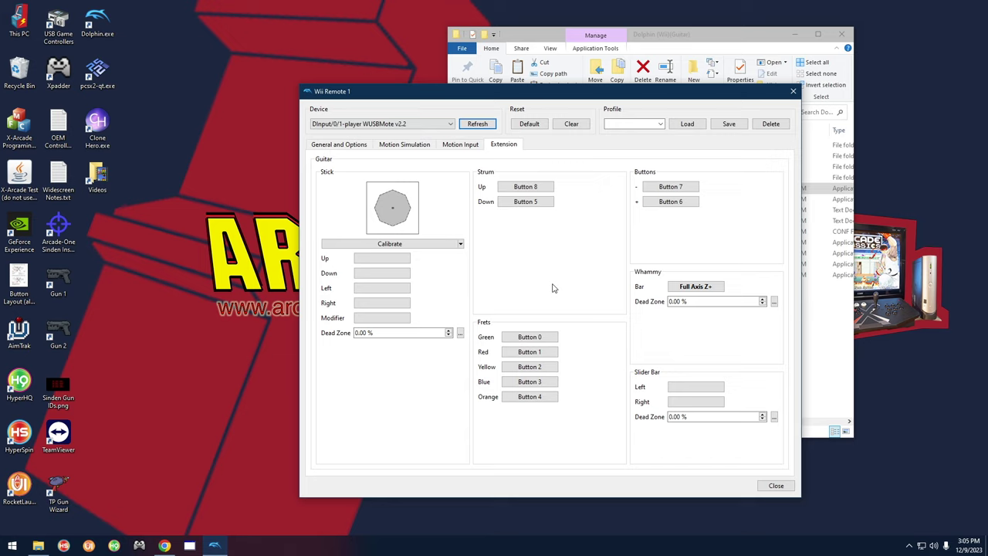
left_click(524, 187)
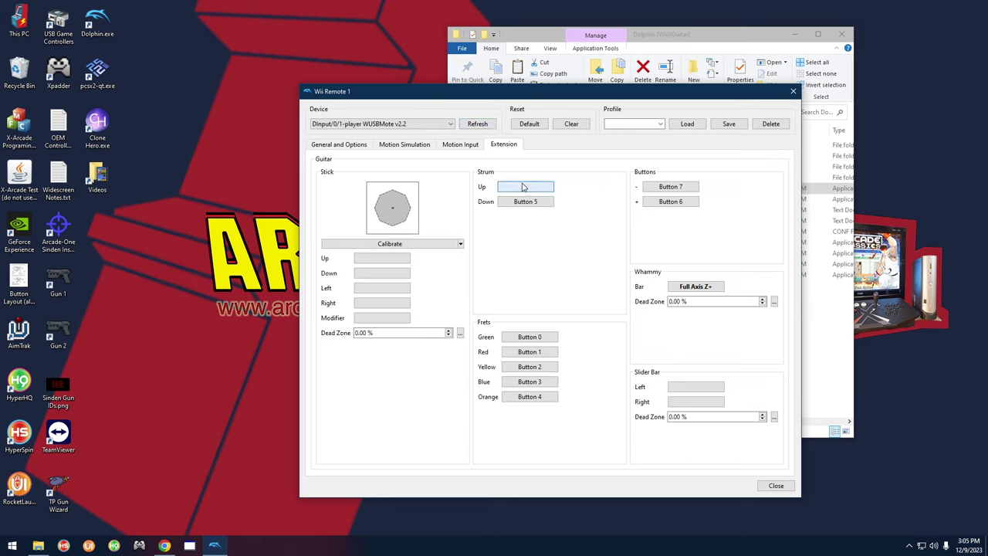
left_click(516, 202)
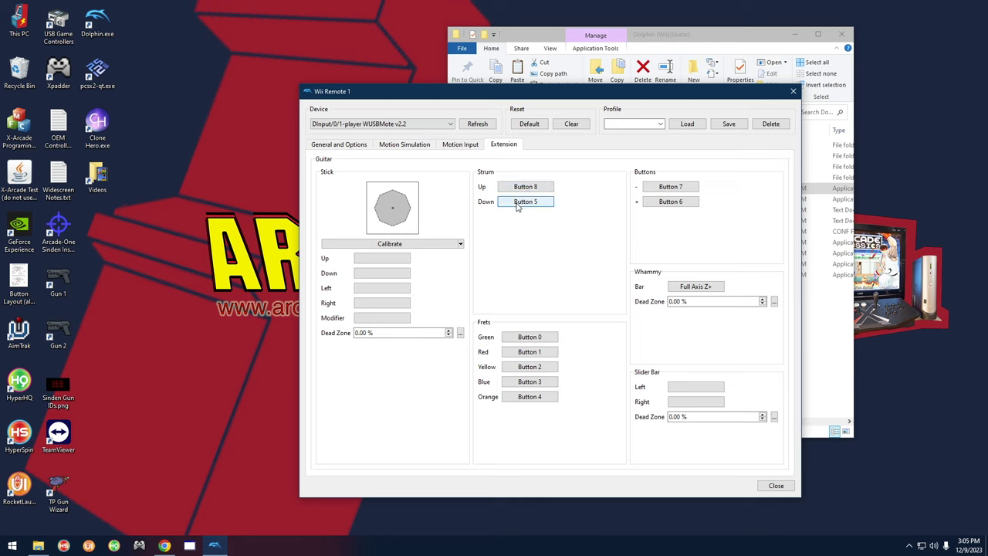
left_click(530, 338)
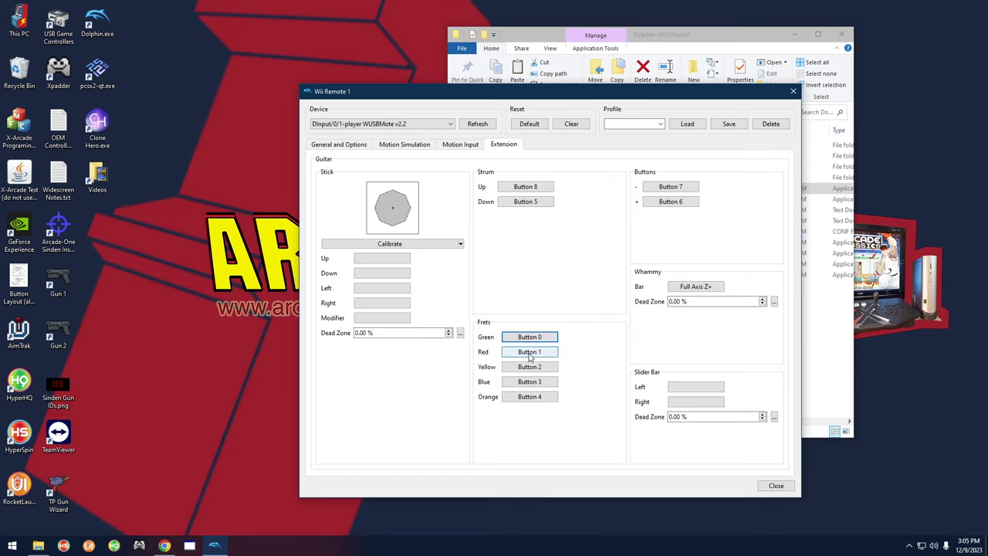
left_click(530, 354)
left_click(530, 367)
left_click(530, 382)
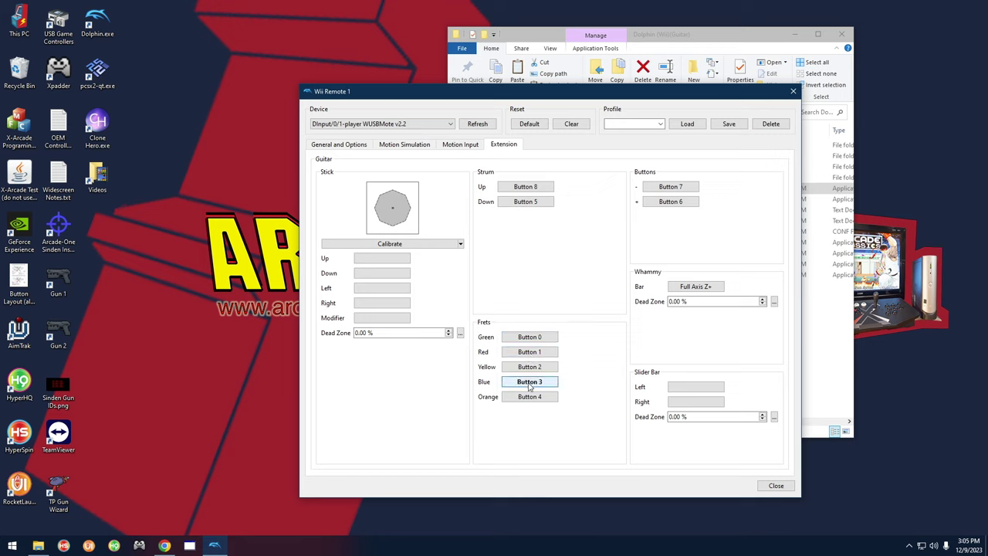
left_click(530, 398)
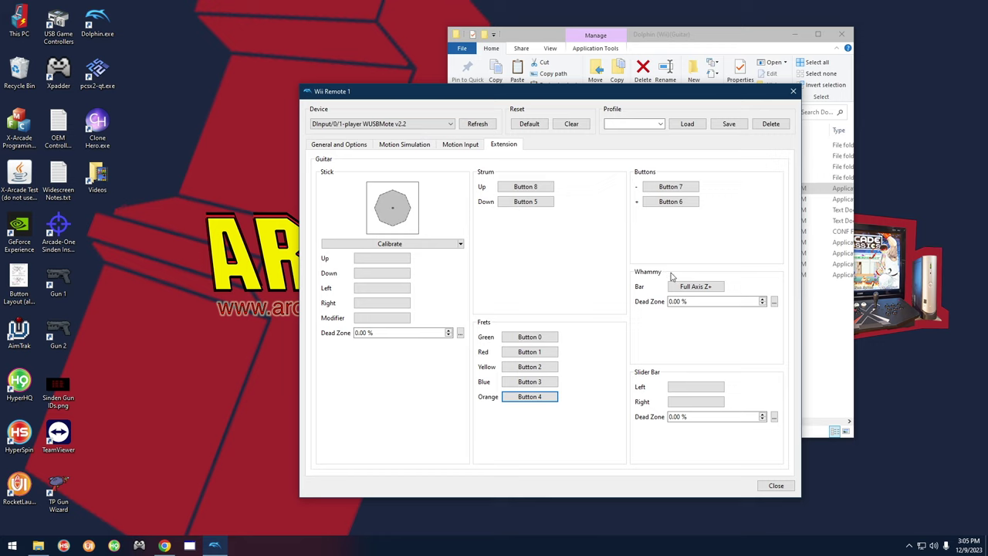
Bind the whammy bar to Full Axis Z+, minus to Button 7 and plus to Button 6, and close Dolphin
left_click(692, 288)
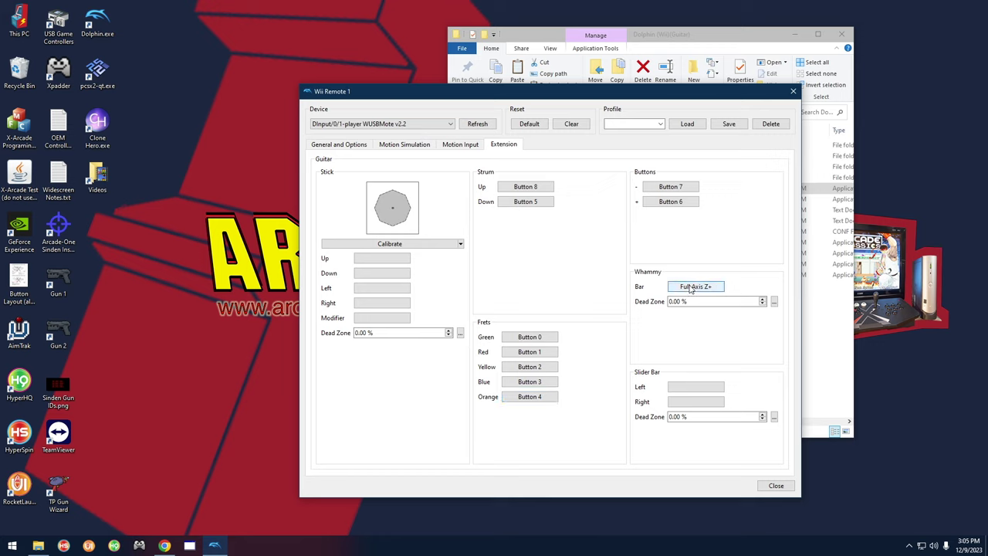
left_click(668, 188)
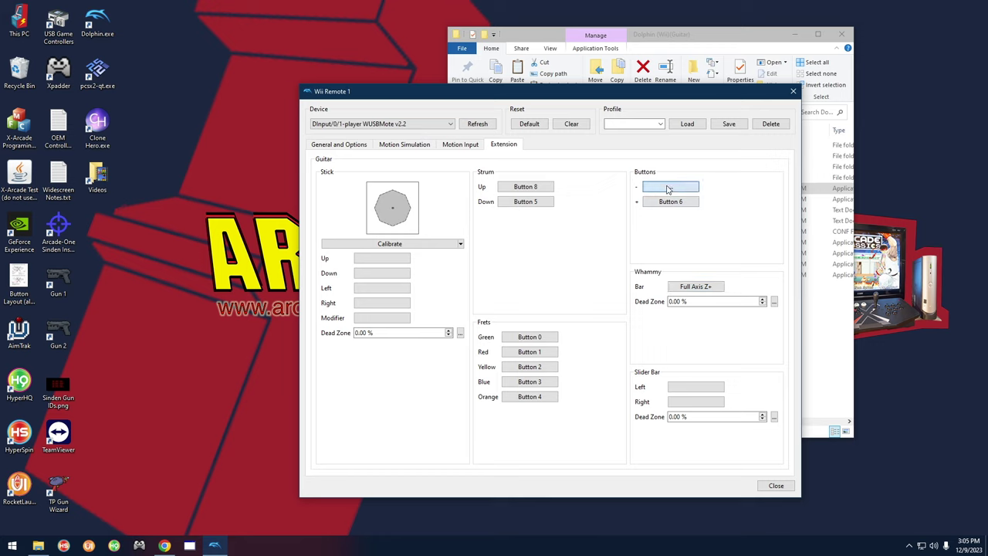
left_click(669, 202)
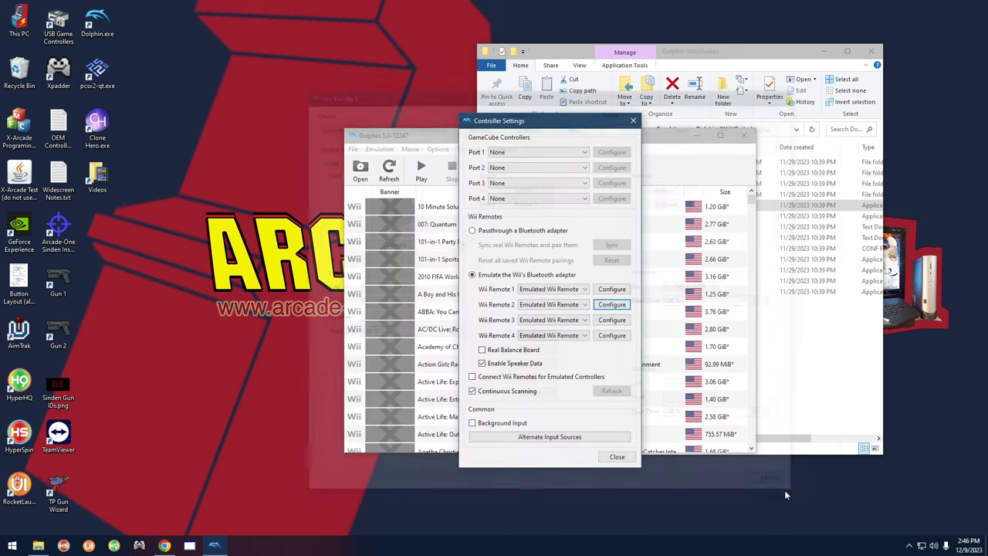
left_click(617, 456)
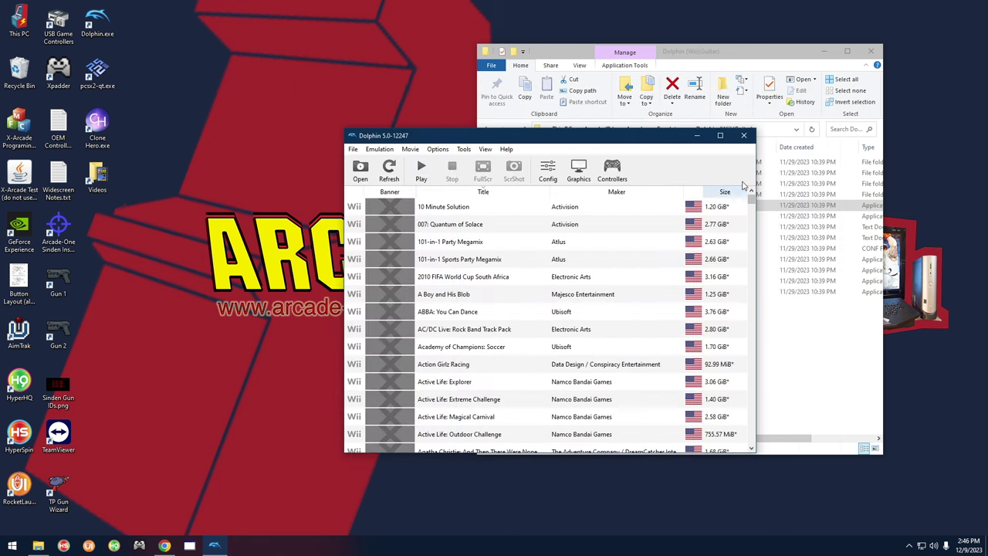
left_click(743, 135)
Launch Clone Hero.exe from the Clone Hero folder on the Roms (R:) drive and join as the Guest profile
left_click(527, 349)
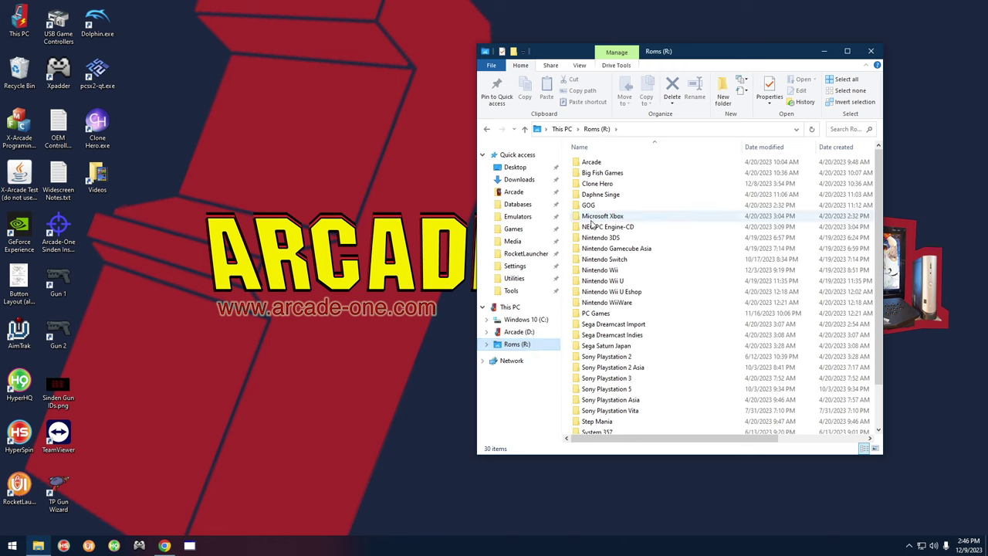
double_click(598, 184)
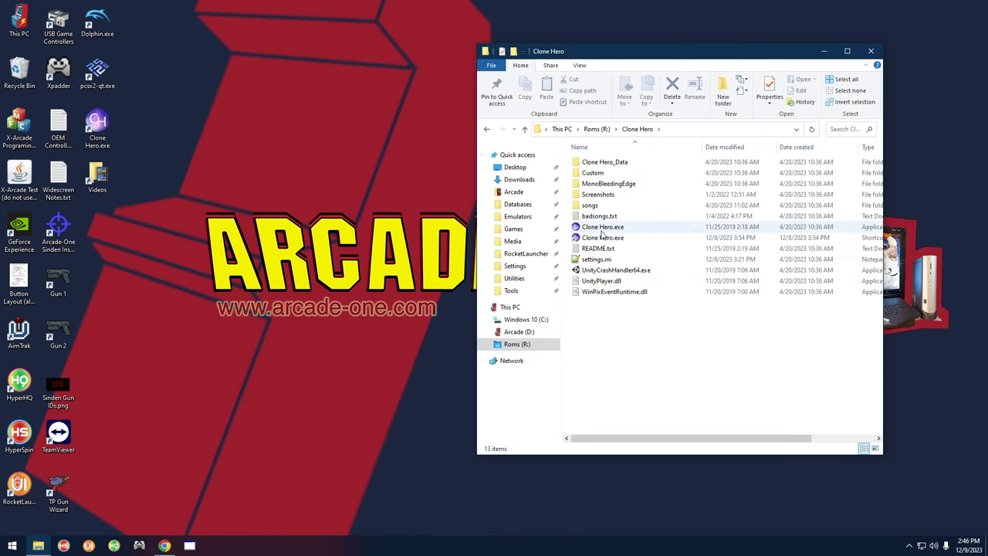
double_click(601, 226)
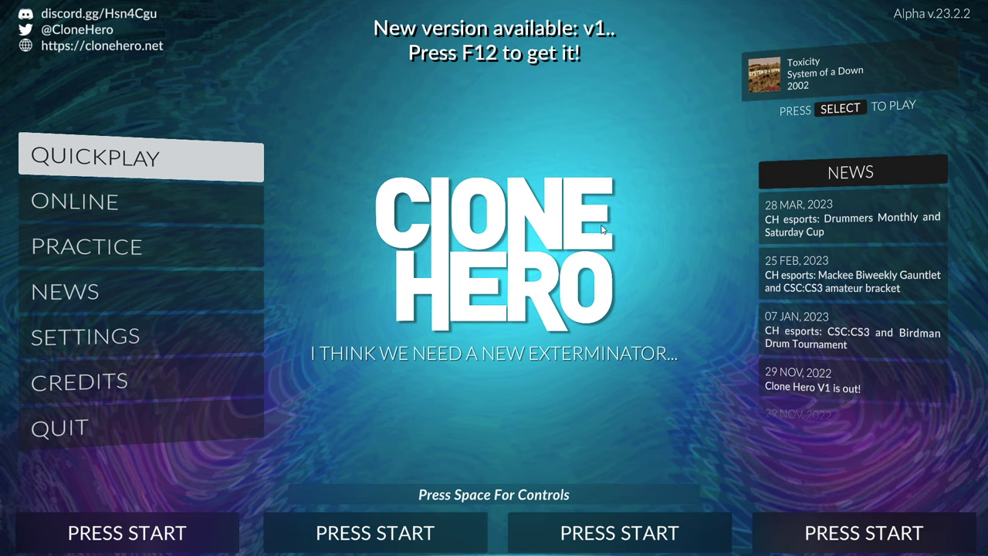
key("Return")
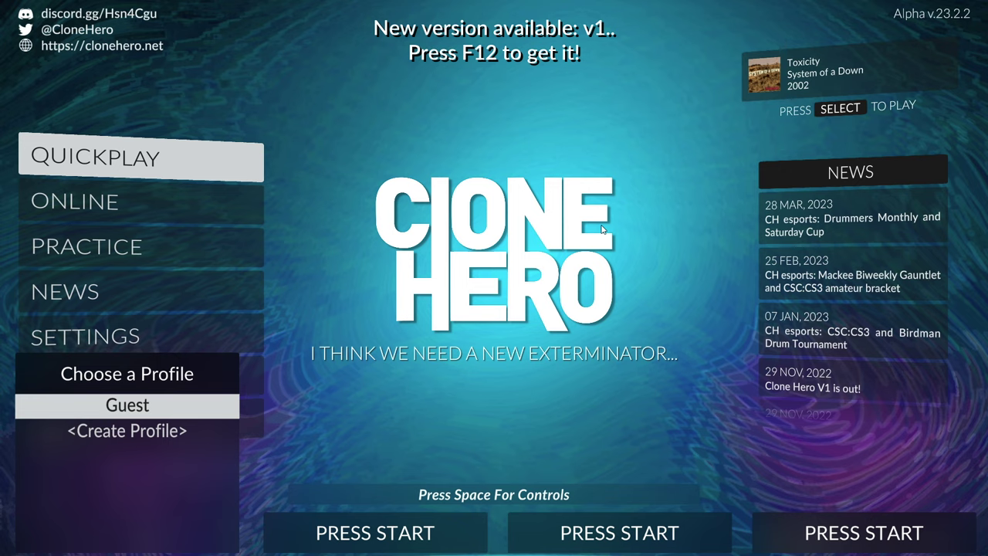
key("Return")
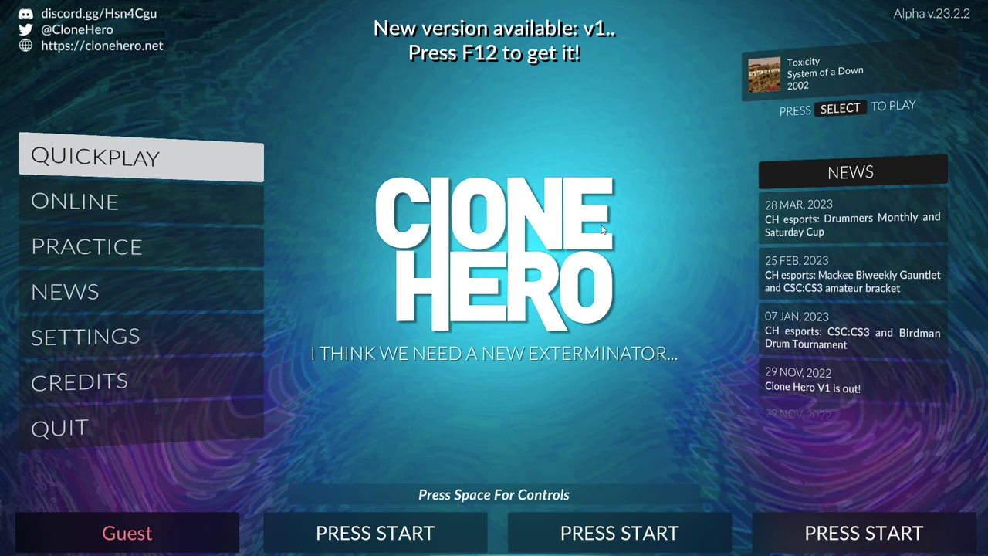
Open Clone Hero's controls and rebind Player 1's controller green, red and yellow frets to Buttons 0, 1 and 2
key("space")
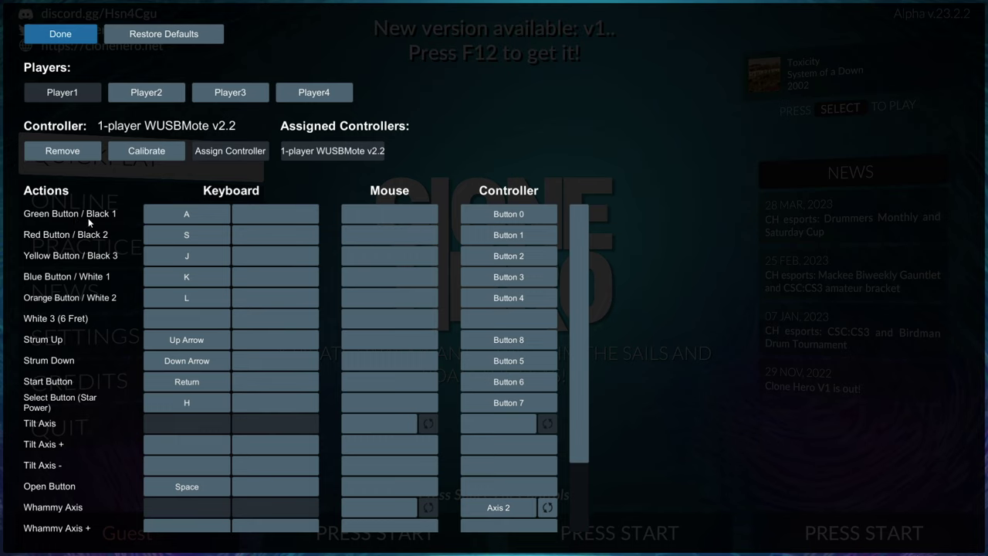
left_click(510, 215)
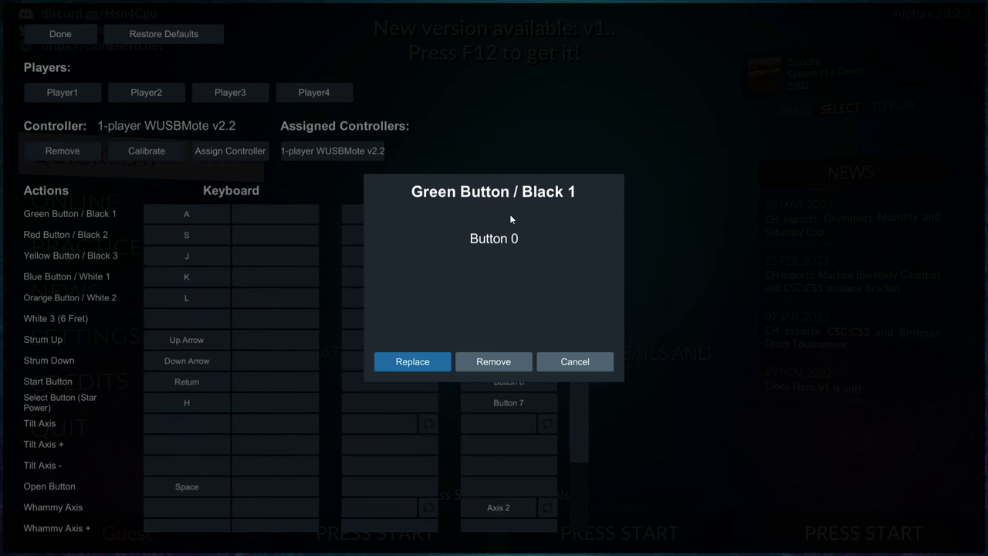
left_click(425, 362)
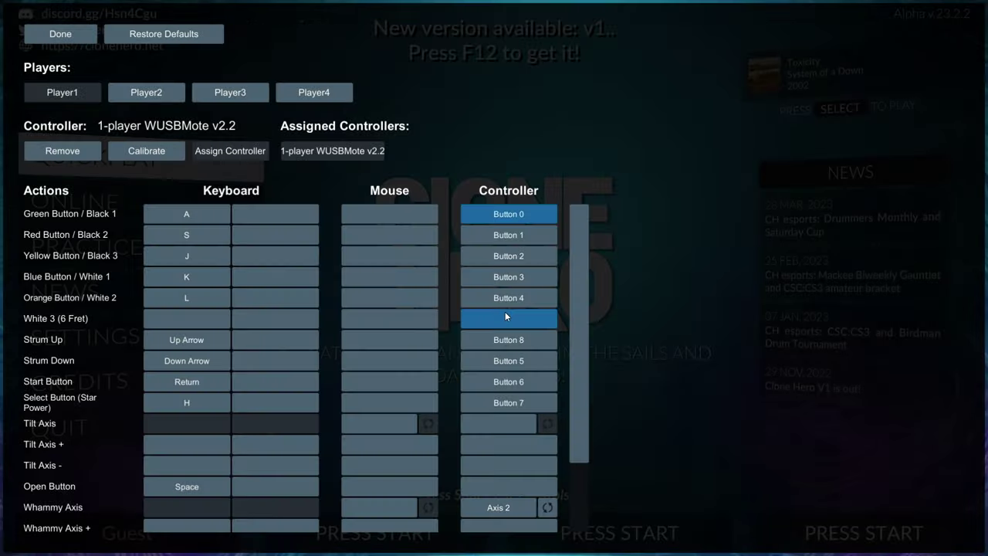
left_click(503, 240)
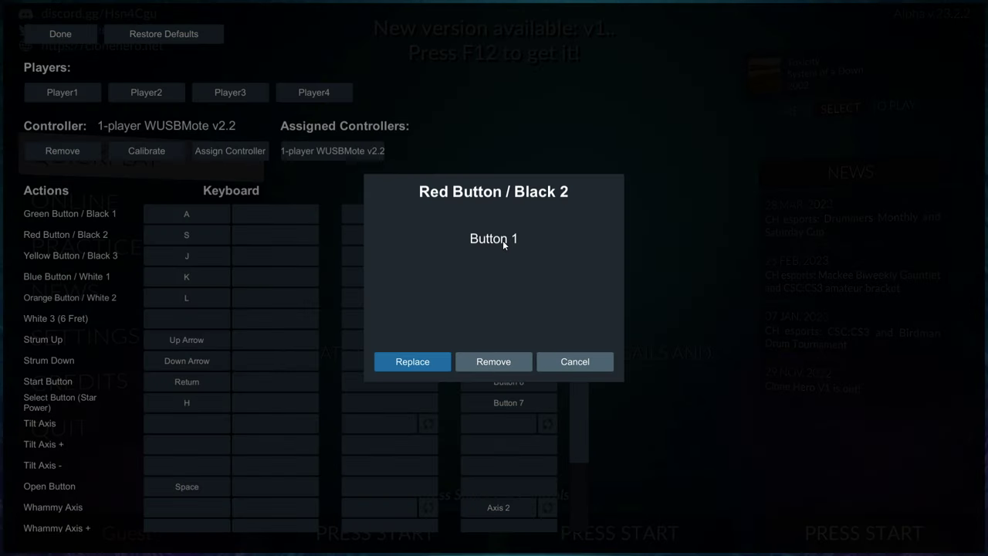
left_click(419, 357)
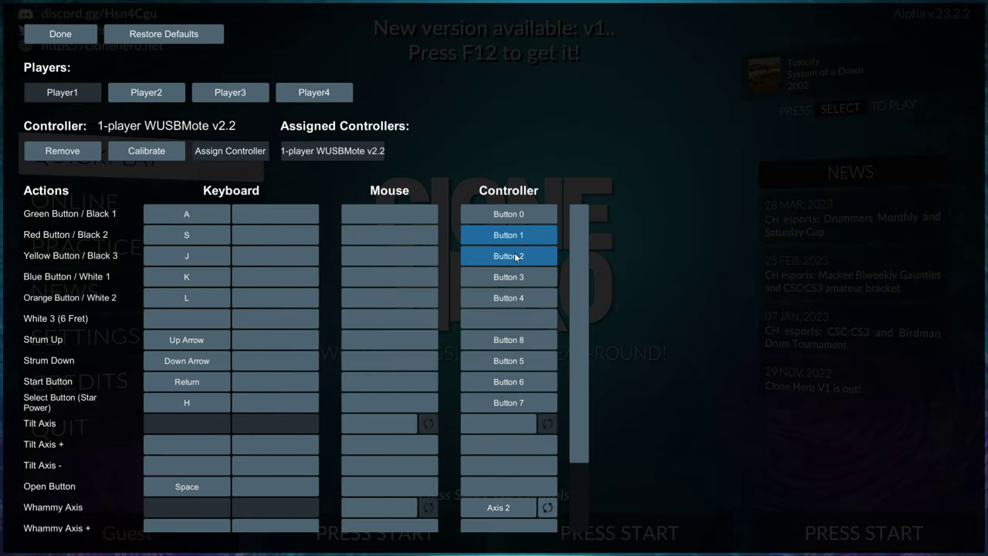
left_click(515, 257)
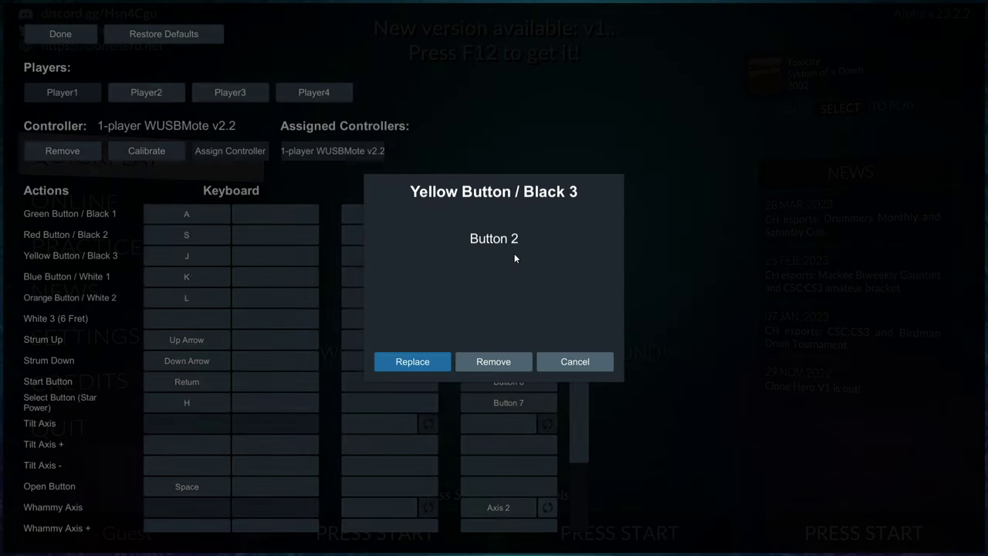
left_click(418, 360)
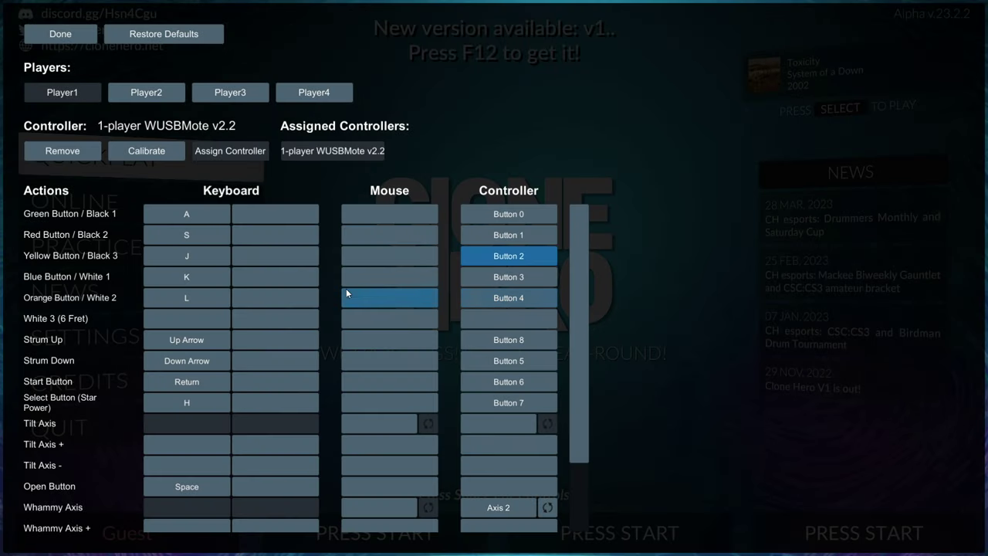
Rebind the controller's blue fret to Button 3 and orange fret to Button 4
left_click(505, 281)
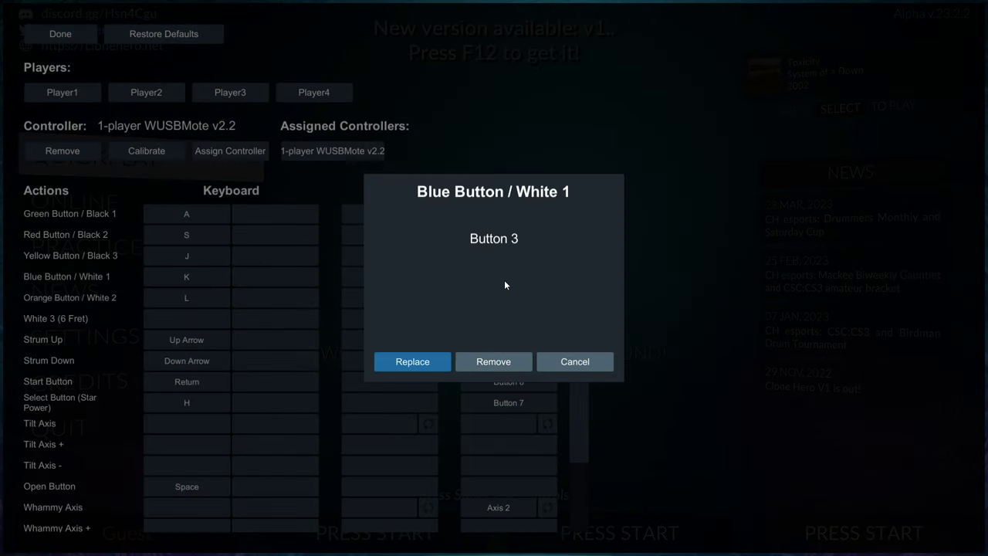
left_click(441, 360)
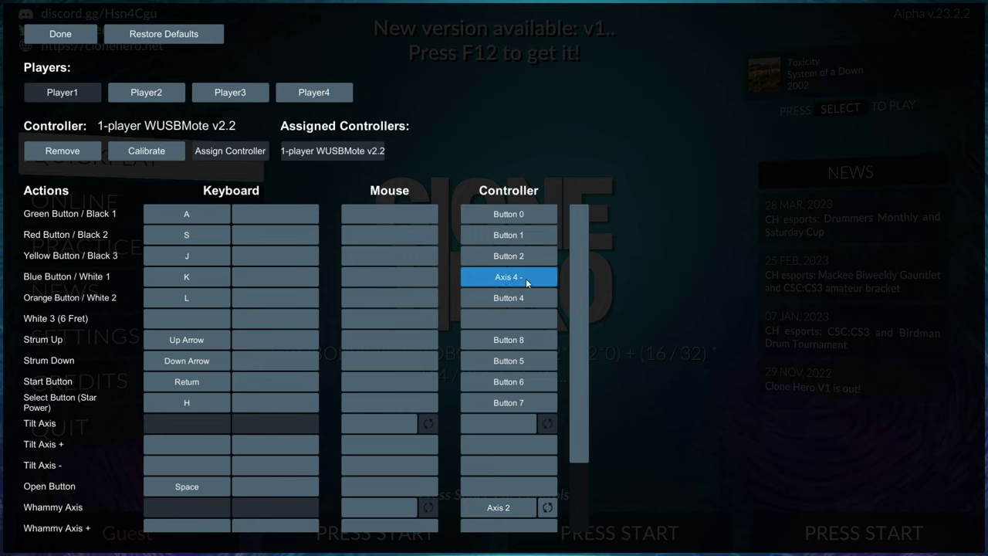
left_click(525, 278)
left_click(428, 361)
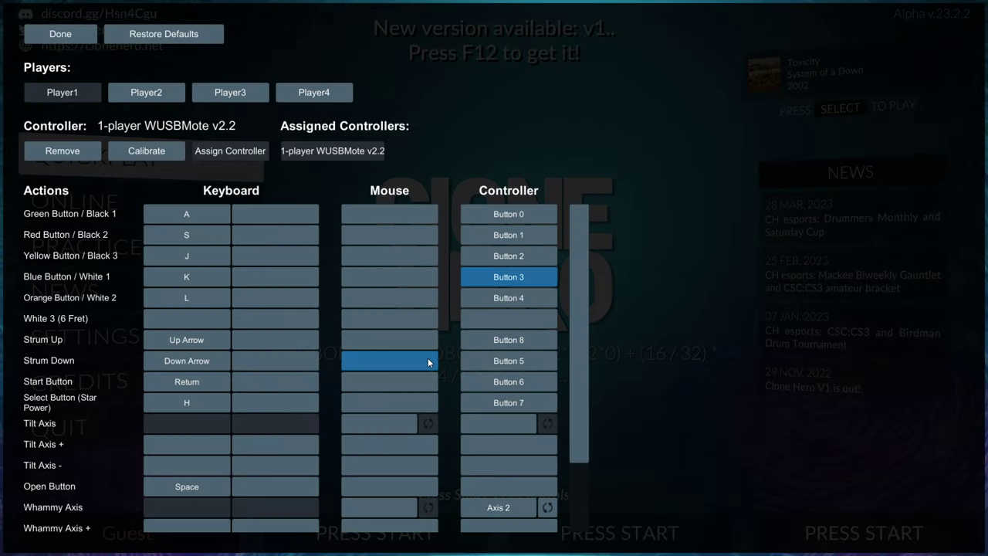
left_click(506, 300)
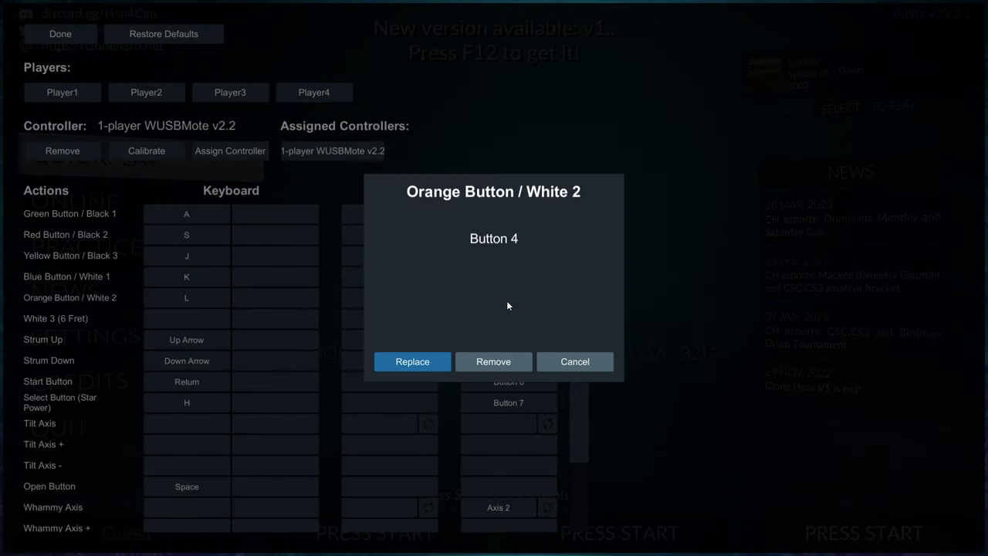
left_click(428, 359)
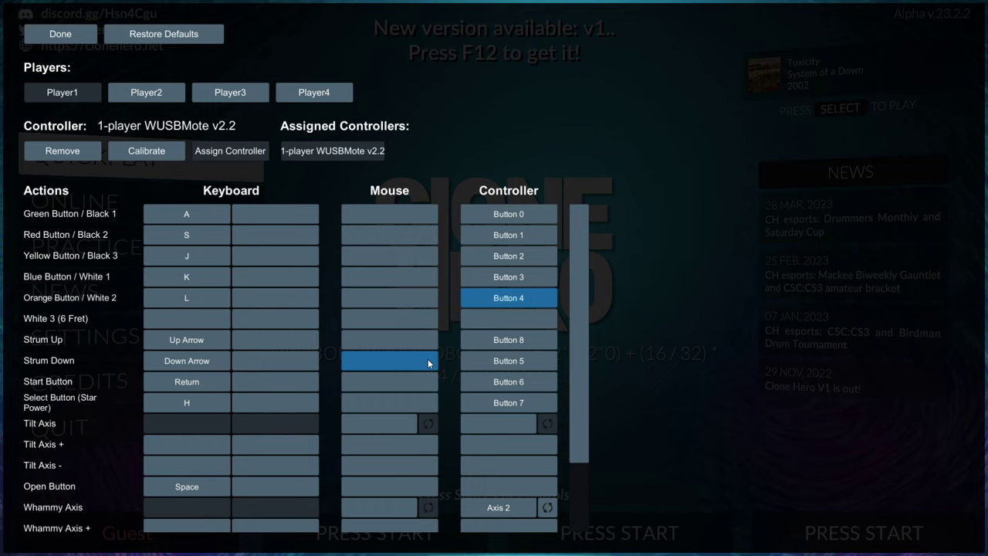
Rebind the controller's Strum Up to Button 8 and Strum Down to Button 5
left_click(490, 341)
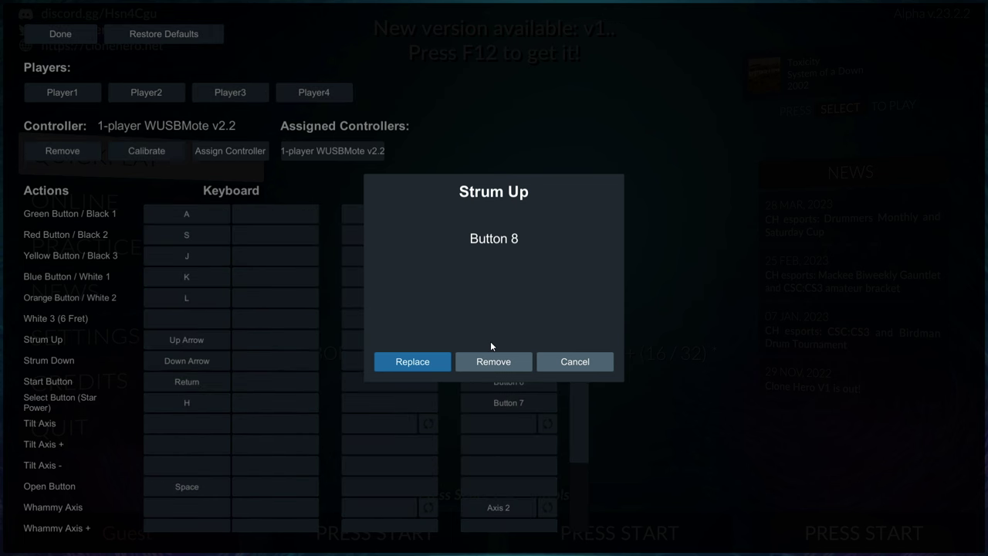
left_click(413, 363)
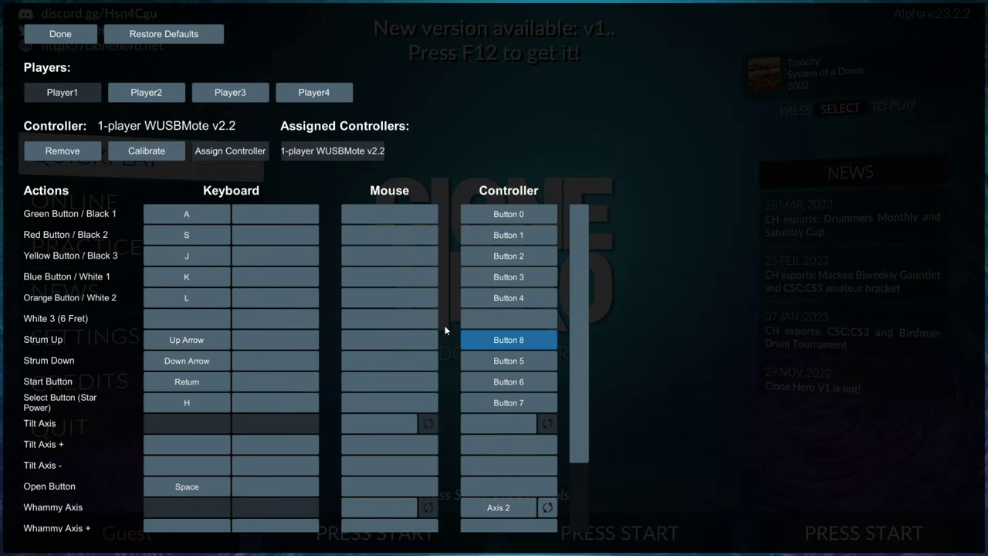
left_click(488, 360)
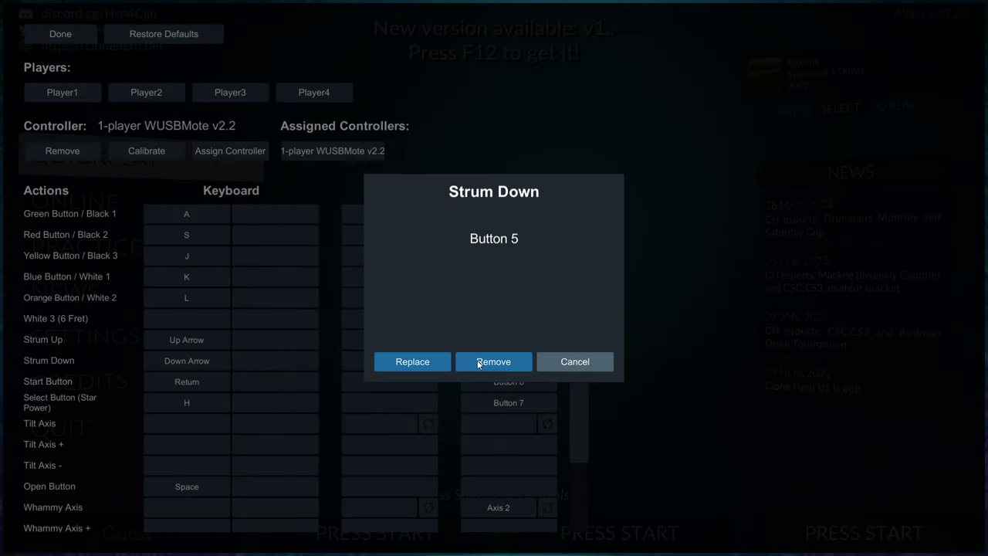
left_click(421, 360)
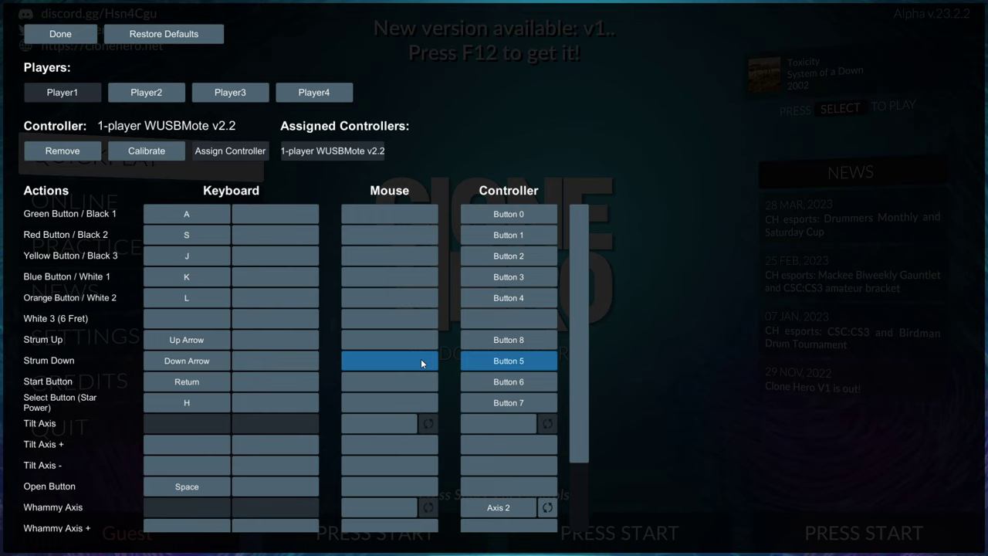
Rebind the controller's Start to Button 6, Select (Star Power) to Button 7 and Whammy Axis to Axis 2
left_click(500, 381)
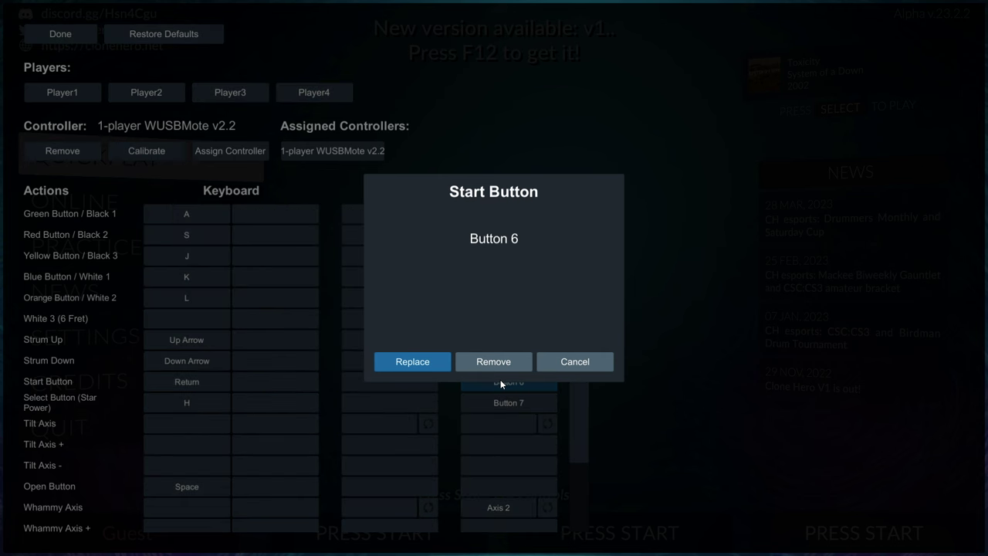
left_click(443, 367)
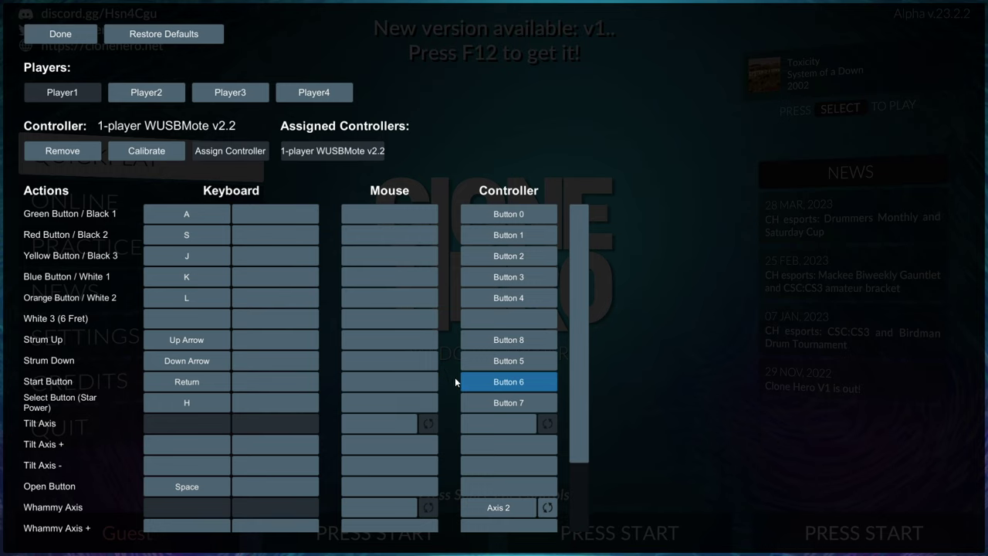
left_click(508, 406)
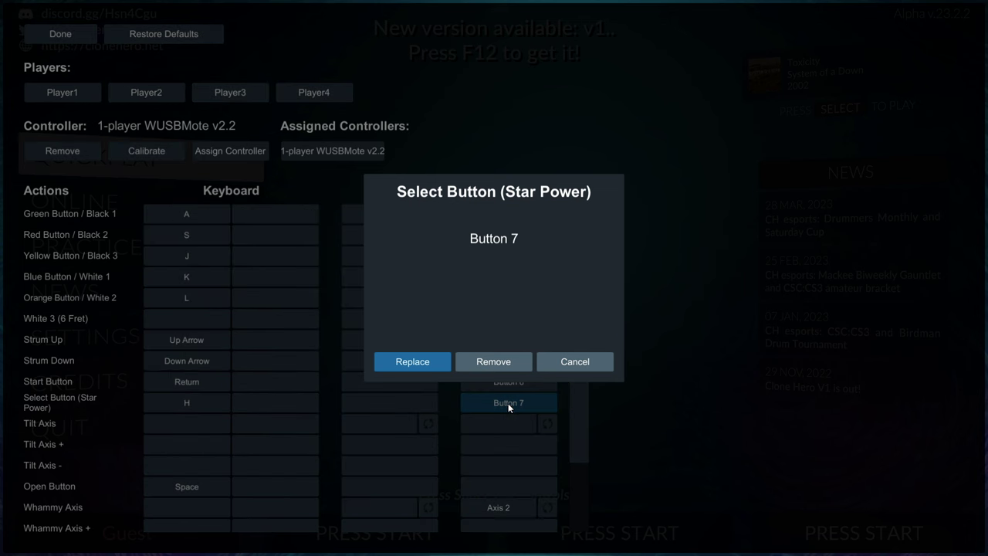
left_click(407, 361)
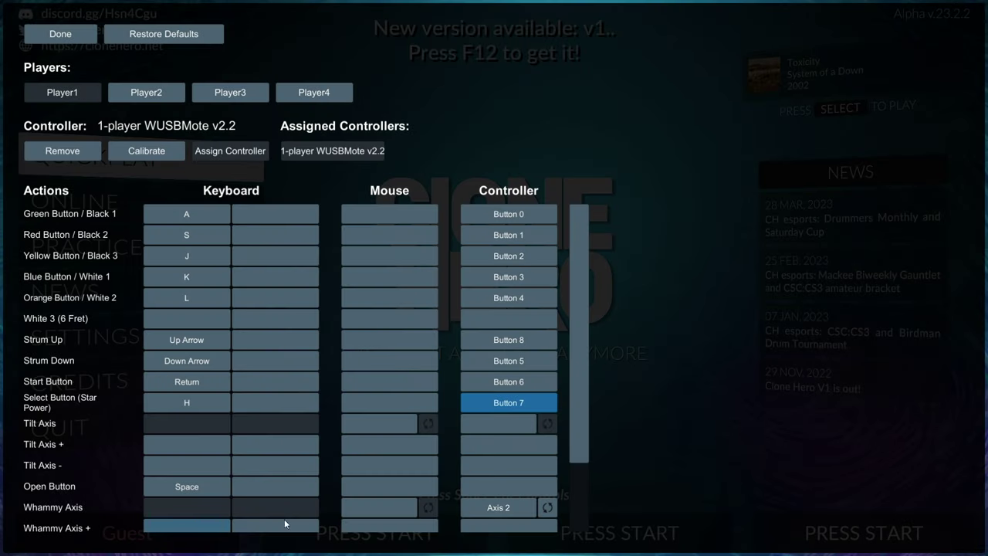
left_click(475, 513)
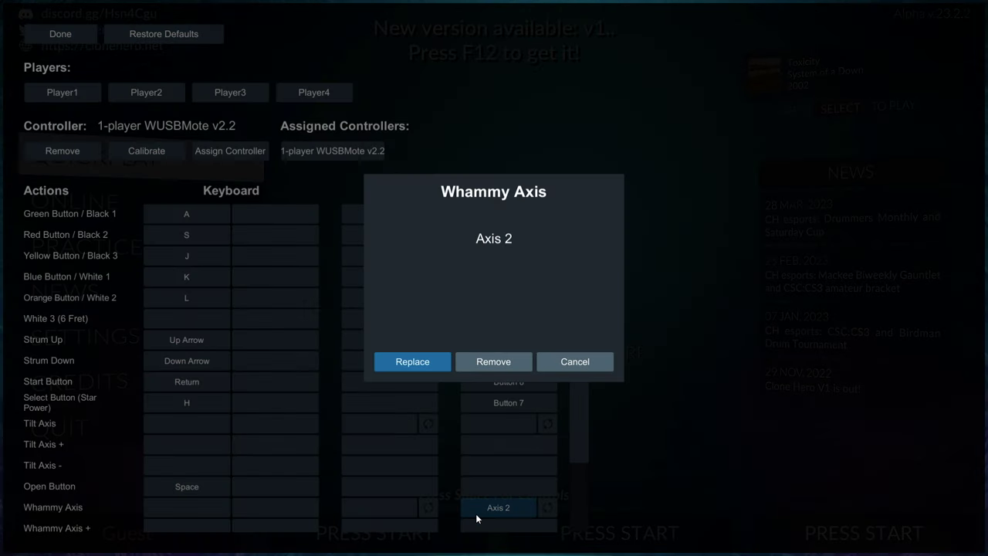
left_click(438, 366)
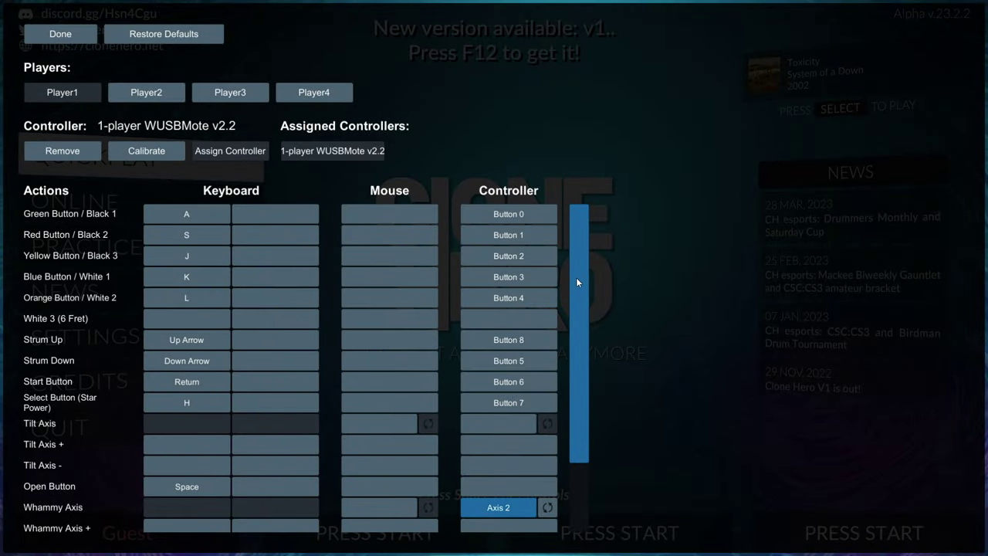
left_click_drag(576, 282, 577, 241)
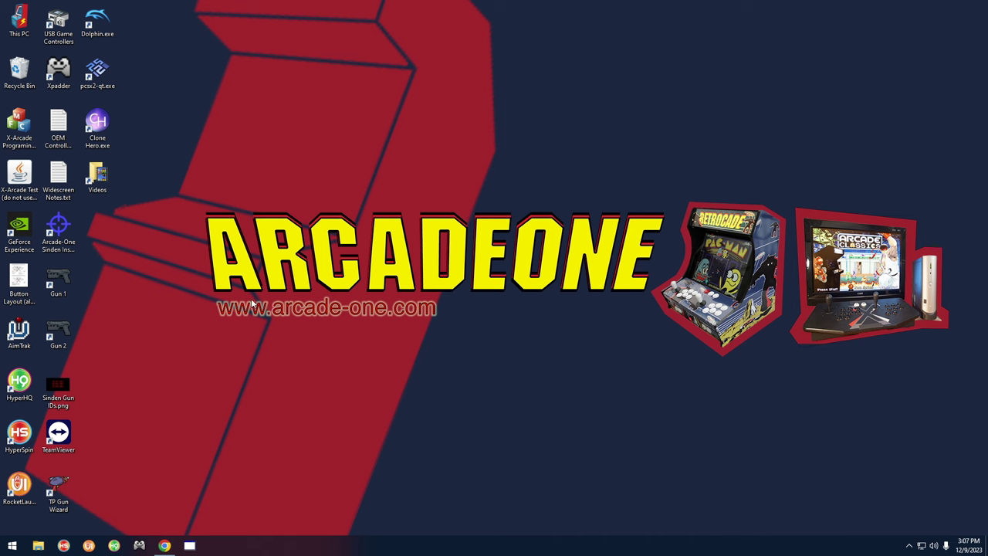
Launch pcsx2-qt.exe from the PCSX2 1.7 (Guitar) folder inside the Arcade drive's Emulators folder
left_click(37, 546)
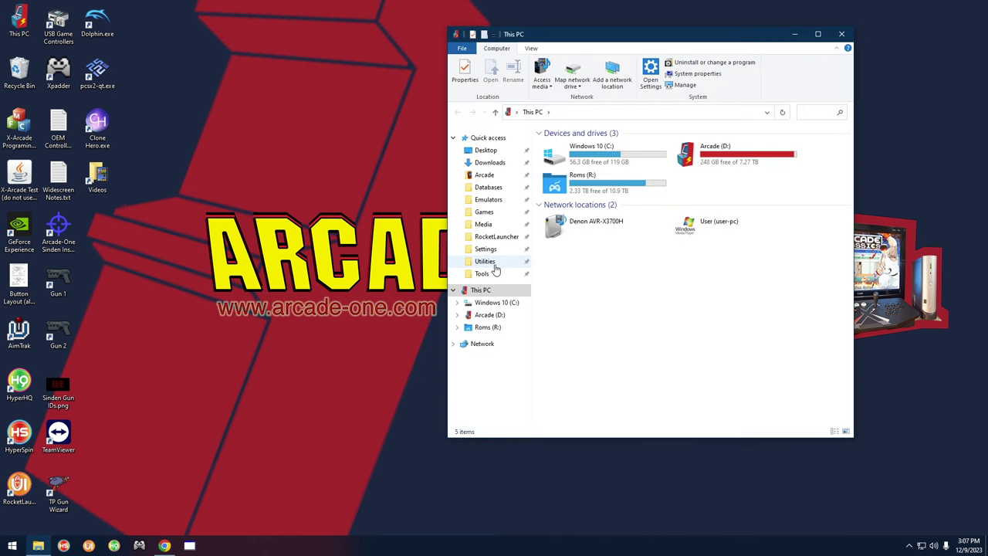
left_click(489, 200)
left_click(557, 200)
key("p")
left_click(585, 262)
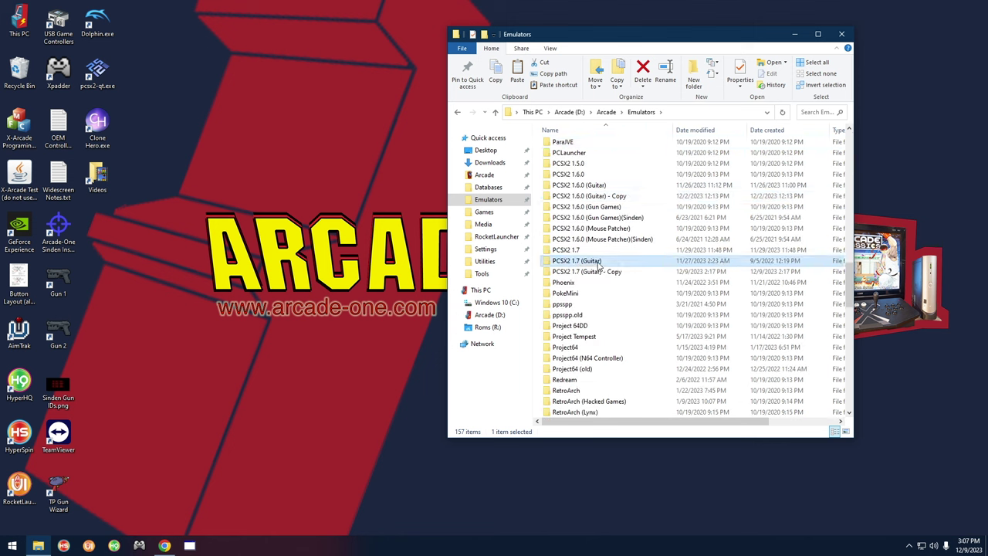
double_click(580, 263)
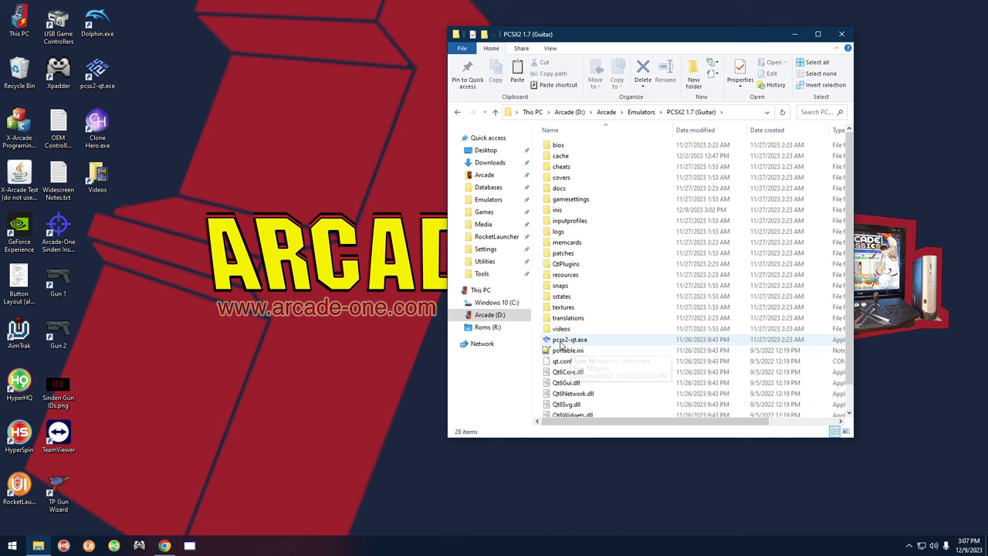
left_click(570, 342)
double_click(569, 342)
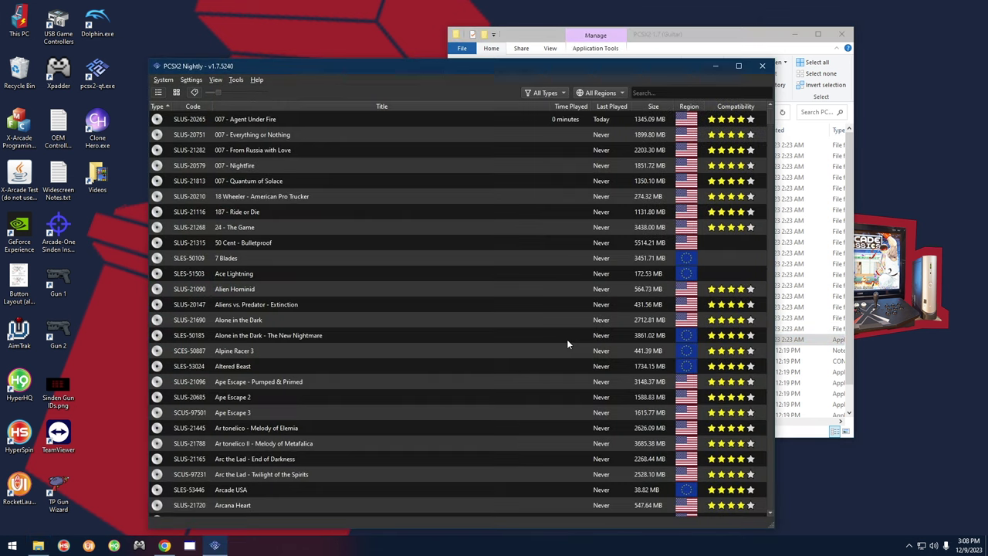
Open the PCSX2 controller settings and show the bindings of Controller Port 1
left_click(189, 81)
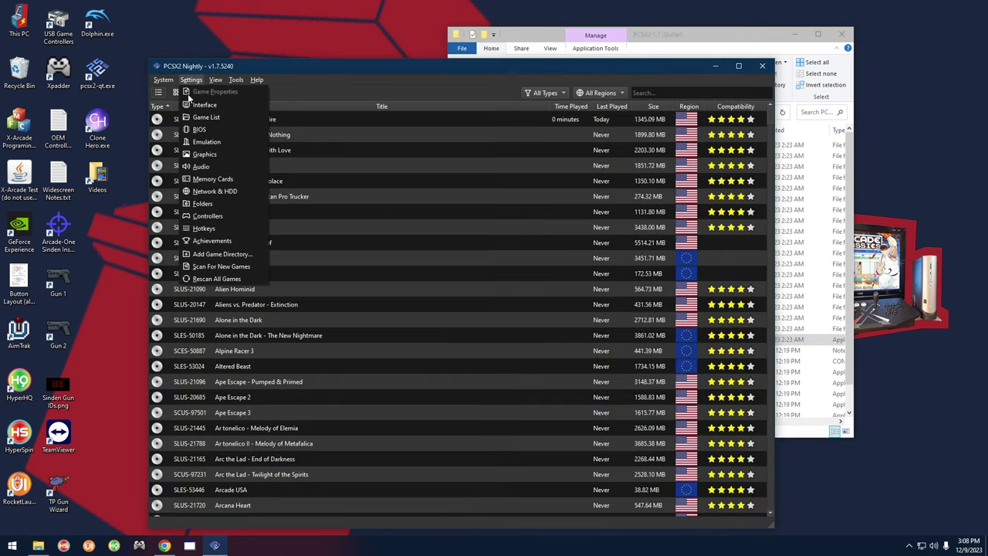
left_click(204, 214)
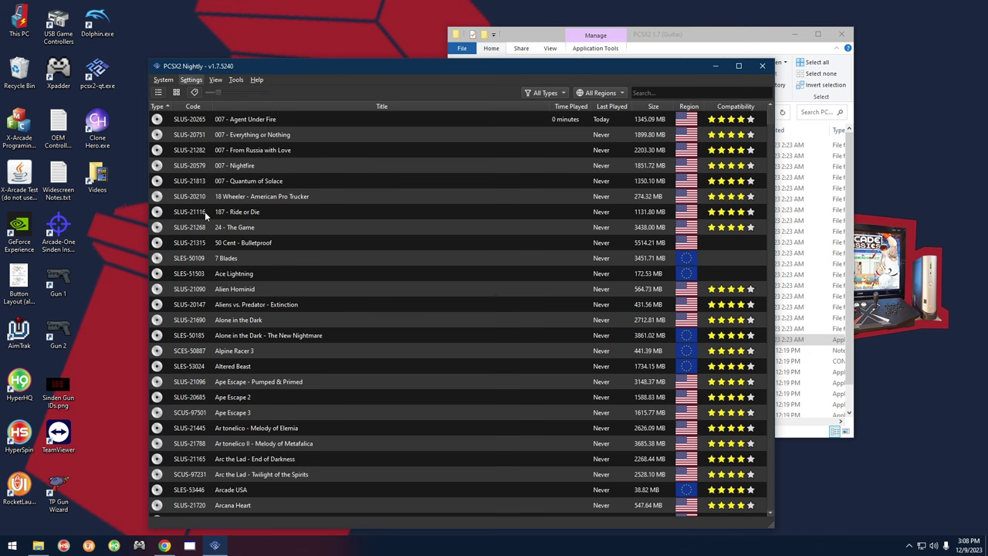
left_click(213, 128)
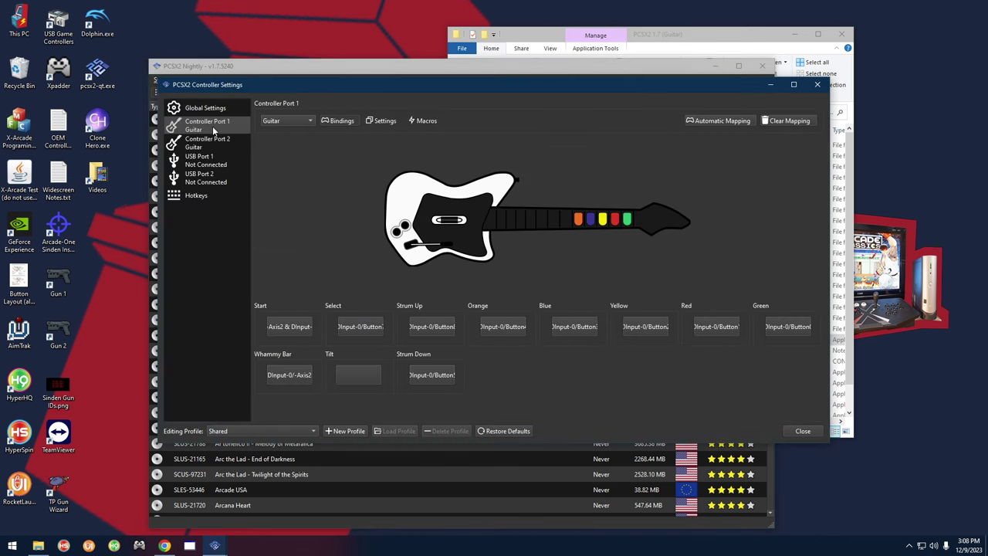
Switch the controller type of Controller Port 1 to DualShock 2 and back to Guitar
left_click(272, 122)
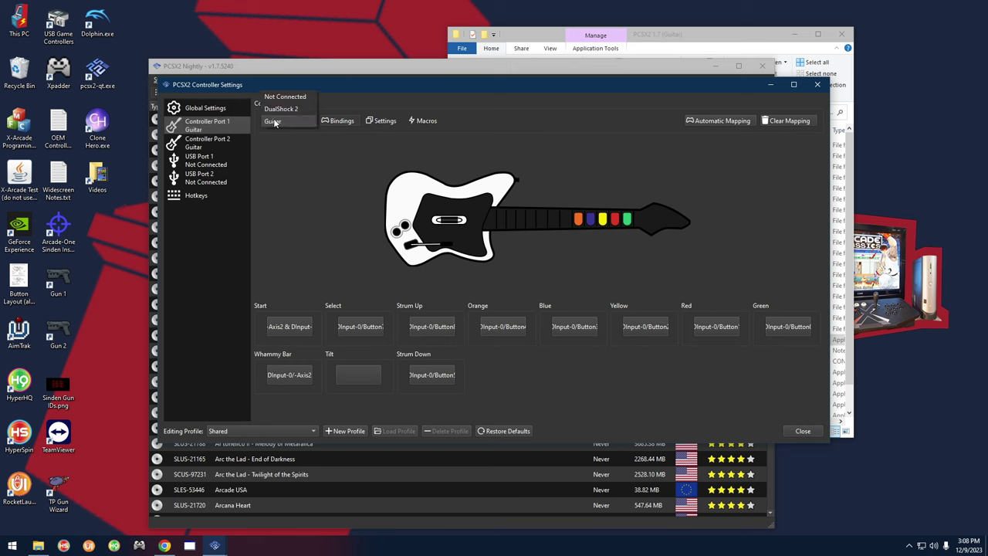
left_click(281, 109)
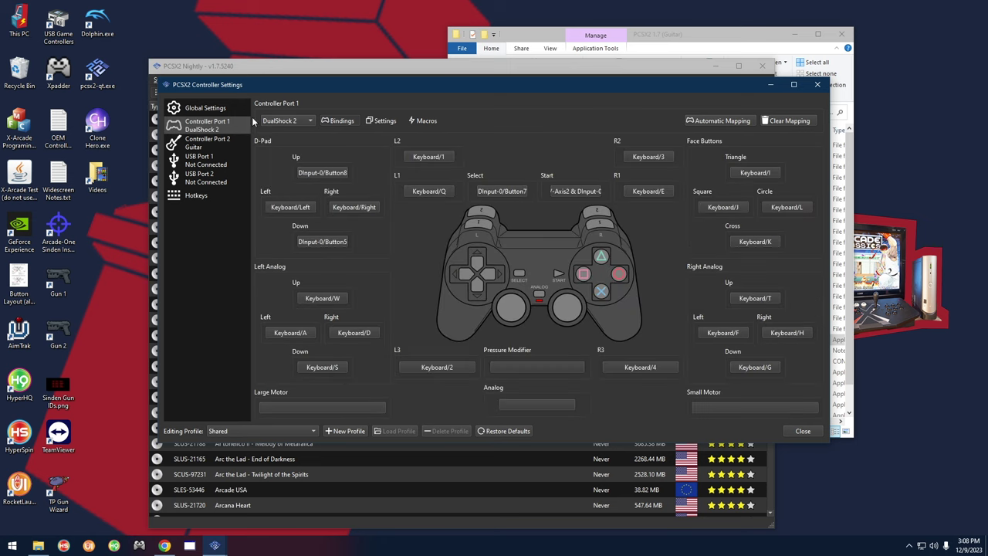
left_click(277, 125)
left_click(274, 133)
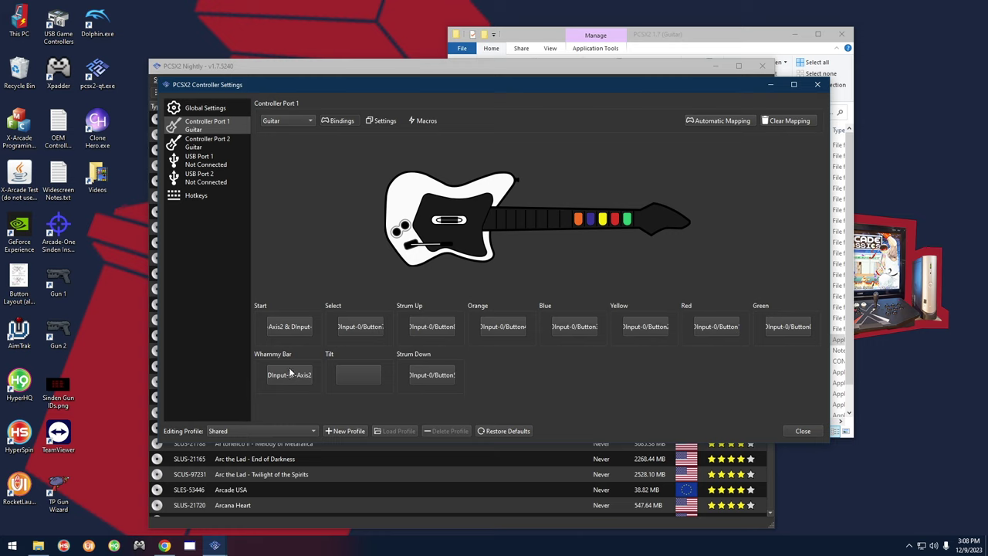
Clear all guitar bindings of Controller Port 1
left_click(784, 120)
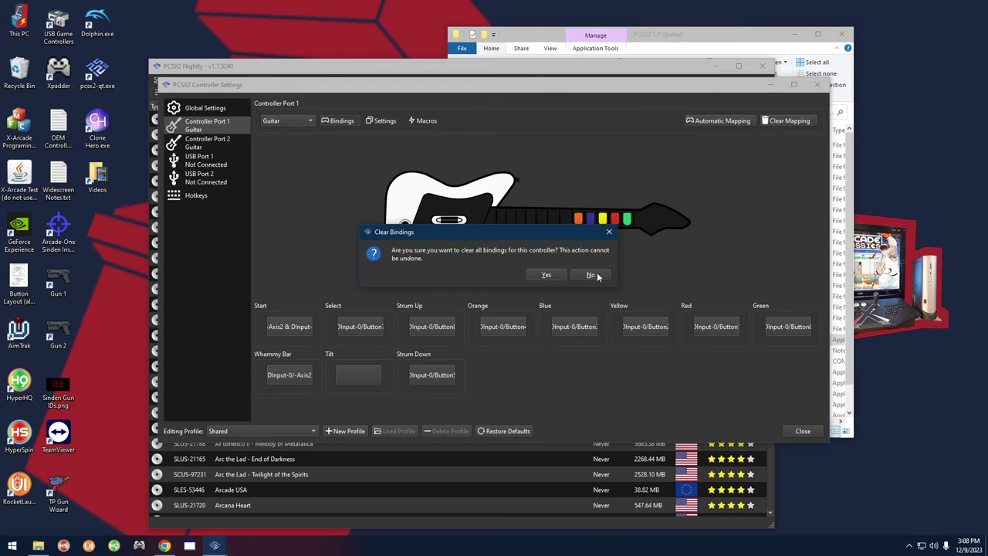
left_click(568, 276)
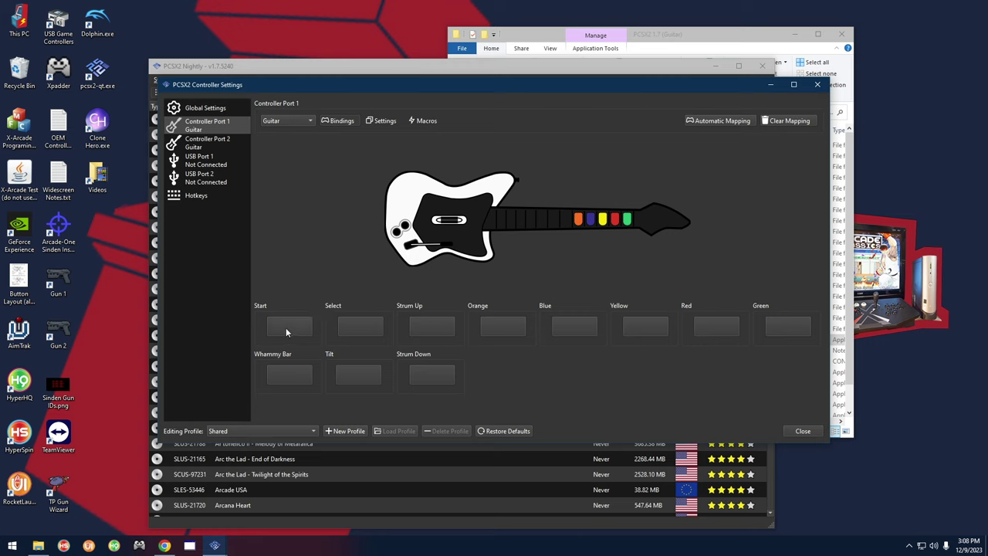
Bind Start, Select, Strum Up and the Orange, Blue, Yellow, Red and Green frets of Controller Port 1 to the matching guitar controls
left_click(287, 326)
left_click(355, 327)
left_click(499, 328)
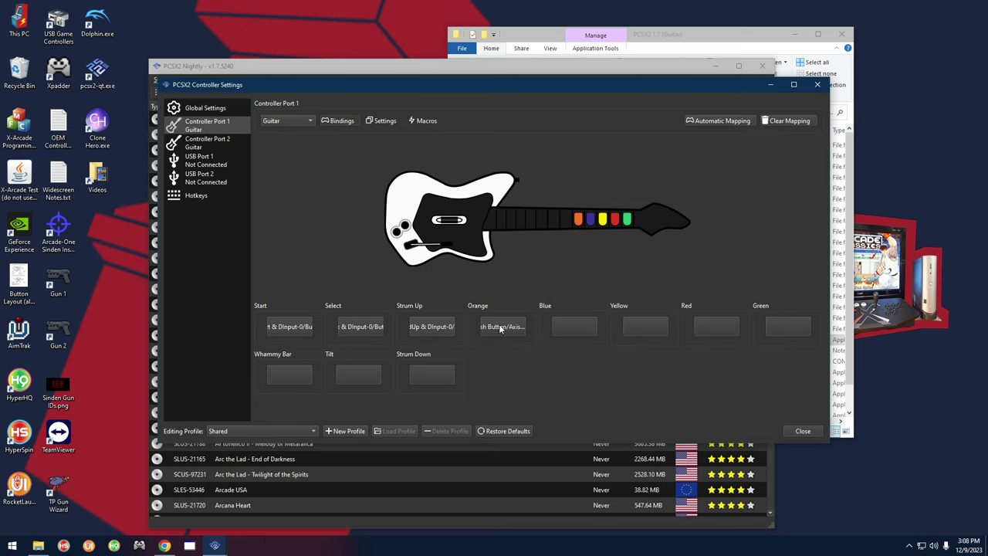
left_click(568, 331)
left_click(643, 331)
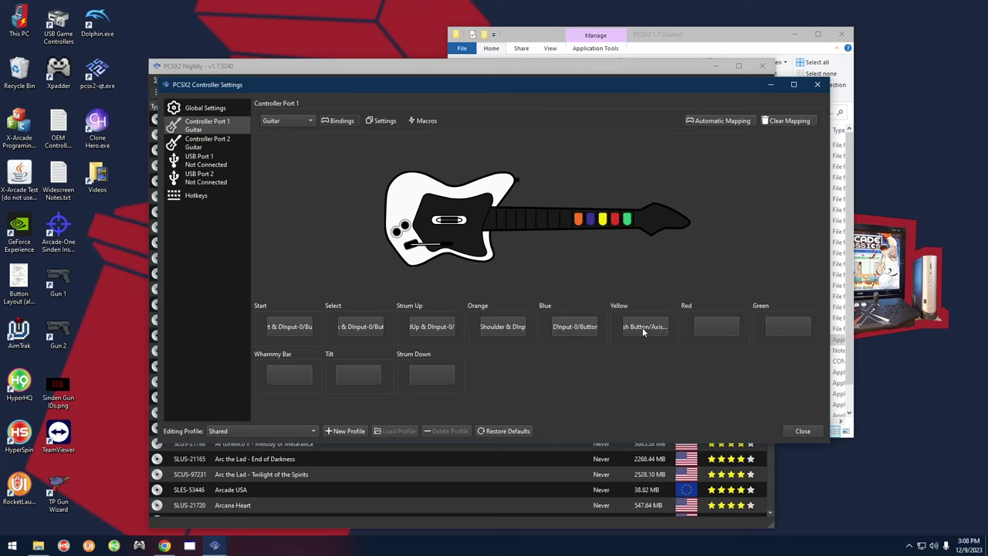
left_click(704, 328)
left_click(780, 331)
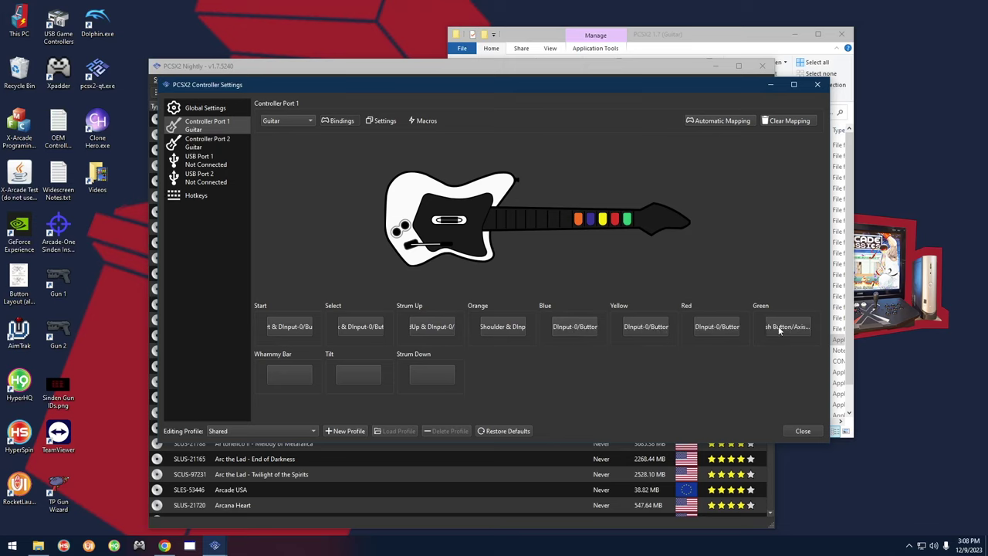
Bind Whammy Bar, Tilt and Strum Down to the matching guitar controls and close PCSX2
left_click(290, 378)
left_click(287, 375)
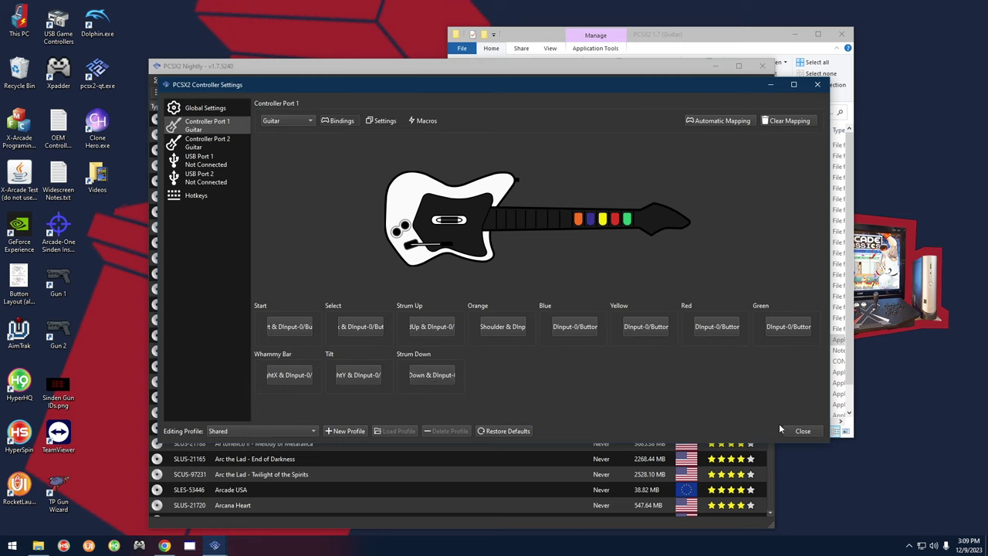
left_click(799, 431)
left_click(762, 66)
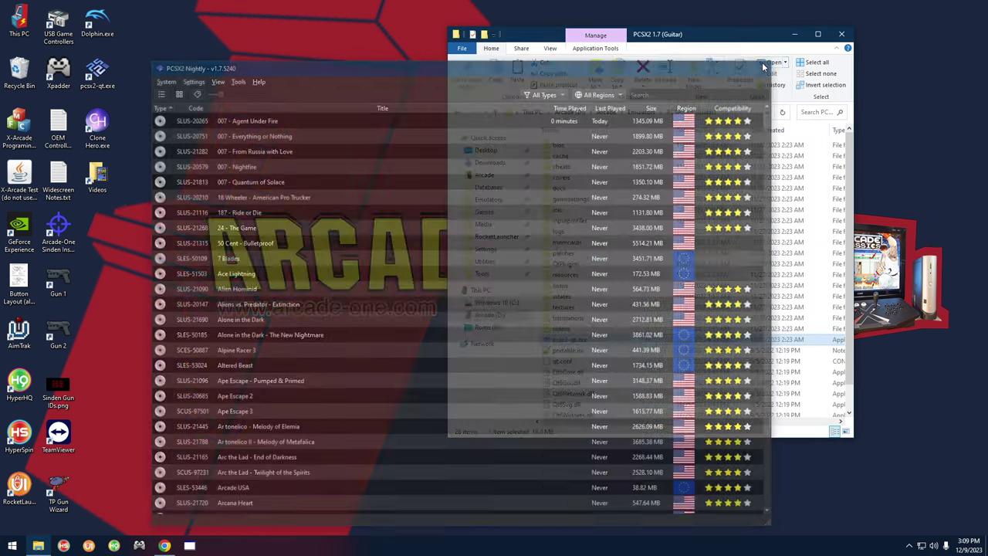
Launch Dolphin.exe from the Dolphin (Wii)(Guitar) folder inside the Emulators folder
left_click(641, 112)
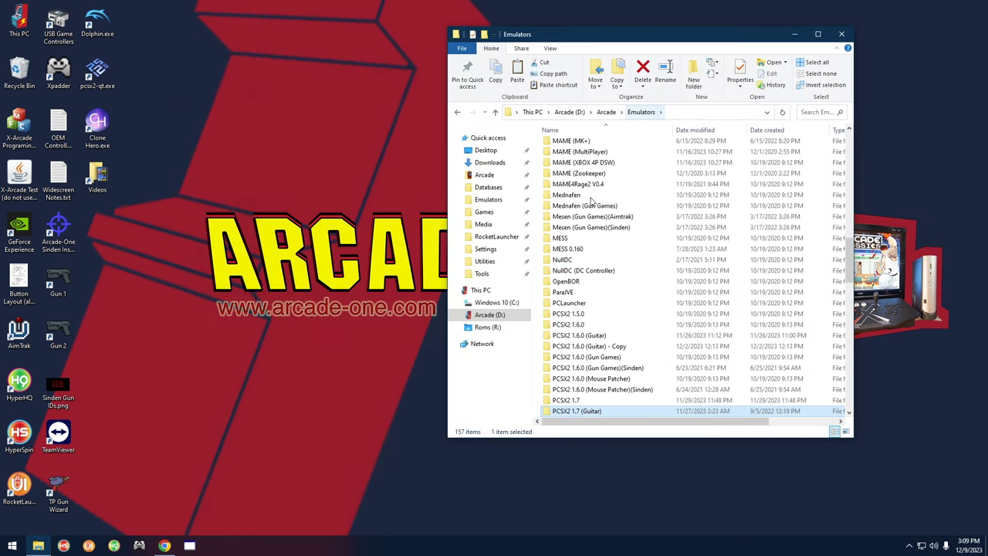
left_click(576, 304)
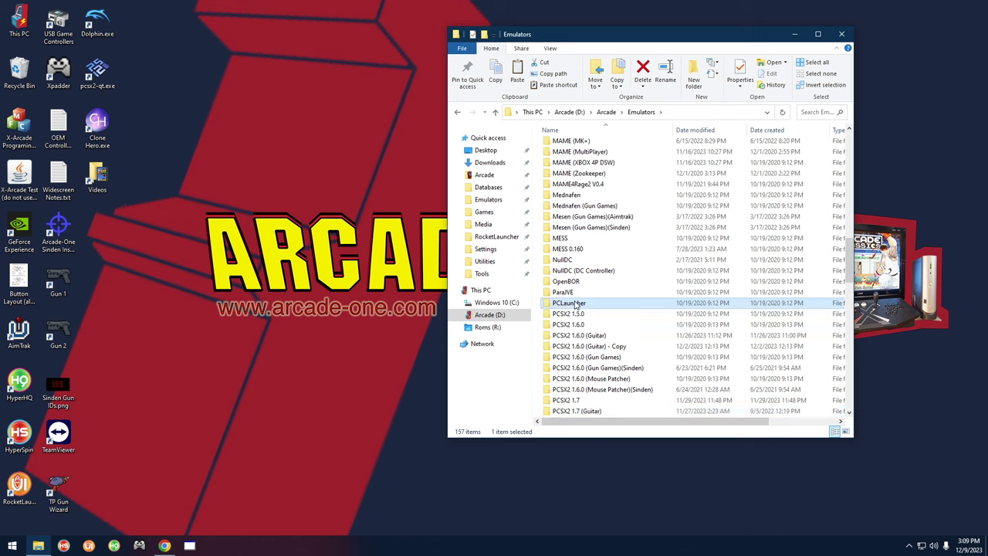
key("d")
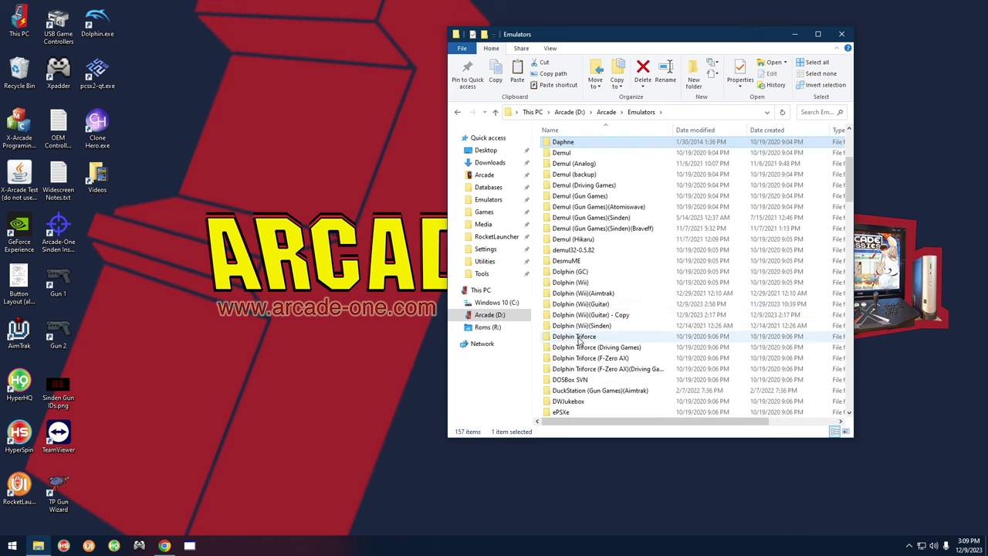
left_click(599, 306)
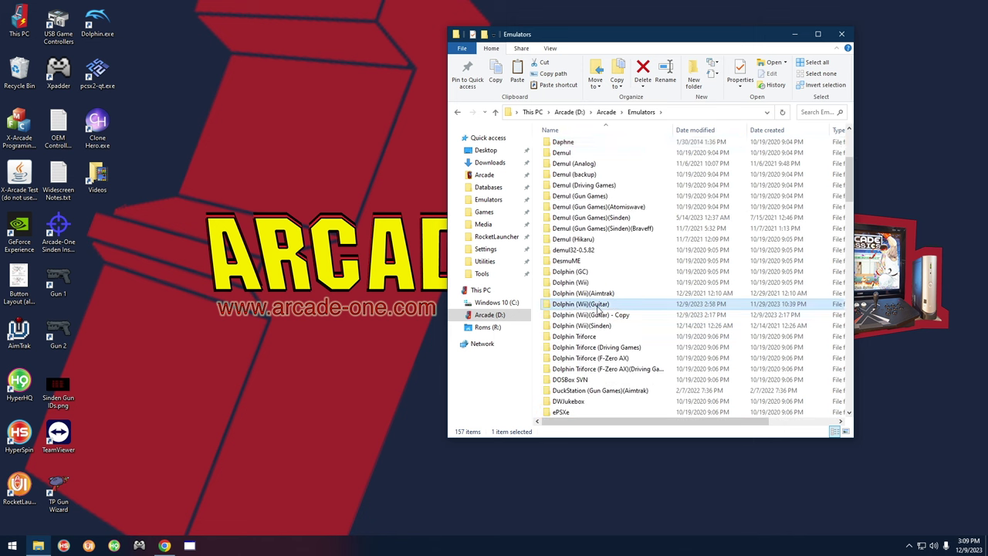
double_click(595, 306)
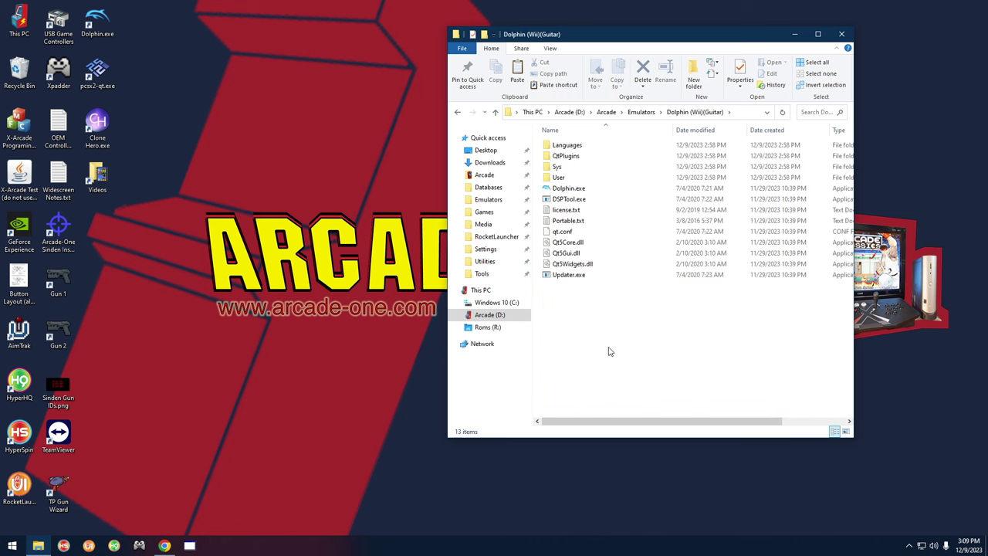
double_click(567, 188)
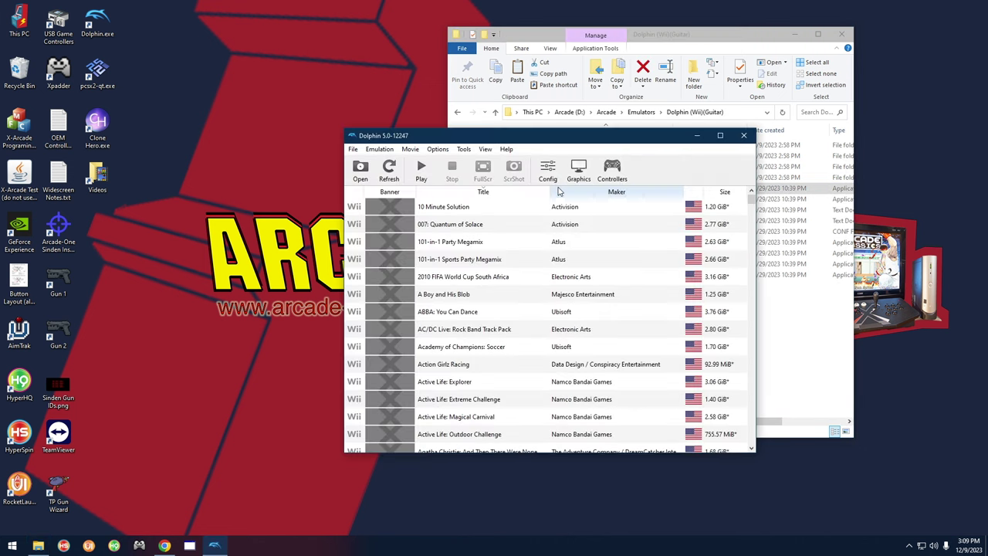
Open the configuration of emulated Wii Remote 1 and set its device to XInput/0/Device
left_click(612, 173)
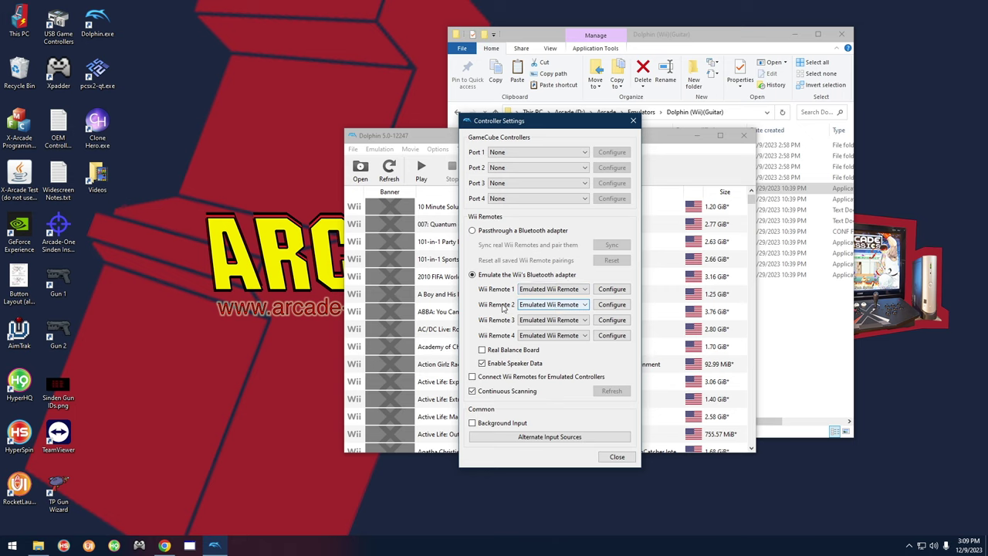
left_click(608, 290)
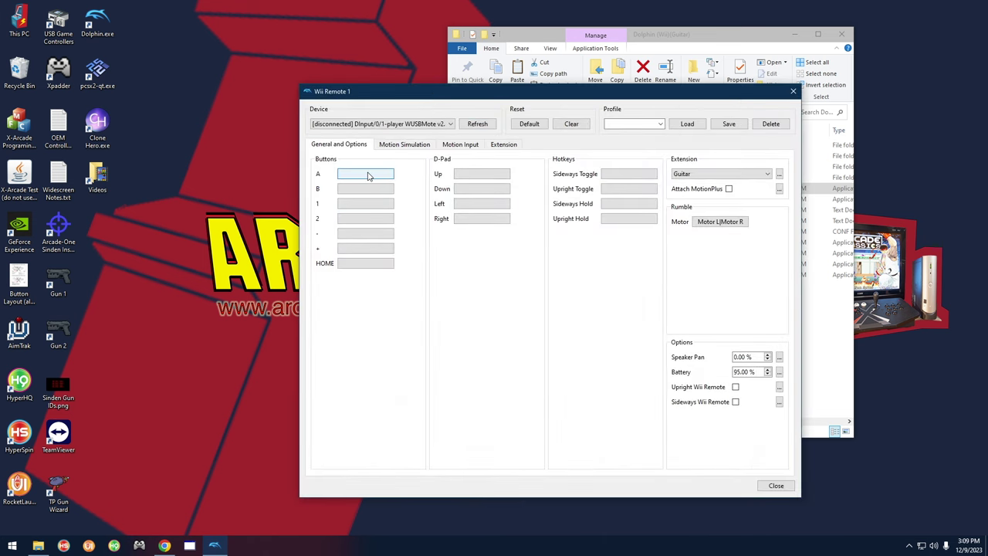
left_click(369, 225)
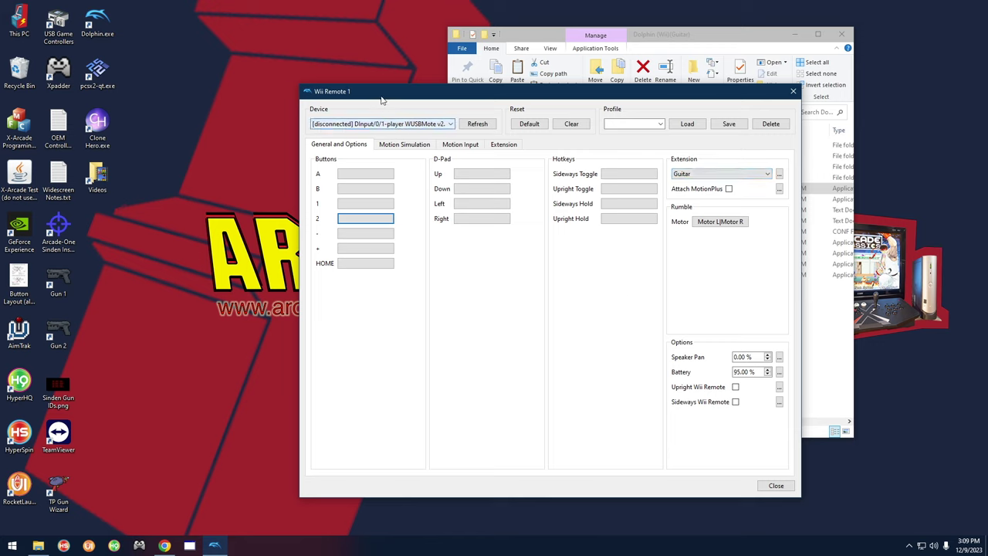
left_click(366, 124)
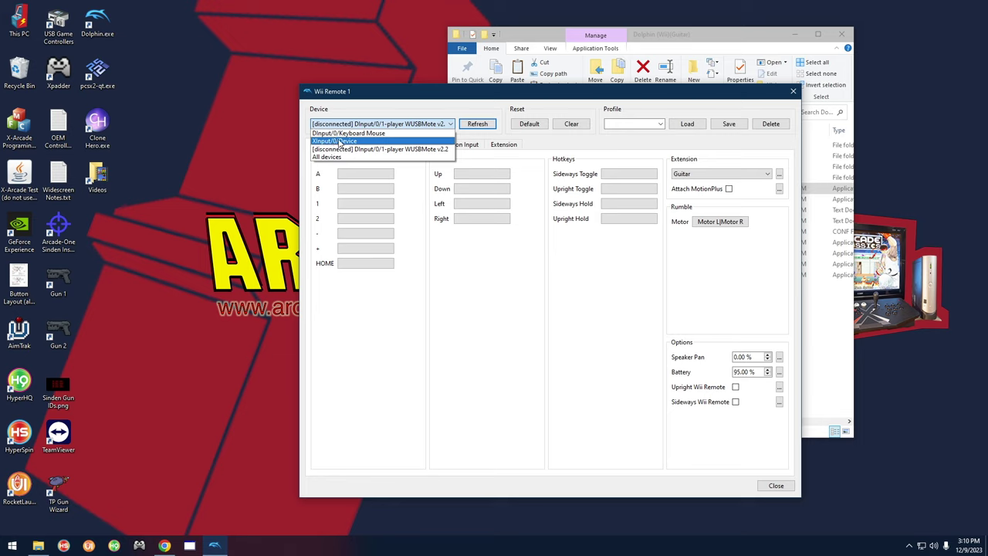
left_click(337, 141)
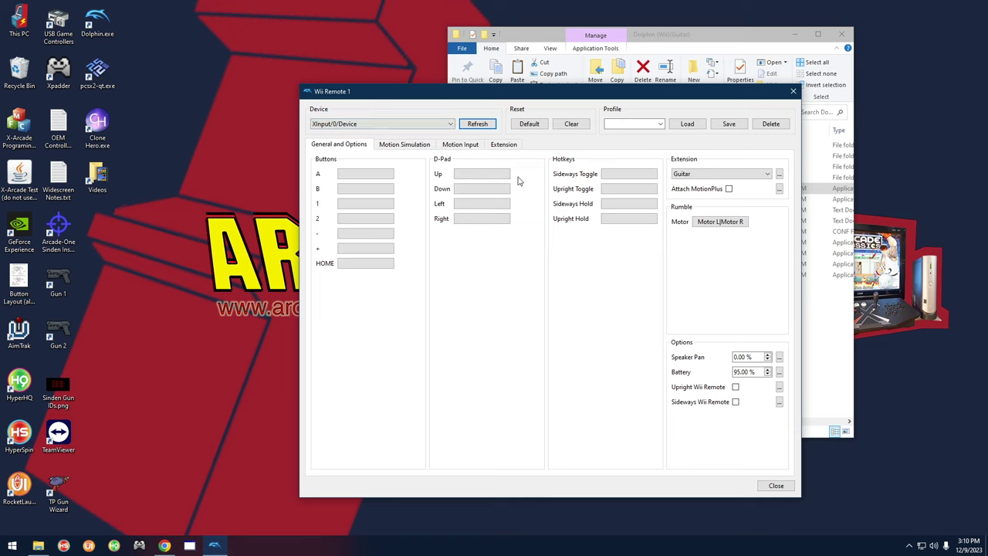
In the Guitar extension settings, bind Strum Up to Pad N and Strum Down to Pad S
left_click(512, 147)
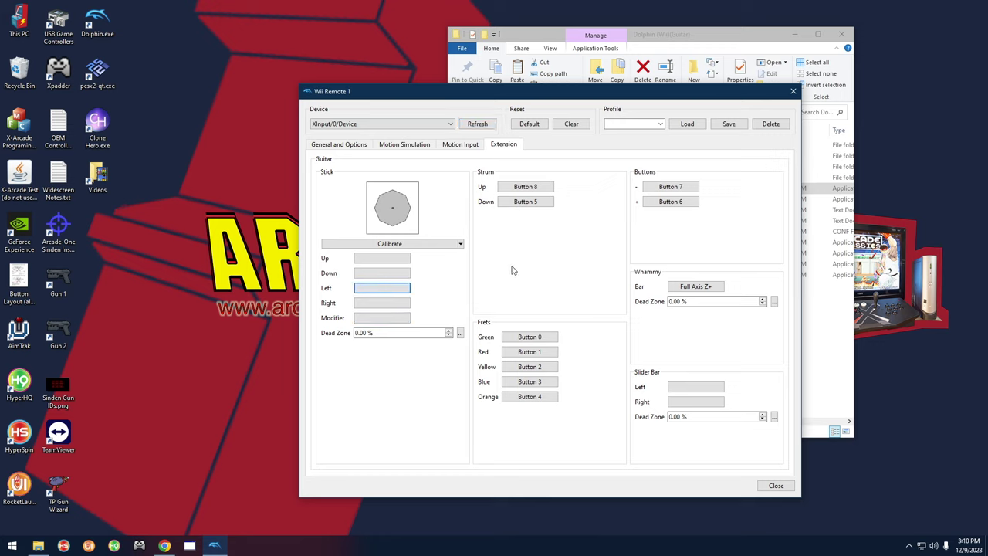
left_click(521, 191)
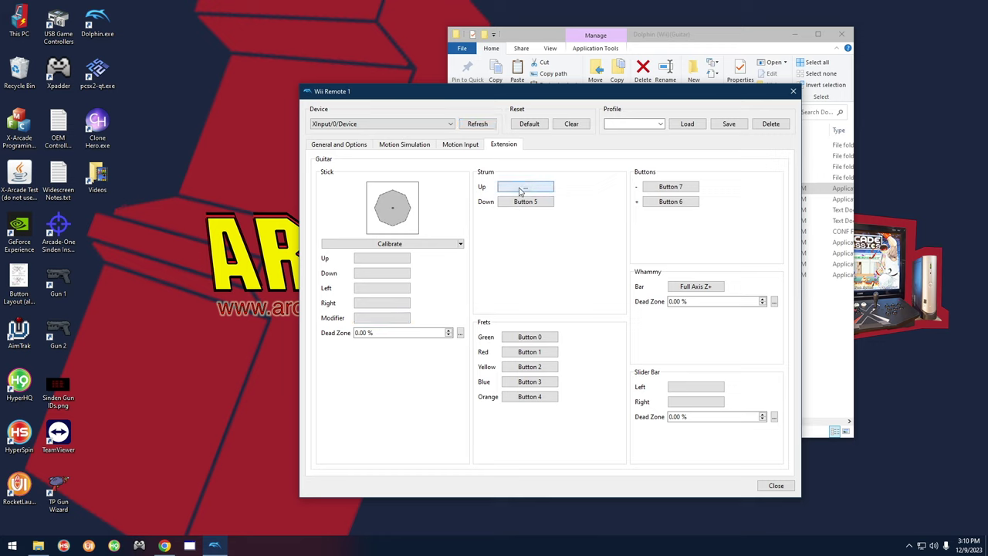
left_click(519, 202)
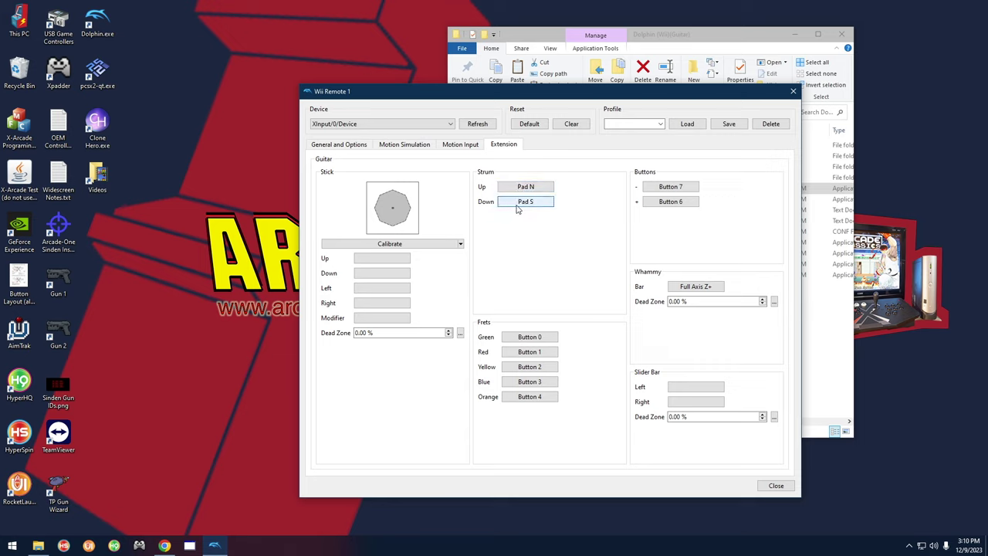
Bind the Green, Red, Yellow, Blue and Orange frets to Button A, Button B, Button Y, Button X and Shoulder L
left_click(522, 342)
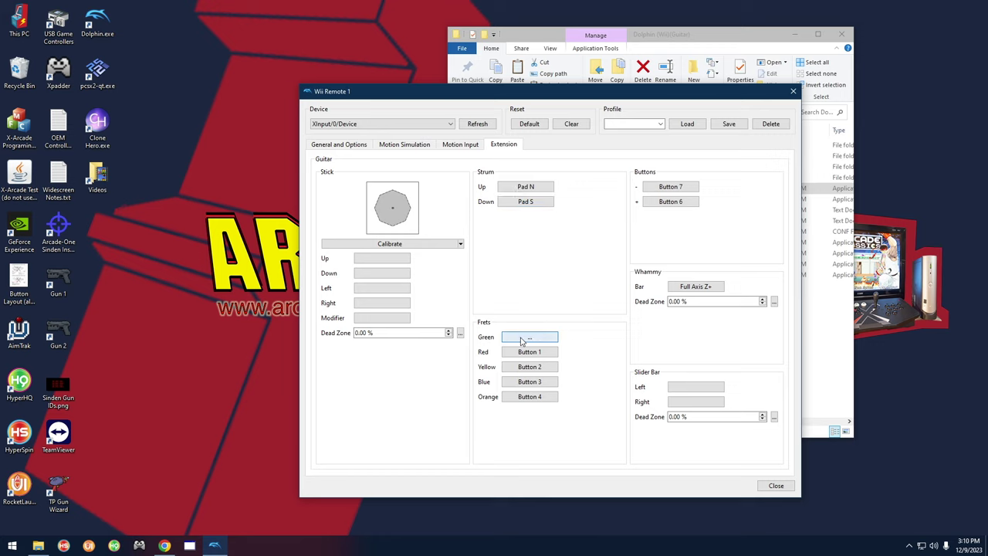
left_click(522, 353)
left_click(522, 368)
left_click(522, 384)
left_click(522, 399)
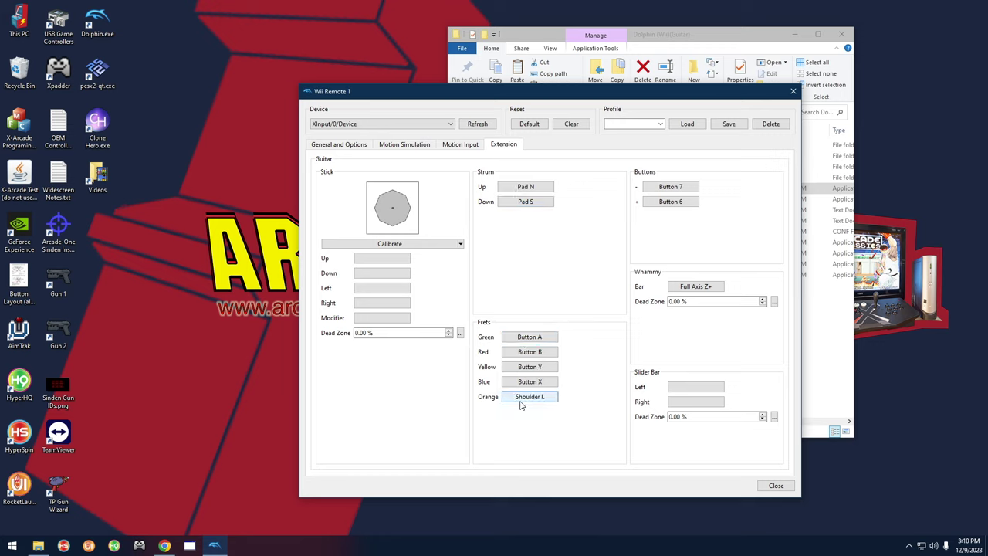
Bind the guitar's - button to Back, its + button to Start and the whammy bar to Right X+
left_click(652, 192)
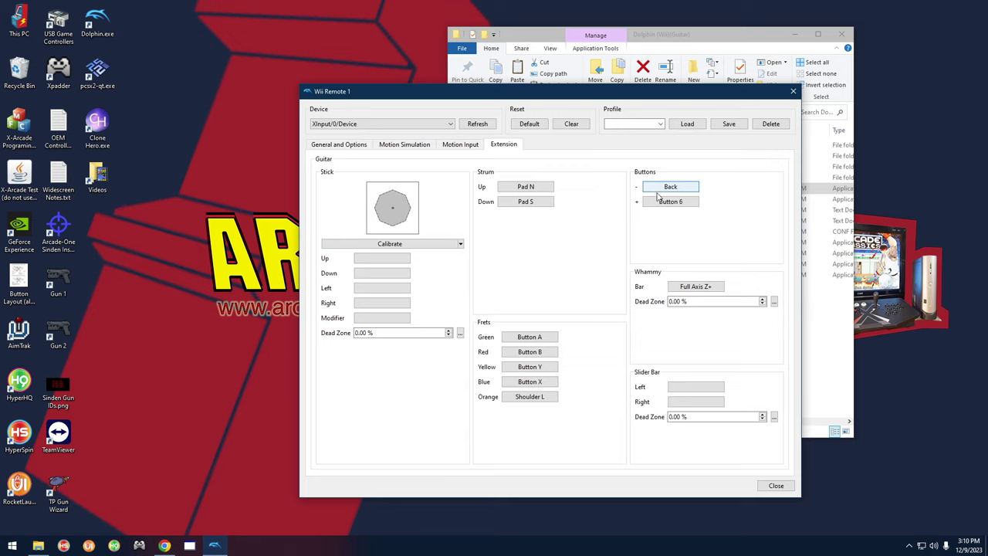
left_click(657, 202)
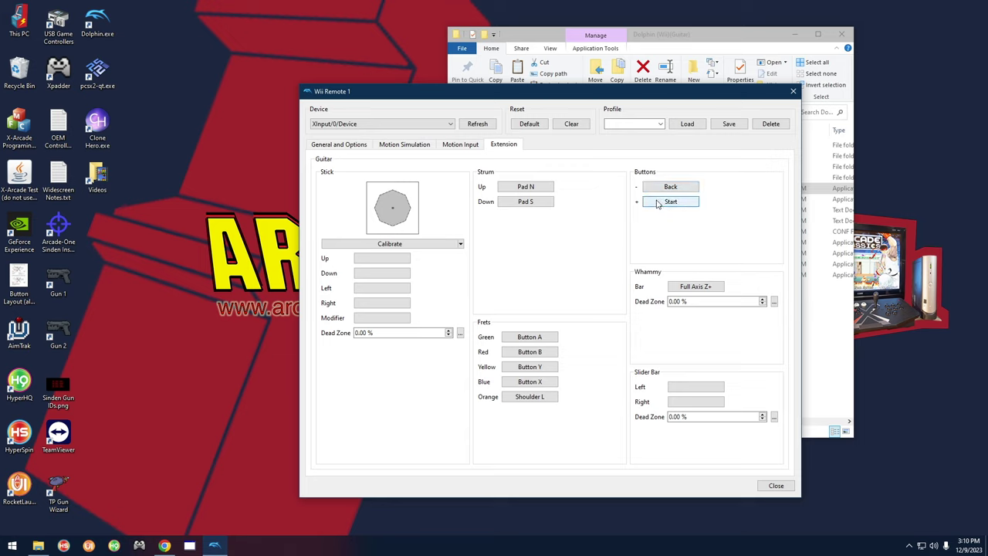
left_click(699, 288)
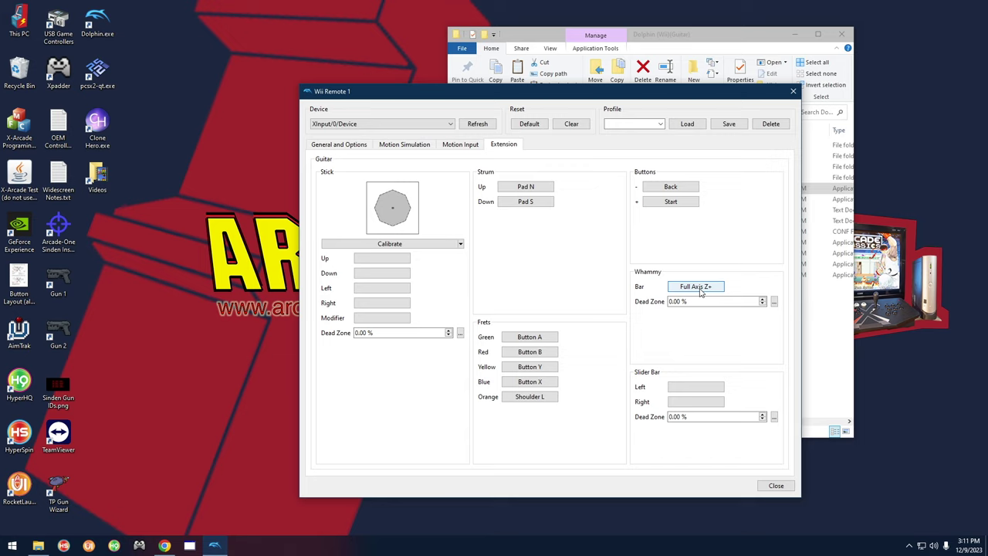
left_click(699, 289)
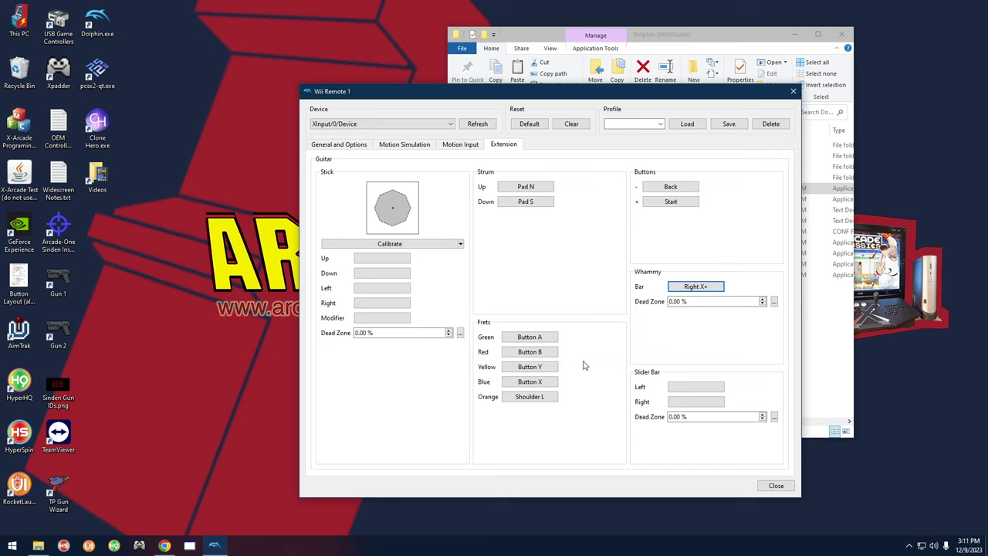
Bind the motion simulation's Swing Up to Right Y+ and Swing Down to Right Y-, and close Dolphin
left_click(401, 148)
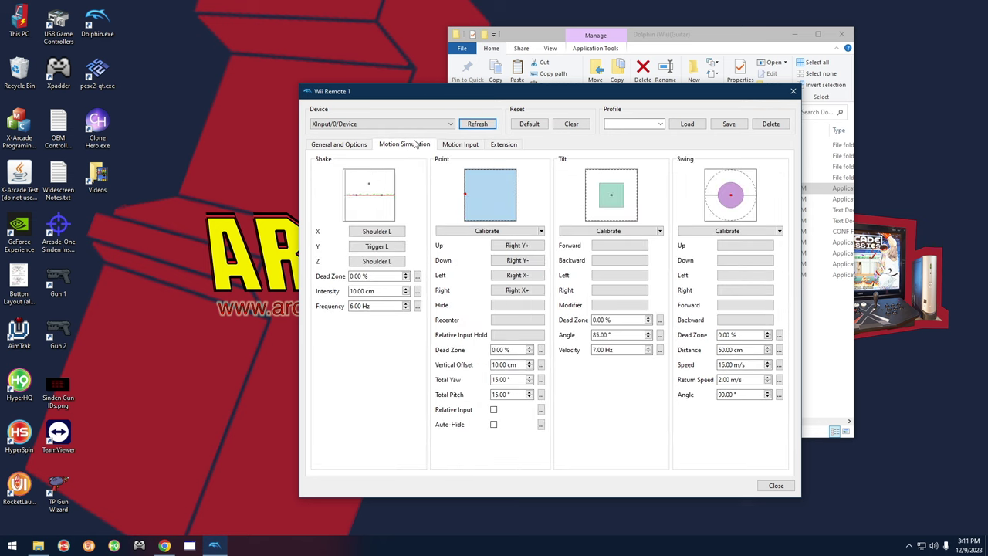
left_click(728, 247)
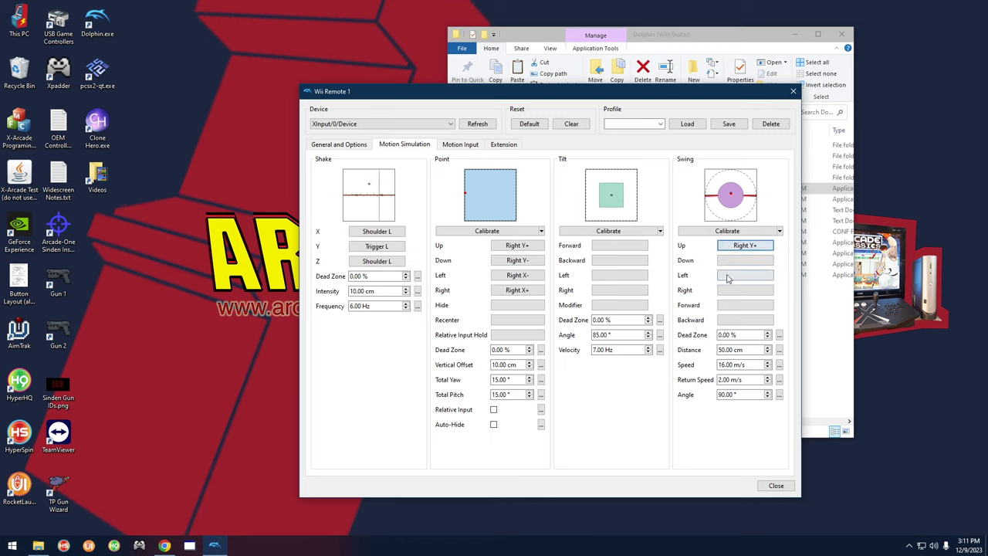
left_click(733, 263)
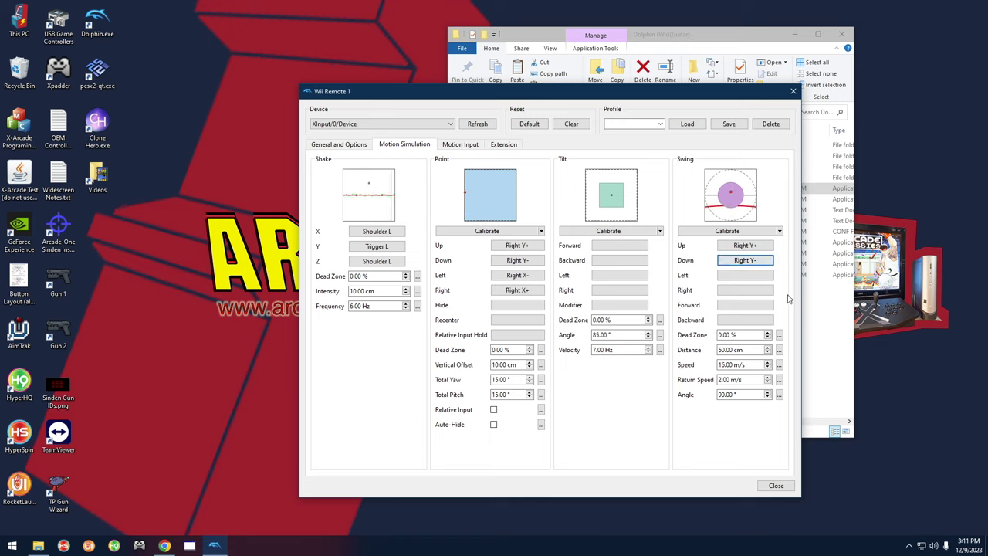
left_click(775, 486)
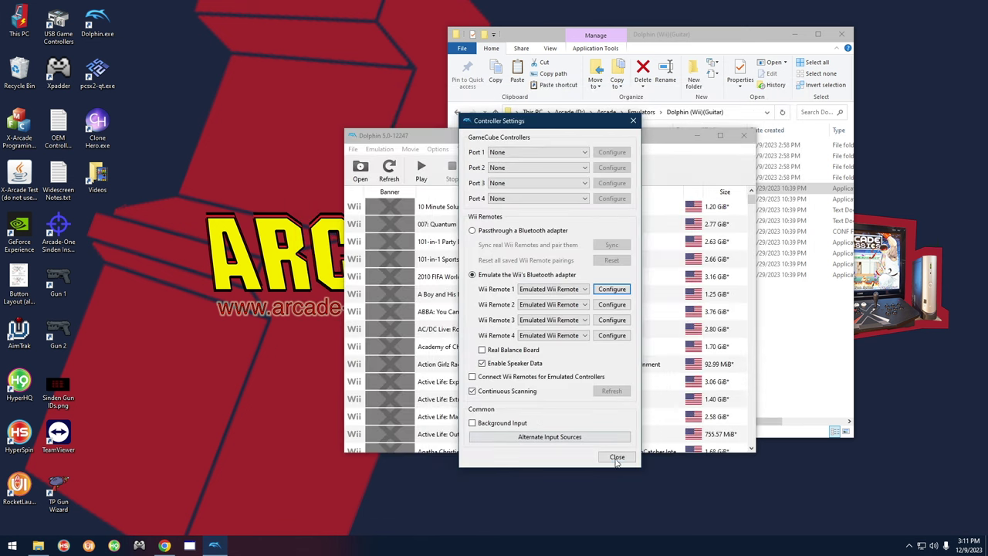
left_click(616, 460)
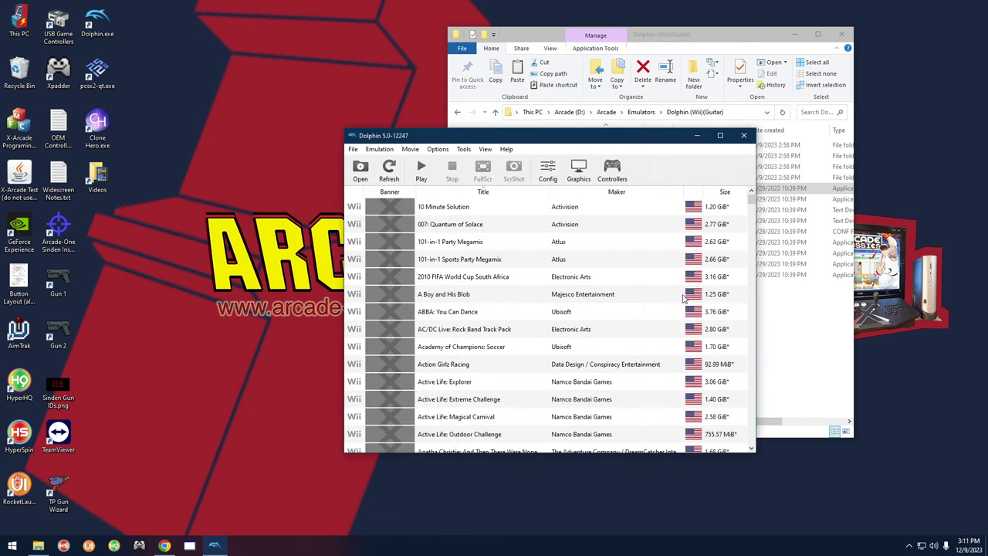
left_click(743, 134)
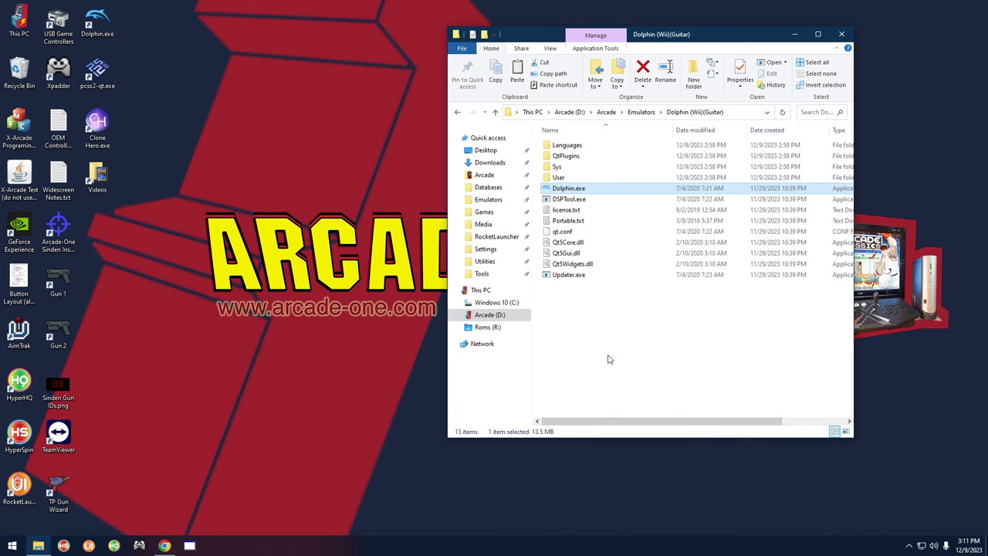
Launch Clone Hero.exe from the Clone Hero folder on the Roms drive and open the first player's profile selection
left_click(474, 337)
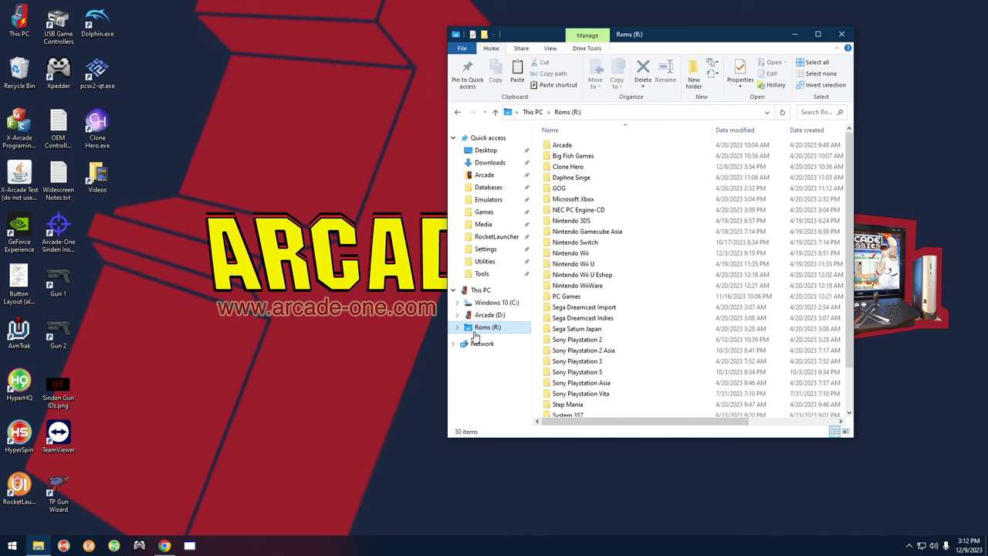
double_click(571, 166)
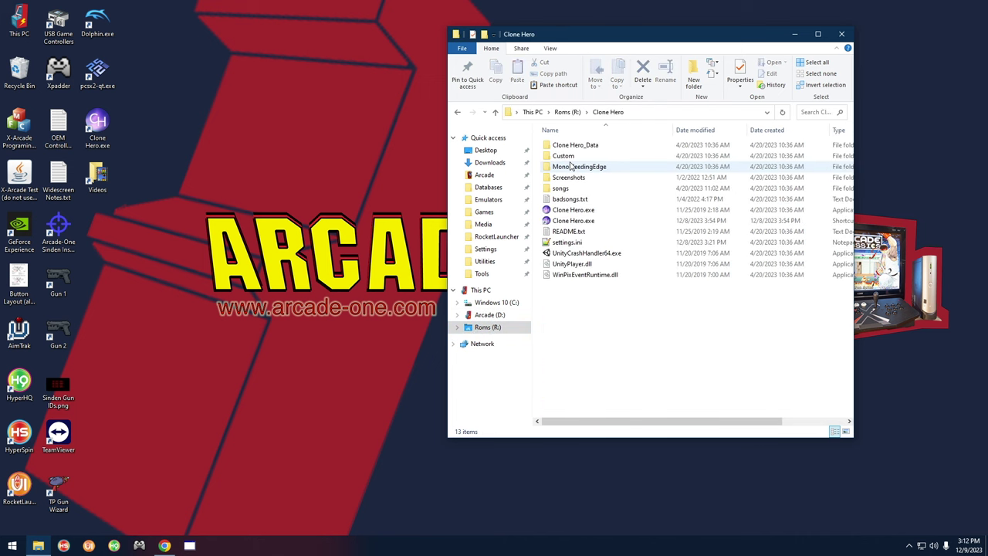
double_click(575, 210)
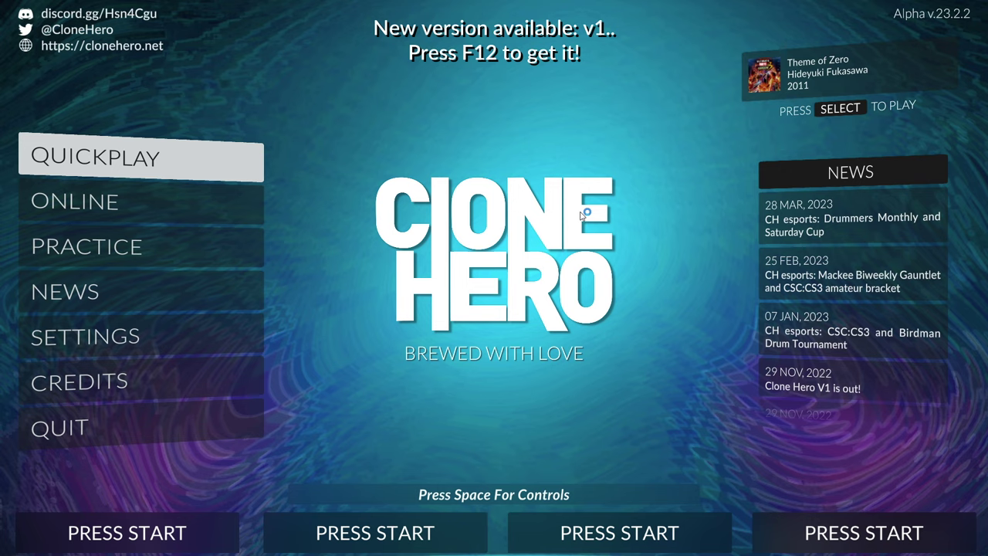
key("Return")
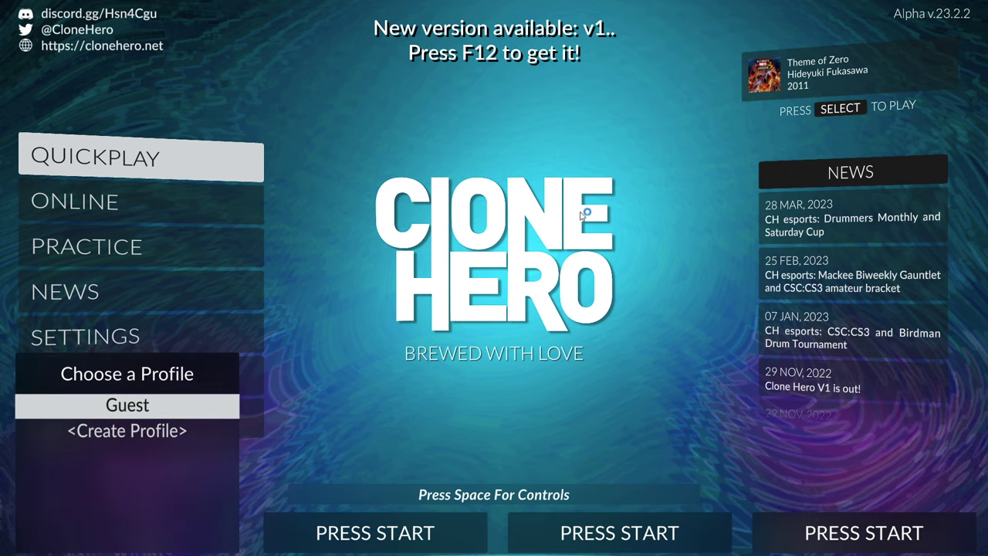
Choose the Guest profile for the first player and open the controls configuration
key("Return")
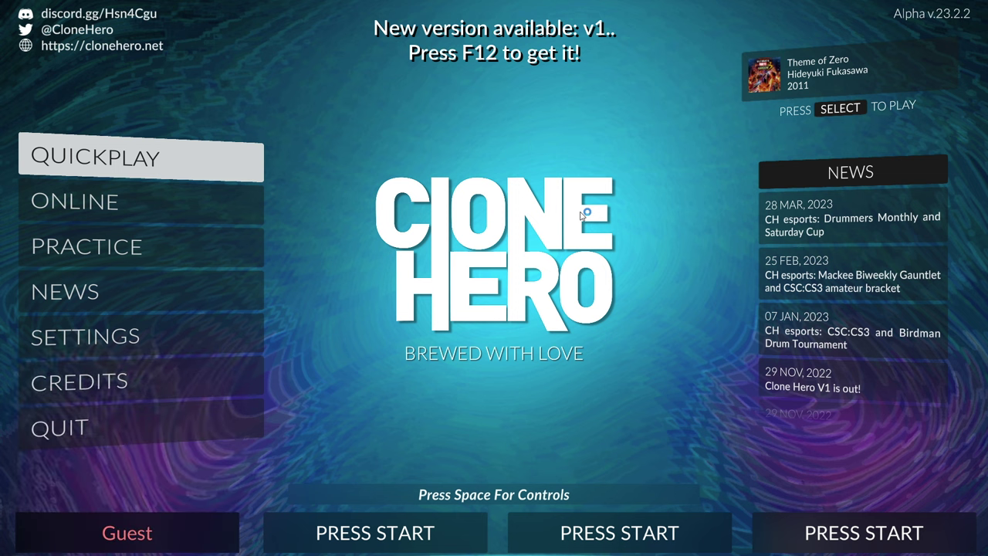
key("space")
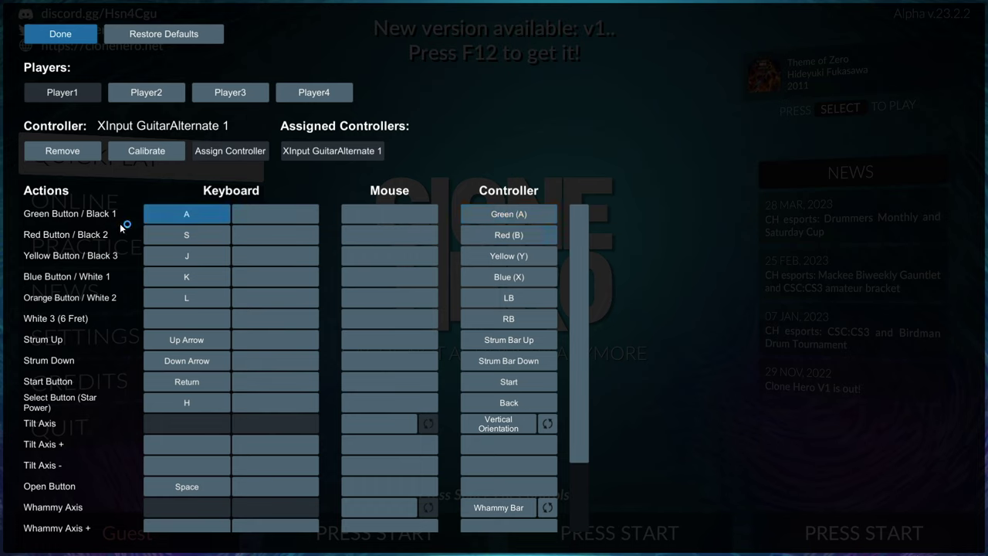
Reassign Player1's controller frets: Green to Green (A), Red to Red (B), Yellow to Yellow (Y), Blue to Blue (X) and Orange to LB
left_click(512, 216)
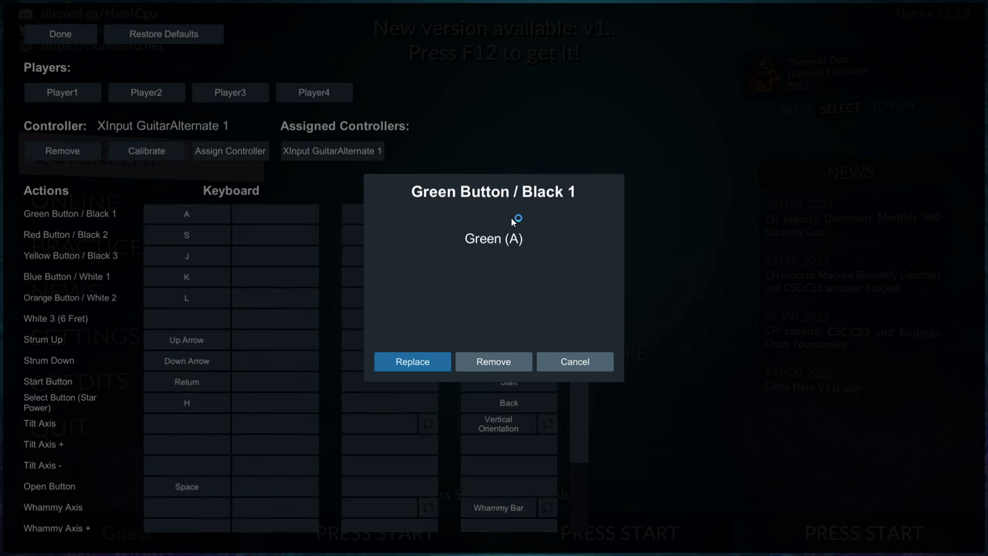
left_click(430, 361)
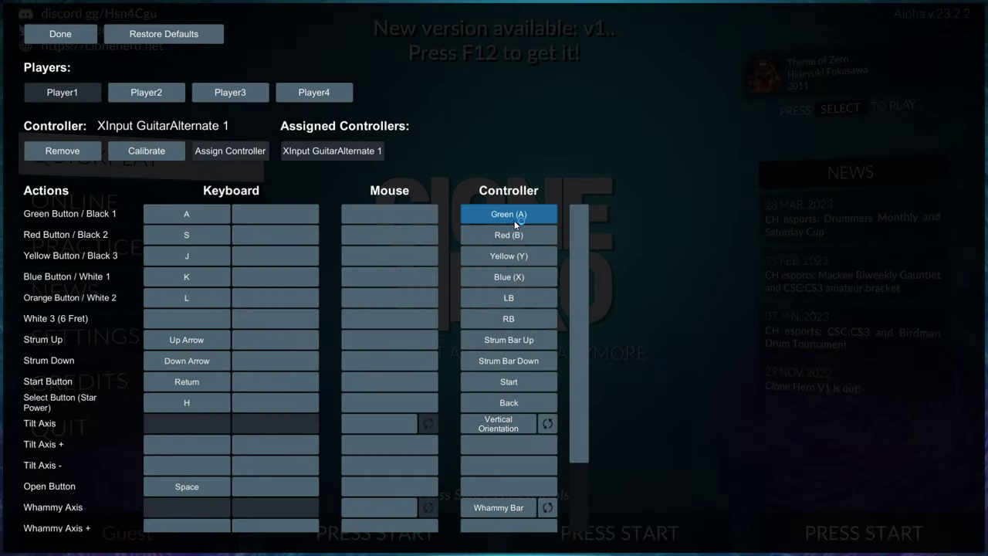
left_click(509, 238)
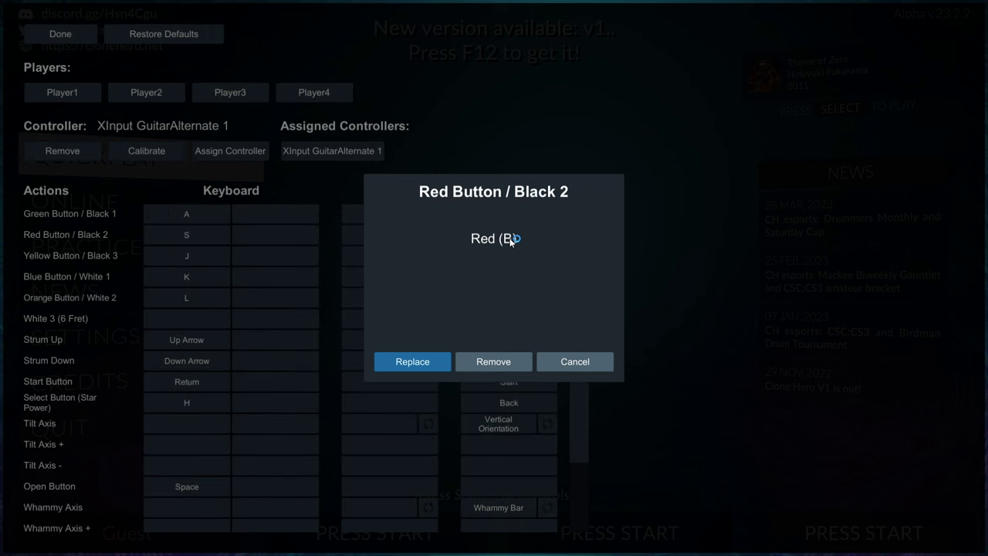
left_click(430, 360)
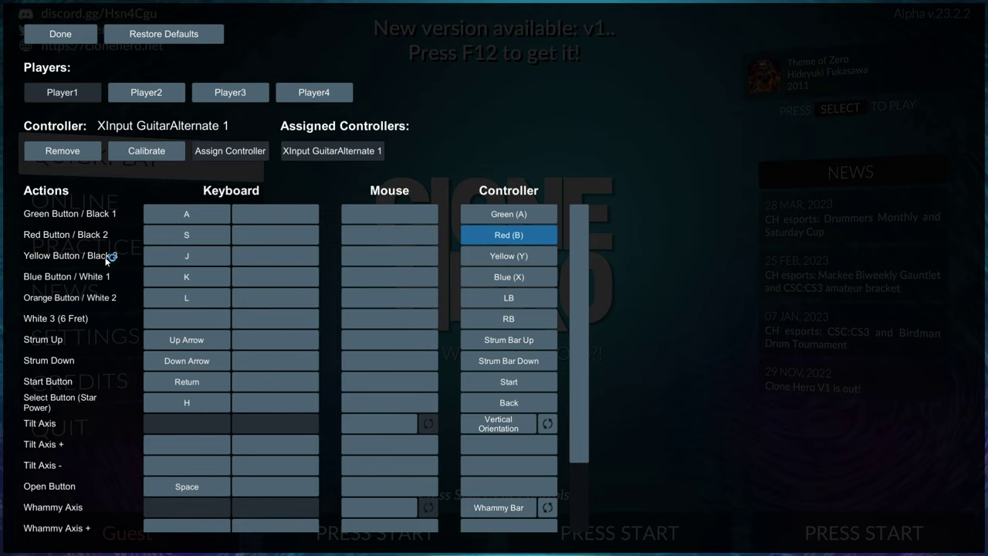
left_click(507, 258)
key("Return")
left_click(515, 279)
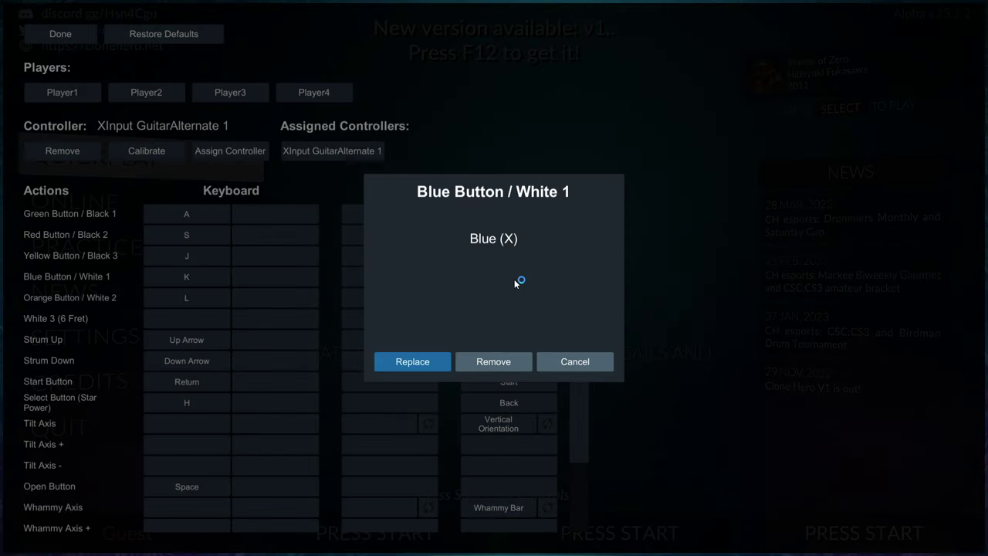
left_click(430, 357)
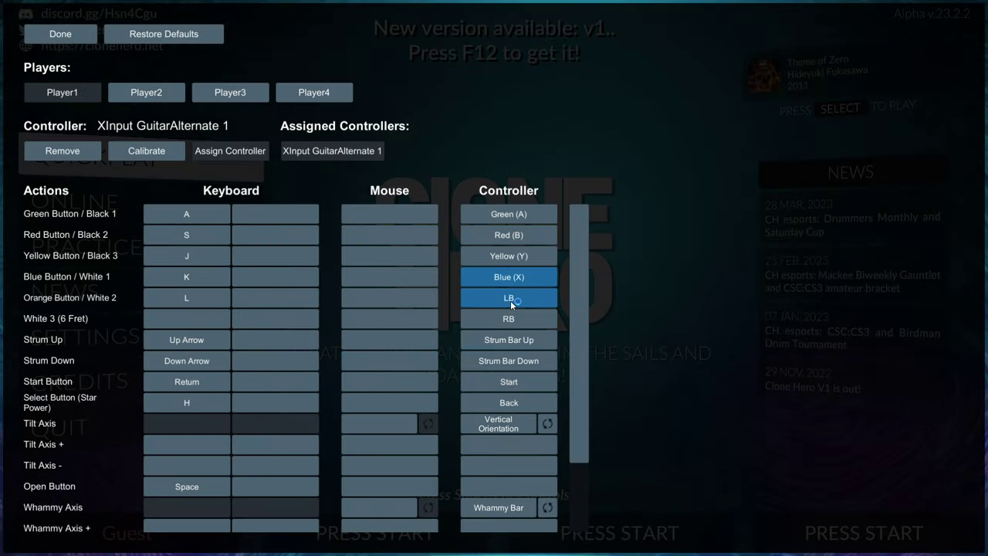
left_click(509, 299)
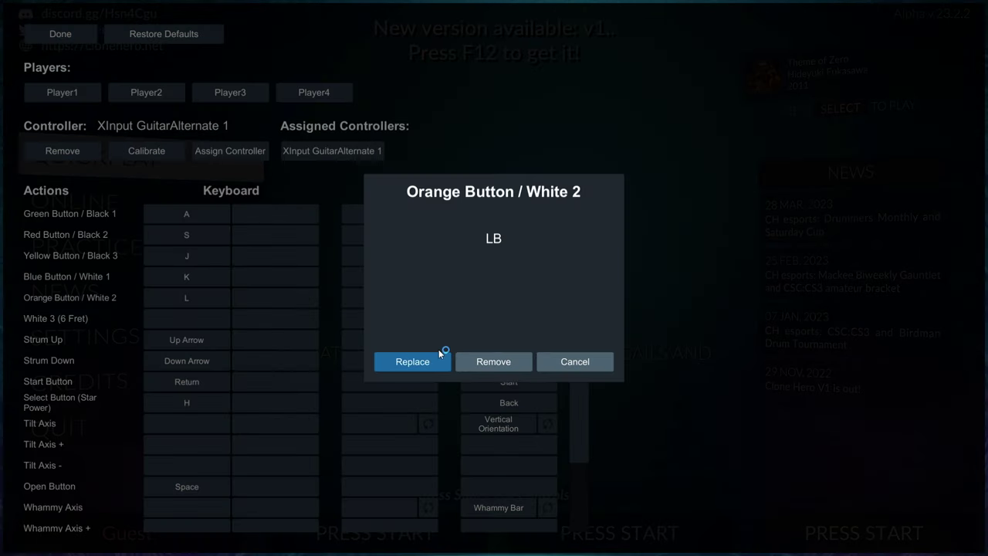
left_click(438, 351)
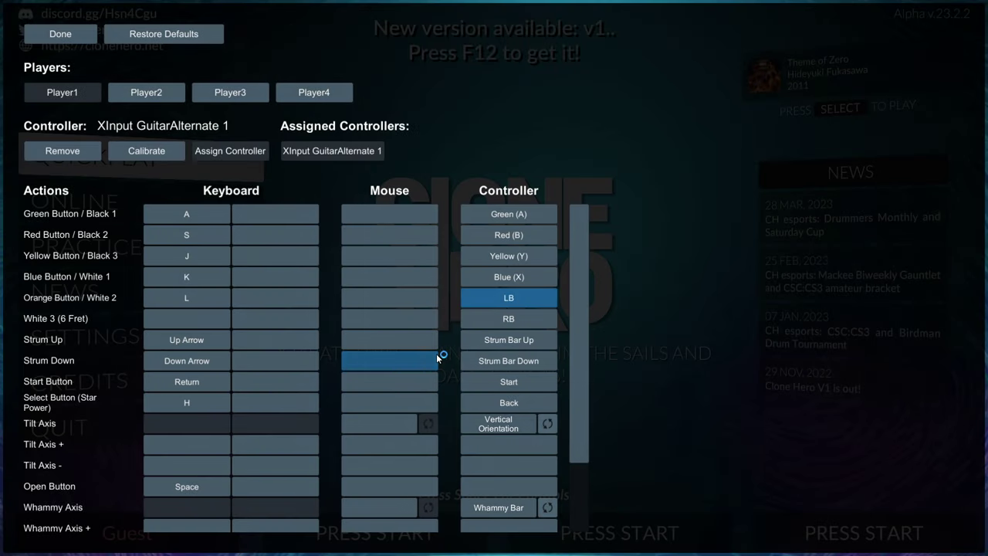
Reassign the controller's Strum Up to Strum Bar Up and Strum Down to Strum Bar Down
left_click(513, 345)
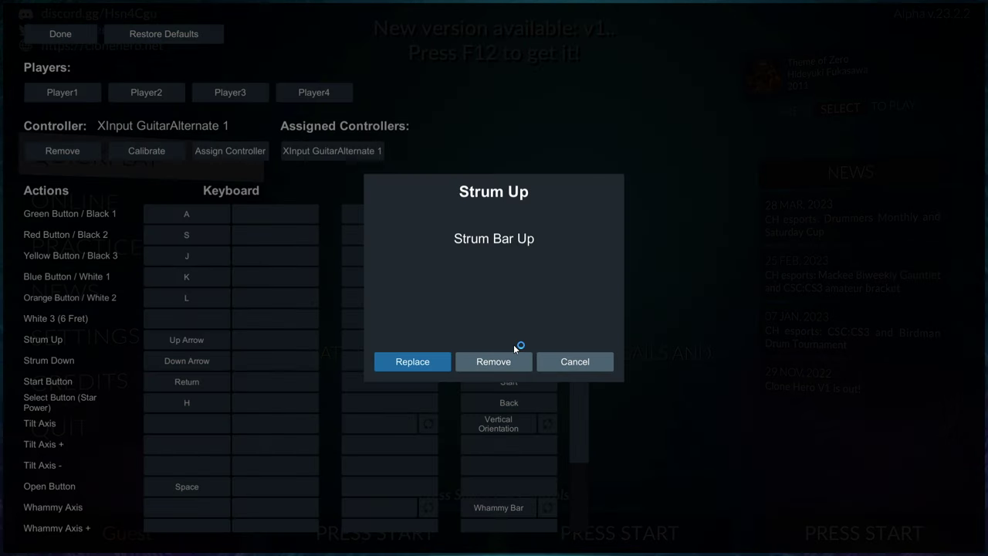
left_click(423, 364)
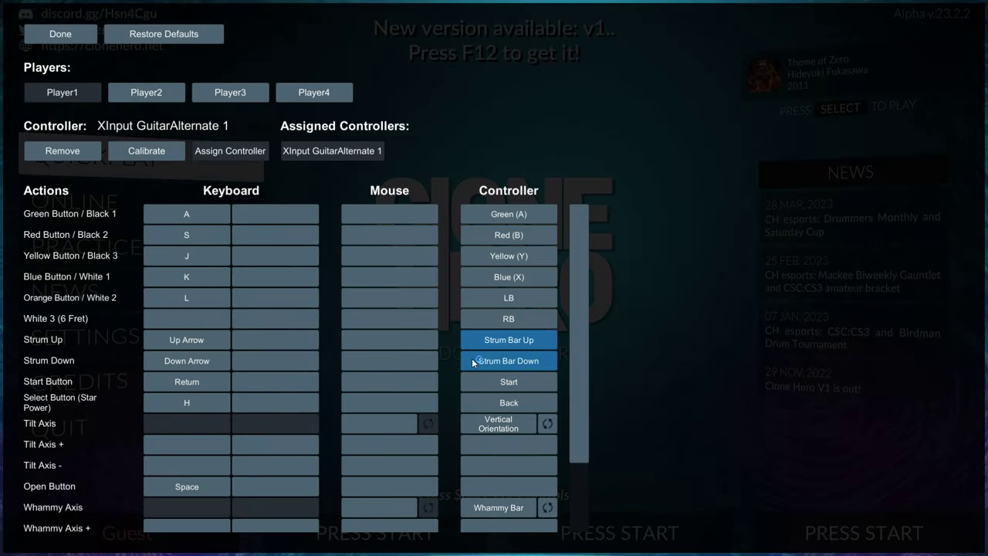
left_click(471, 359)
left_click(438, 363)
Reassign the controller's Start Button to Start and Select Button (Star Power) to Back
left_click(490, 383)
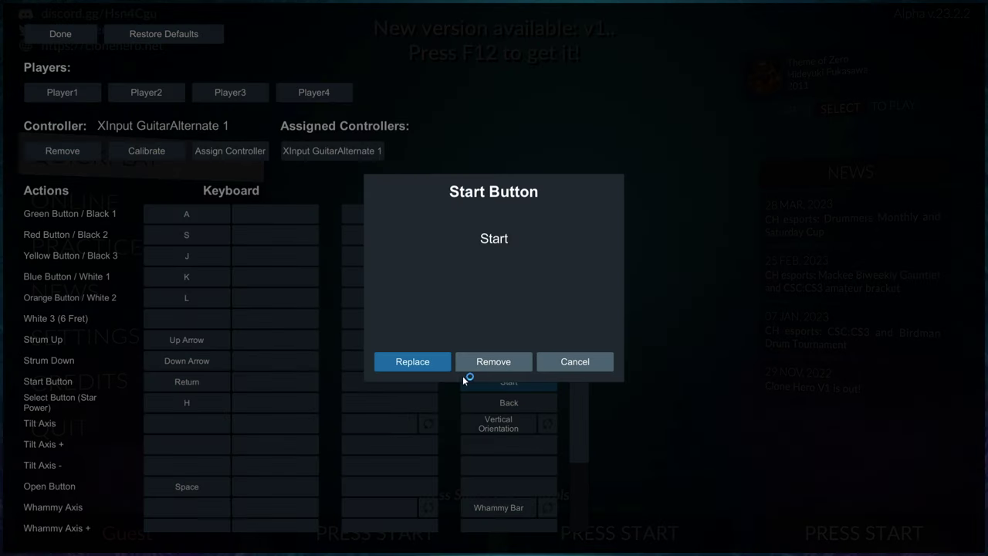
left_click(427, 367)
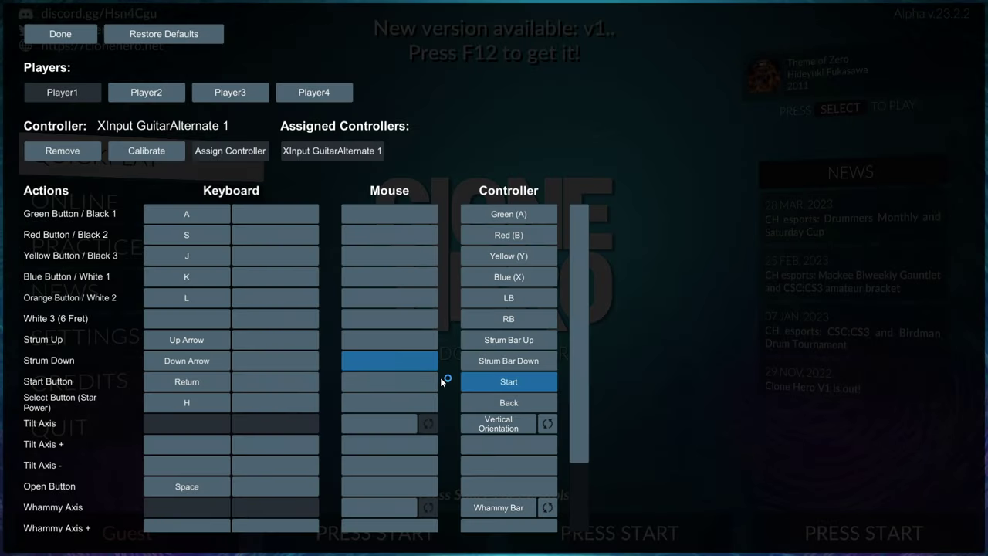
left_click(479, 401)
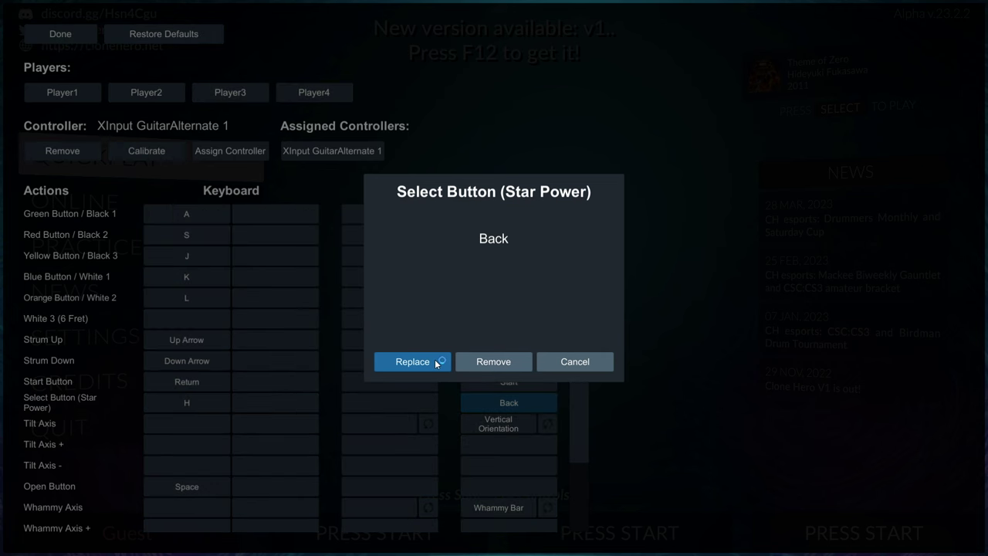
left_click(437, 362)
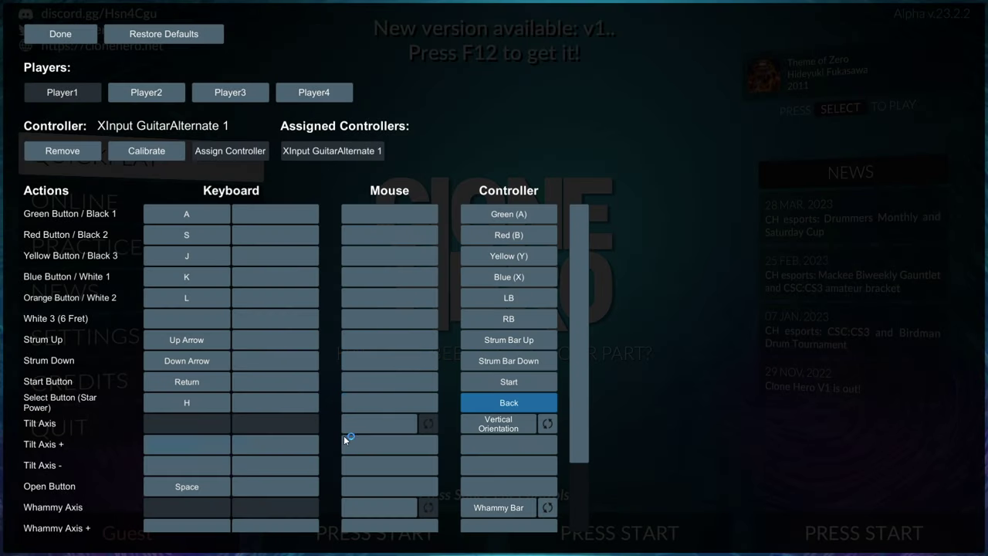
Replace the Tilt Axis assignment with Orientation Up for Tilt Axis + and Orientation Down for Tilt Axis -
left_click(498, 426)
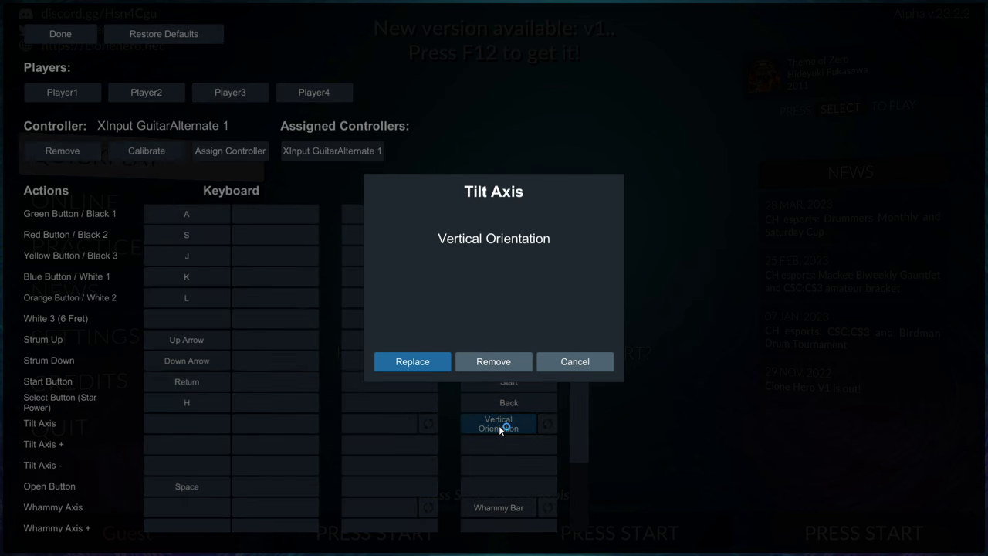
left_click(421, 362)
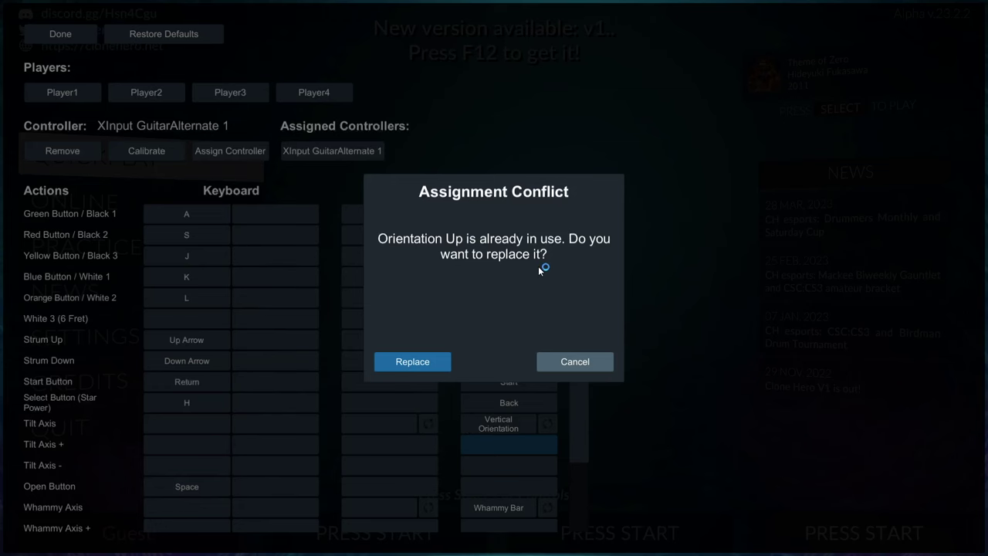
left_click(433, 366)
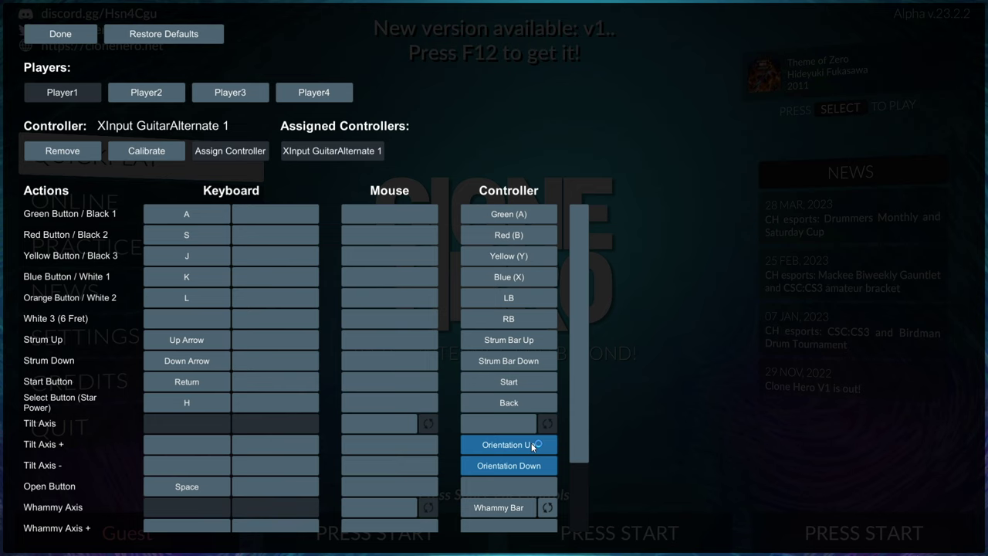
Reassign the controller's Whammy Axis to Whammy Bar, check the remaining assignments and finish the controls configuration
scroll(580, 428, "down", 2)
left_click(506, 463)
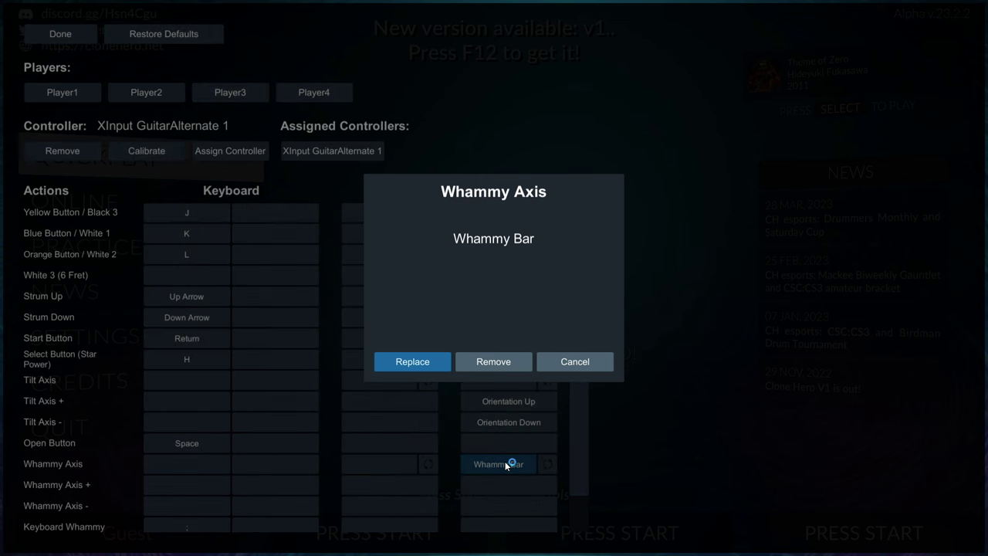
left_click(404, 361)
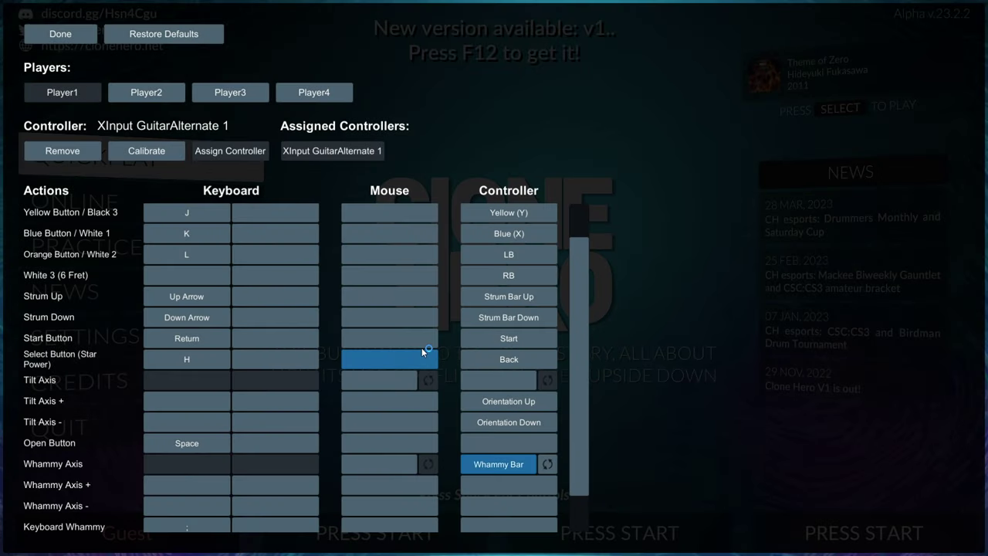
scroll(586, 386, "down", 2)
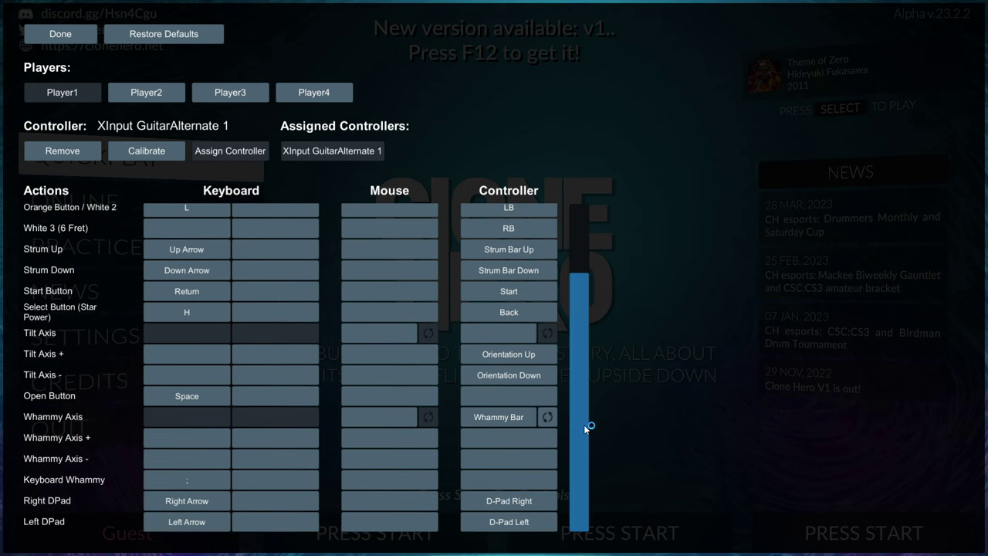
left_click_drag(586, 427, 582, 270)
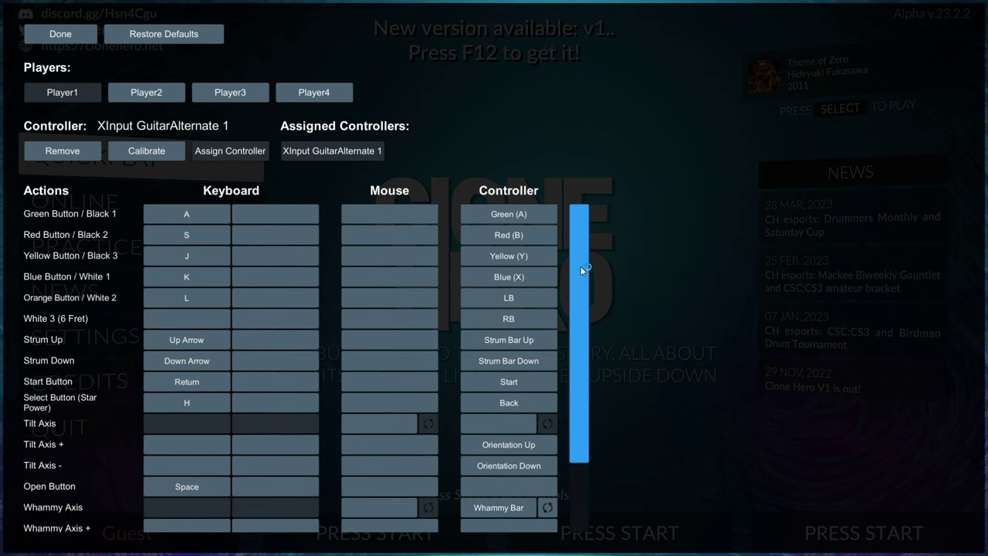
left_click(87, 40)
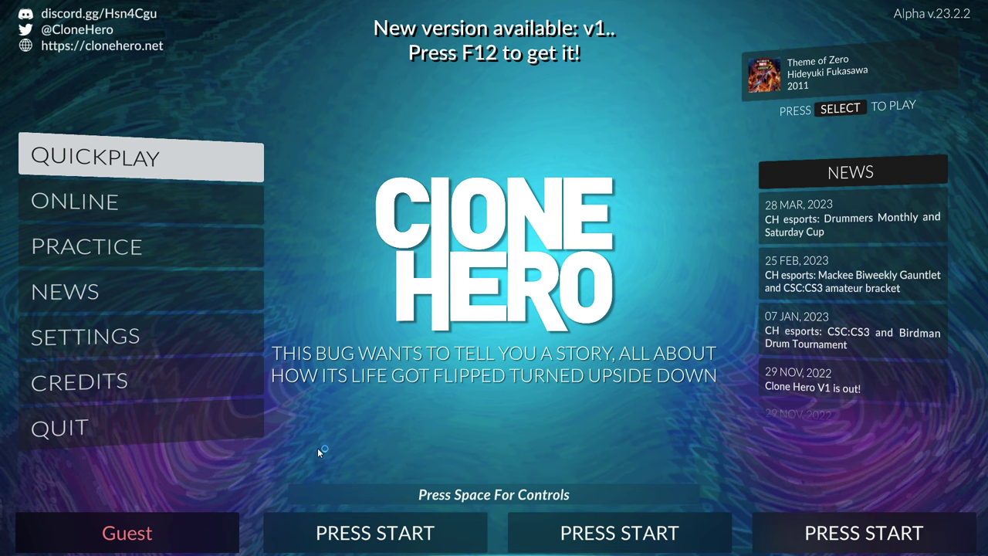
Test strumming by moving down and up through the main menu entries, and exit Clone Hero
key("Down")
key("Down")
key("Down")
key("Down")
key("Down")
key("Down")
key("Up")
key("Up")
key("Up")
key("Up")
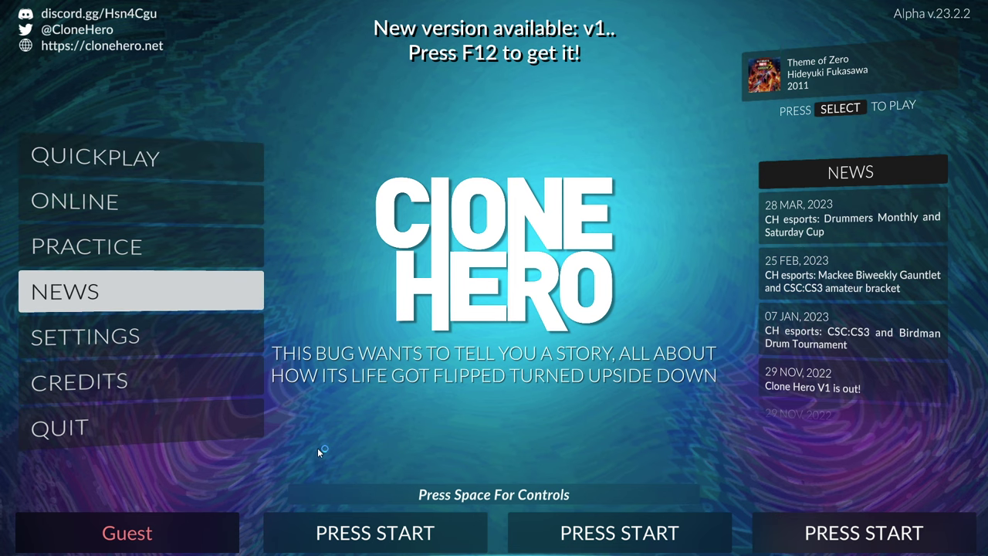
key("Up")
key("Up")
key("Return")
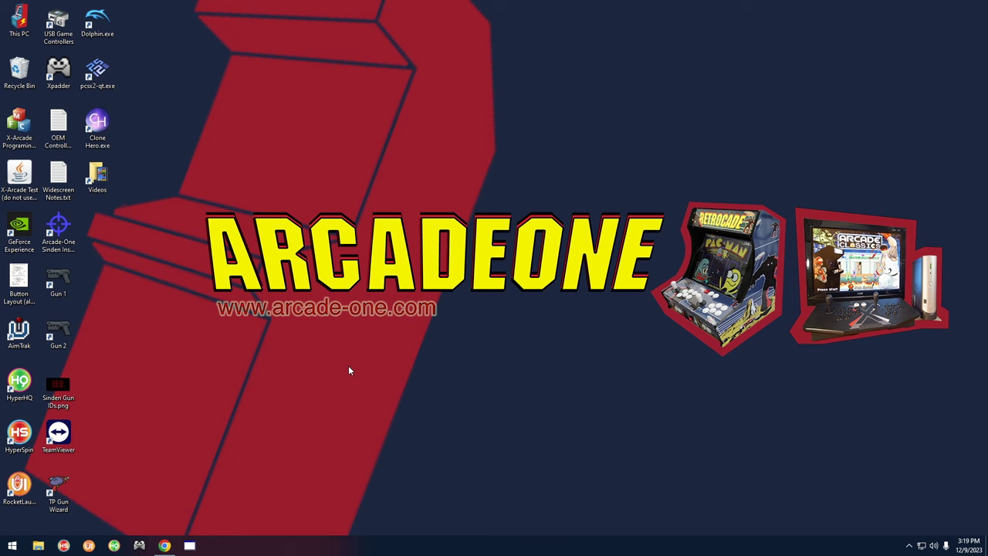
Switch to File Explorer and open the PCSX2 1.7 (Guitar) folder inside the Emulators folder
left_click(38, 545)
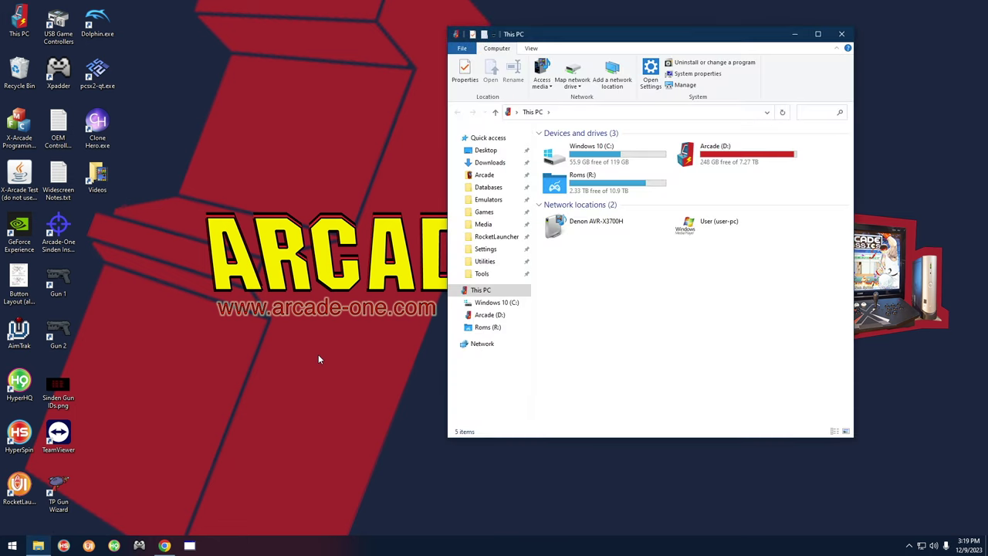
left_click(488, 201)
left_click(561, 211)
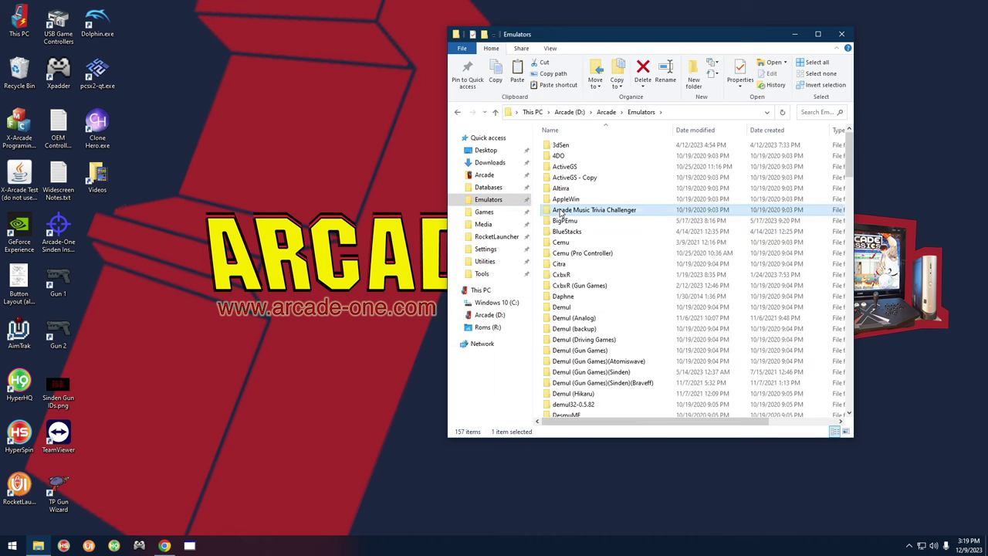
type("pc")
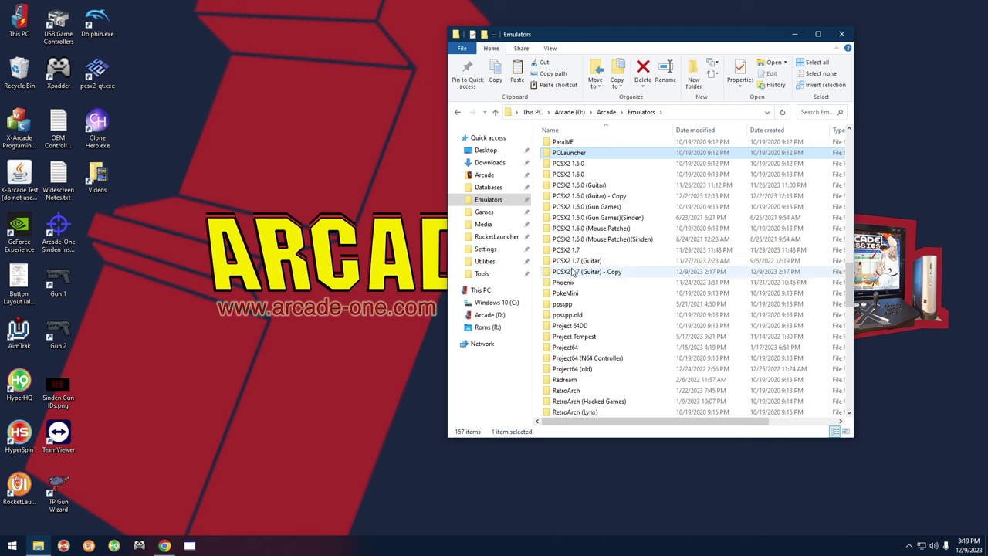
left_click(573, 263)
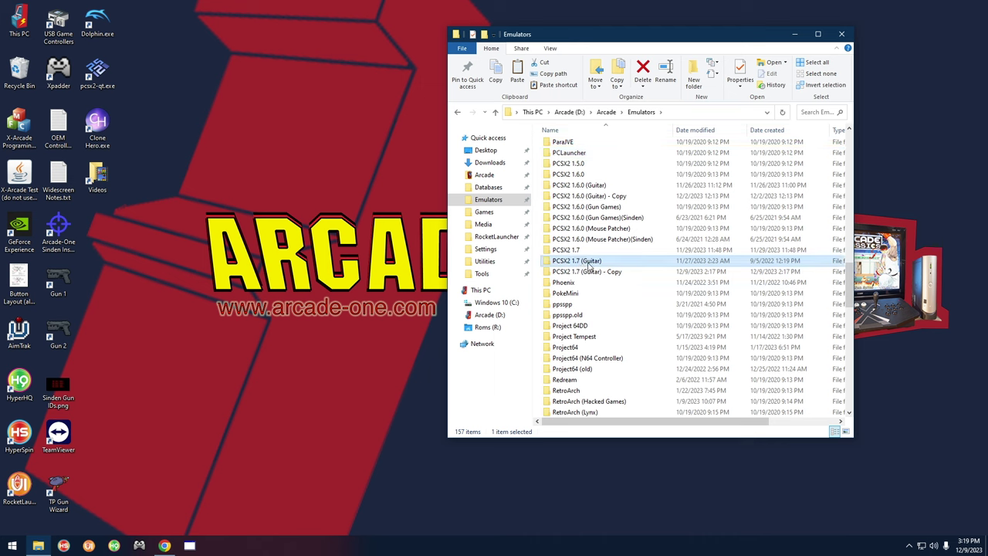
double_click(590, 266)
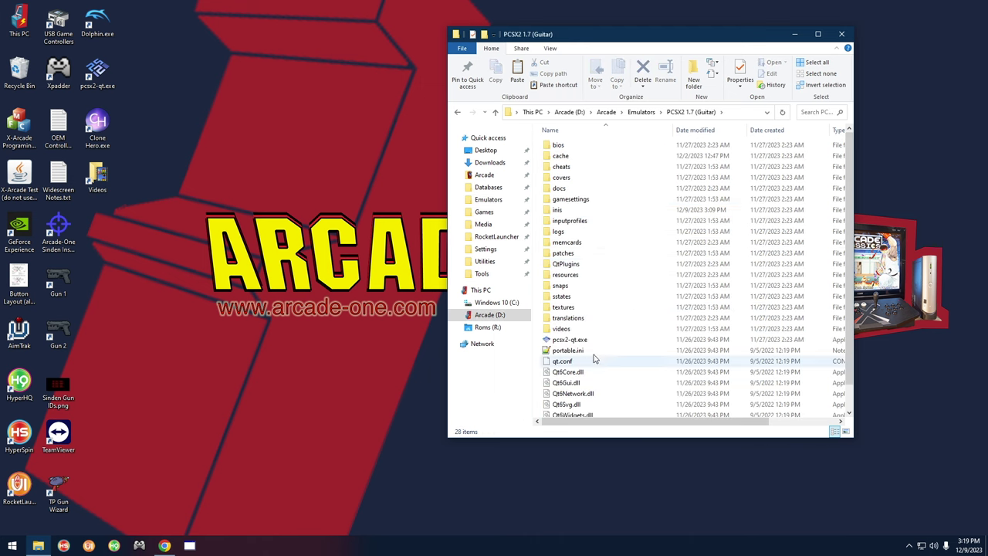
Launch pcsx2-qt.exe and open the PCSX2 controller settings
scroll(596, 362, "down", 1)
left_click(571, 315)
double_click(571, 316)
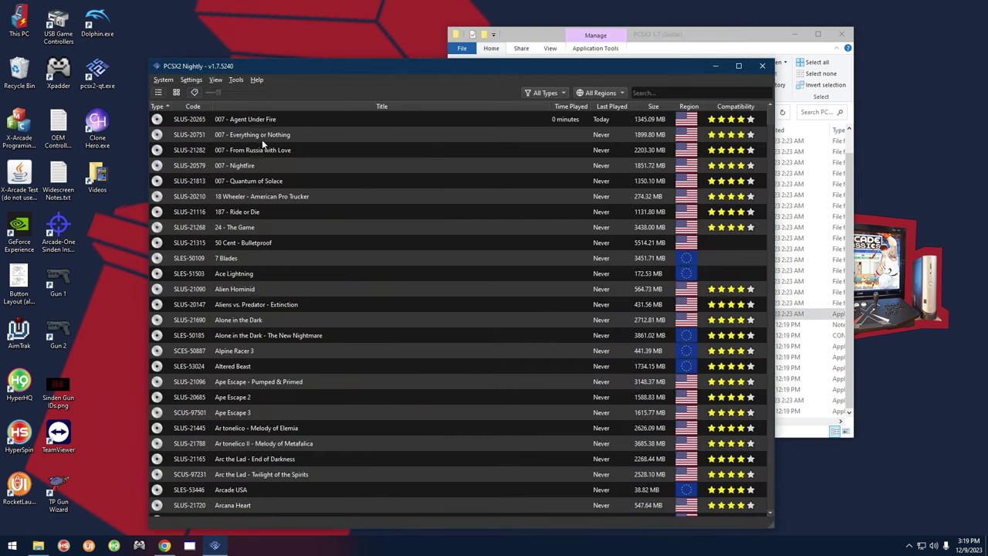
left_click(190, 80)
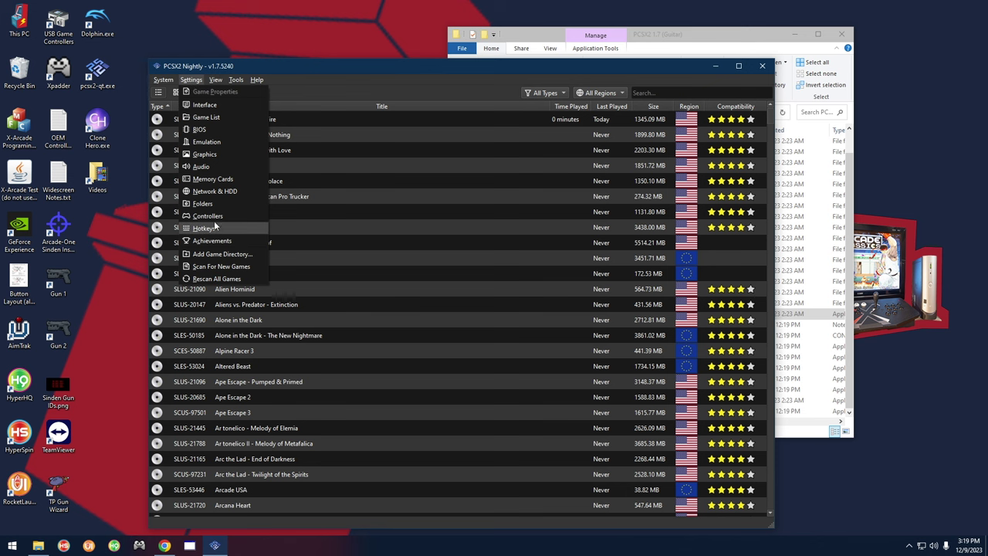
left_click(214, 220)
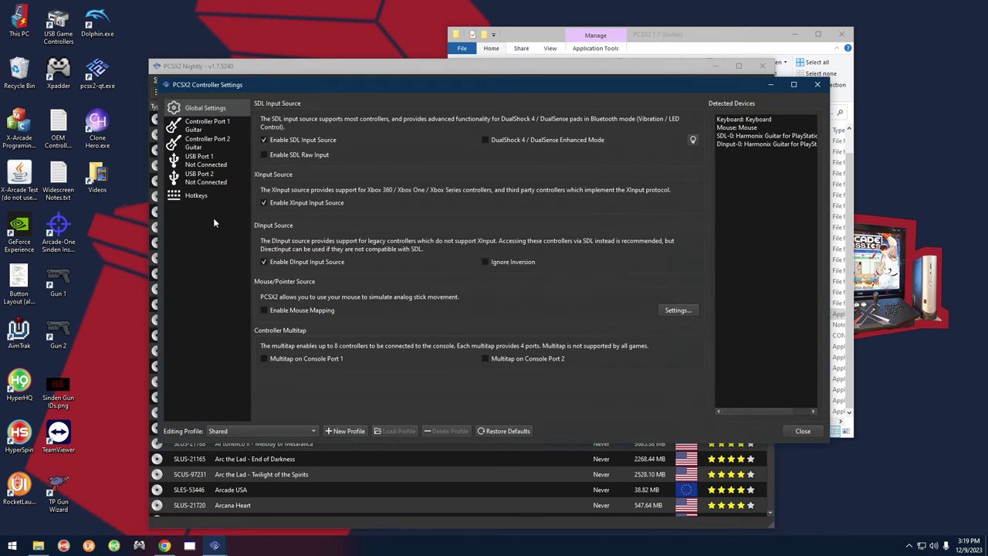
Examine the guitar mappings of Controller Port 1 and Controller Port 2 in turn
left_click(210, 124)
left_click(210, 143)
left_click(210, 128)
left_click(212, 145)
left_click(210, 128)
left_click(210, 144)
Switch the controller type of Controller Port 1 to DualShock 2 and back to Guitar
left_click(205, 130)
left_click(261, 125)
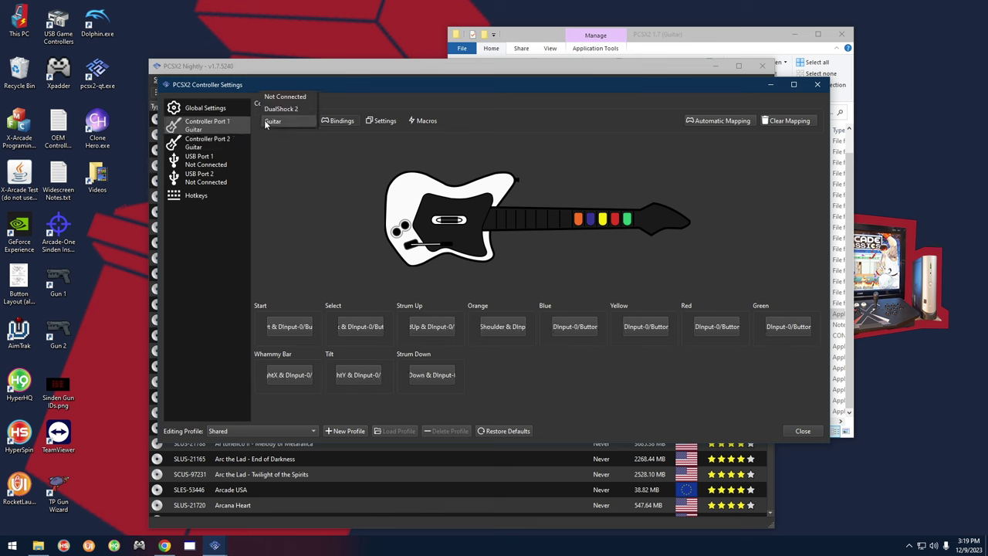
left_click(275, 112)
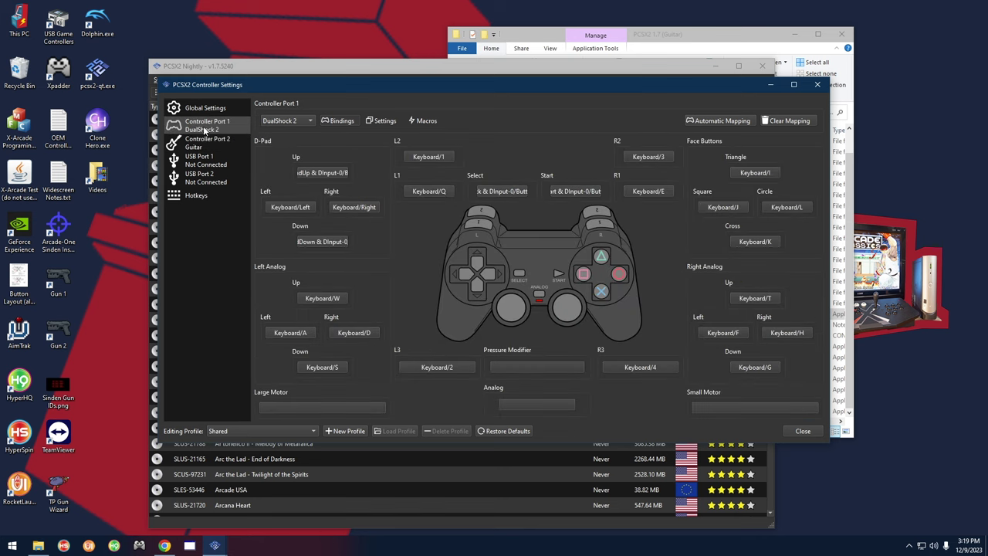
left_click(274, 121)
left_click(274, 133)
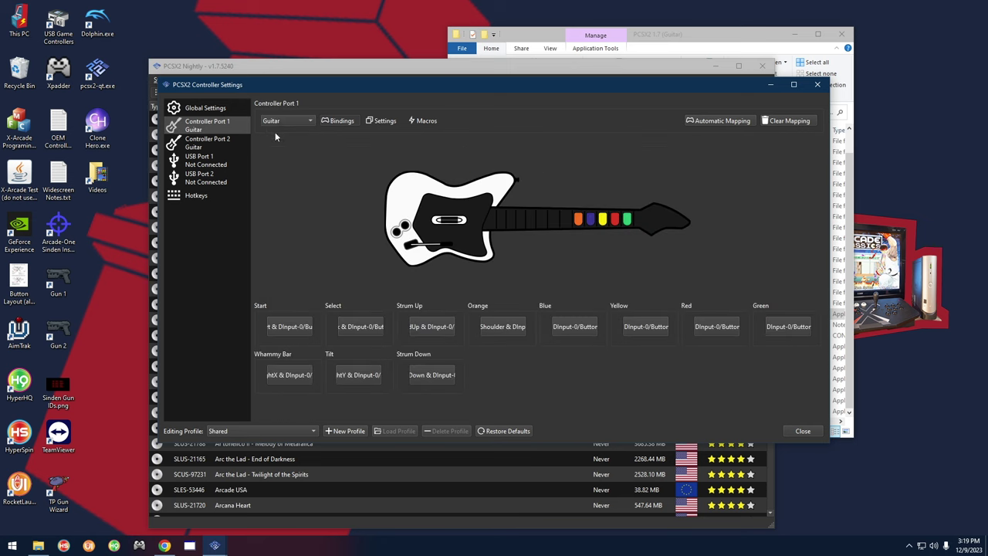
Clear all existing bindings of the guitar on Controller Port 1
left_click(222, 146)
left_click(226, 129)
left_click(789, 121)
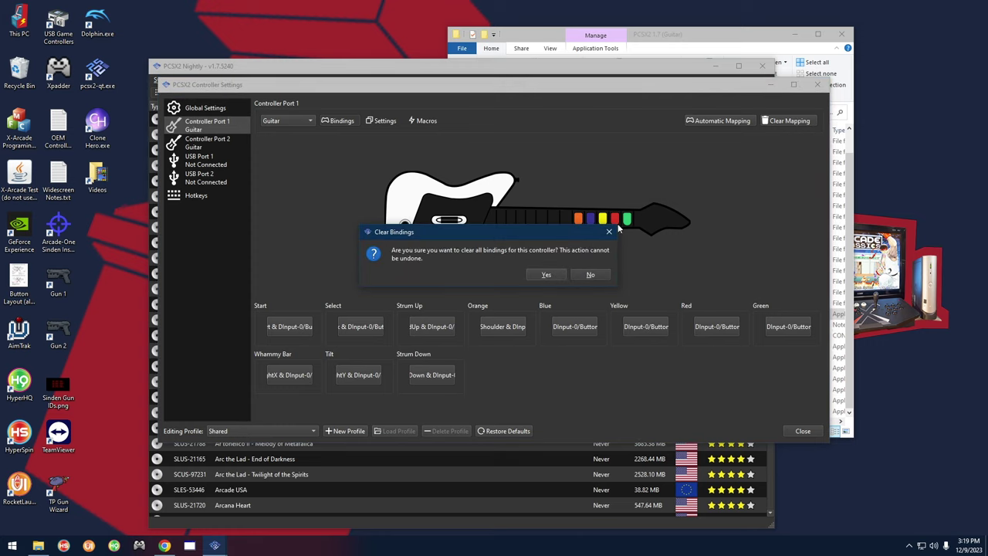
left_click(546, 274)
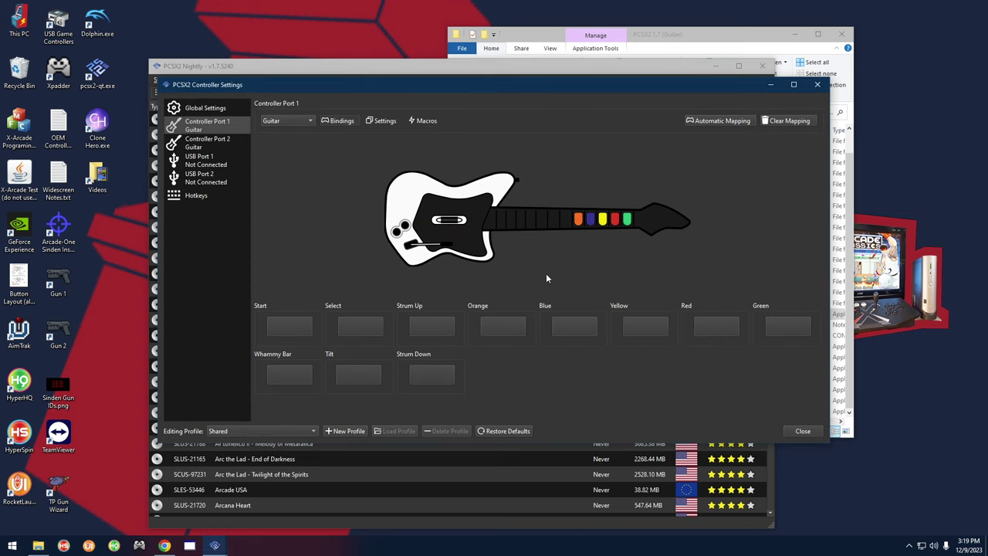
Bind Start, Select, Strum Up and Strum Down on Controller Port 1 to the matching controls of the guitar
left_click(288, 328)
left_click(349, 324)
left_click(432, 329)
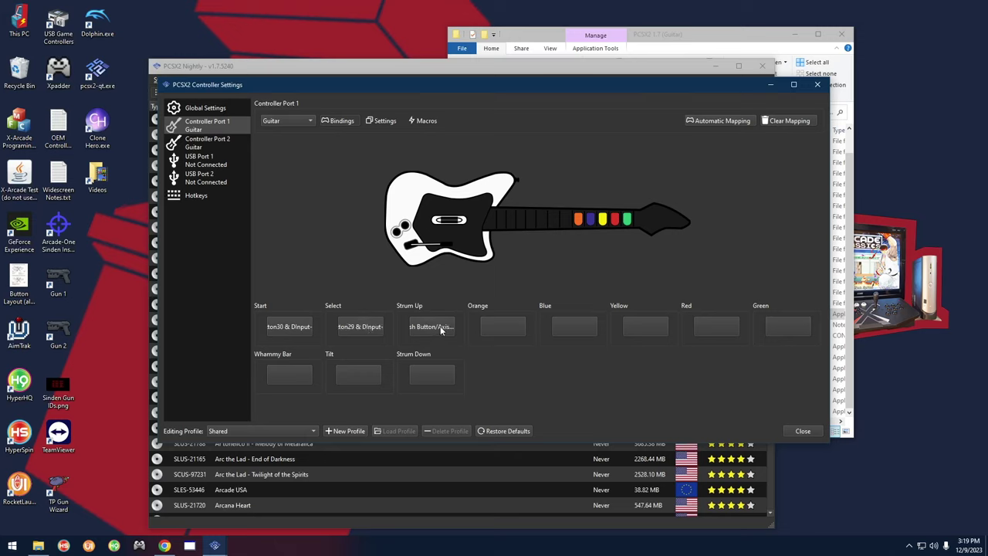
left_click(423, 376)
Bind the Orange, Blue, Yellow, Red and Green frets plus Whammy Bar and Tilt on Controller Port 1 to the guitar
left_click(506, 334)
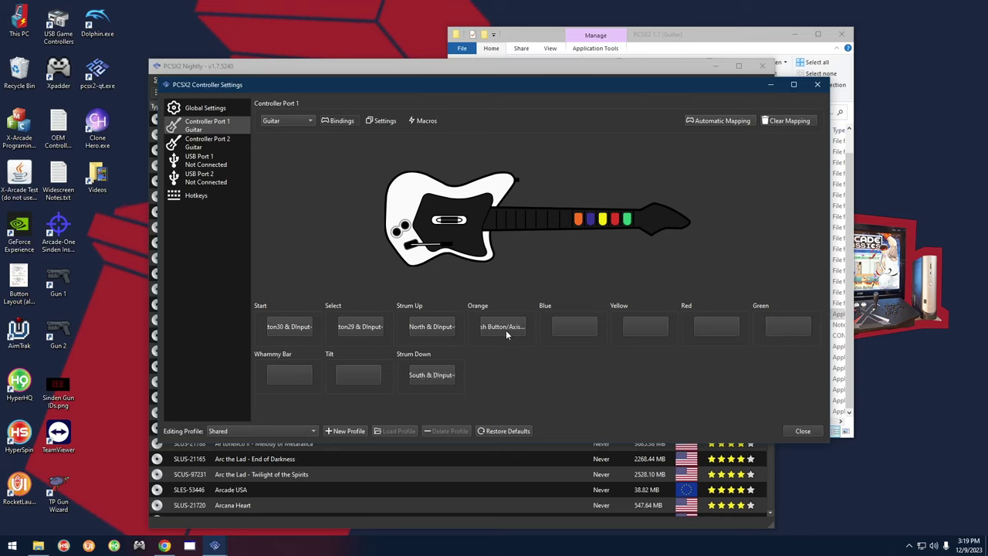
left_click(551, 335)
left_click(701, 330)
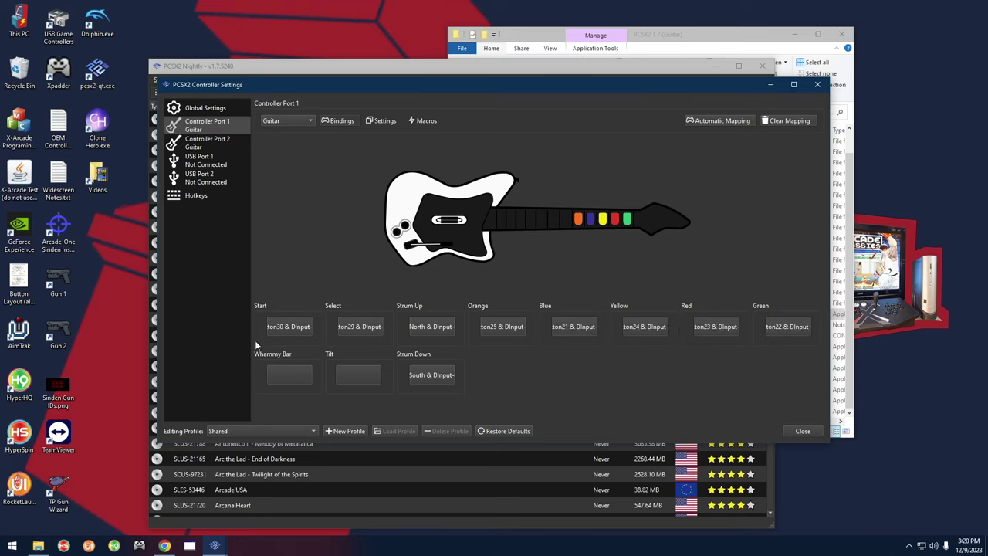
left_click(286, 375)
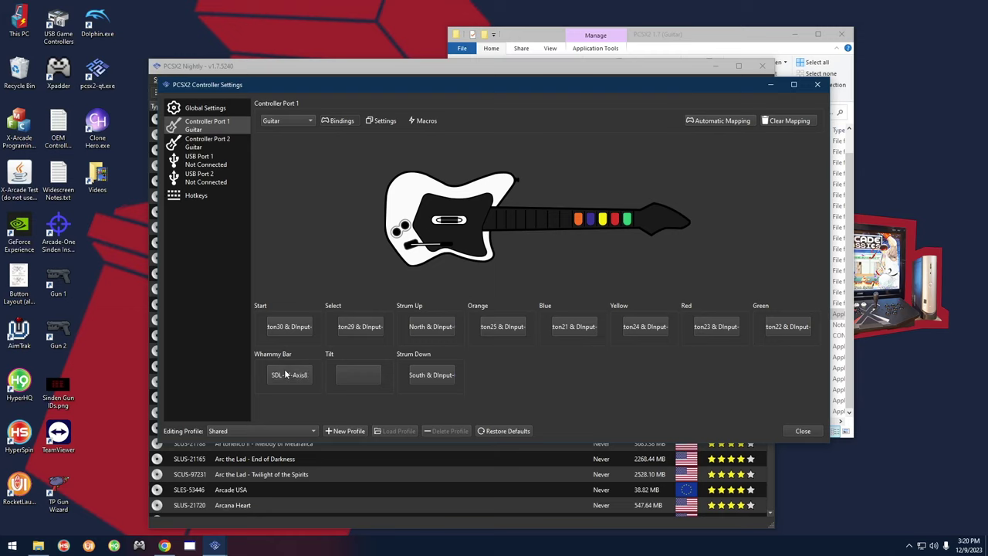
left_click(367, 375)
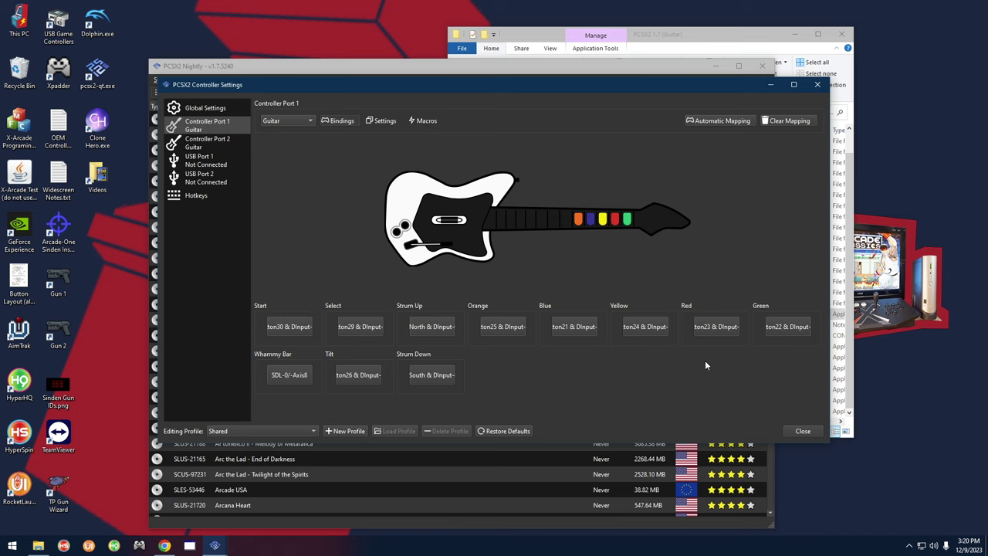
Check the guitar mapping of Controller Port 2, and close the controller settings and PCSX2
left_click(224, 146)
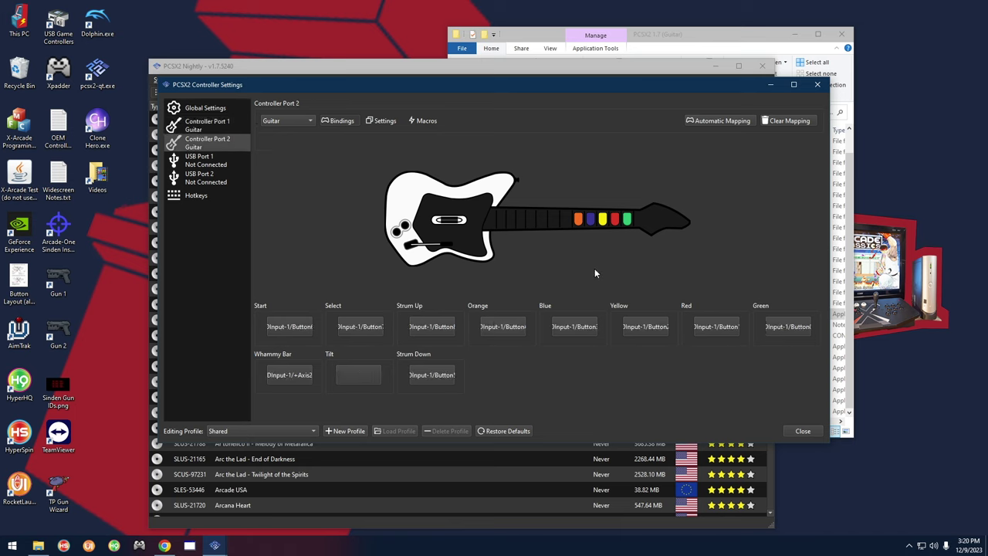
left_click(805, 431)
left_click(761, 68)
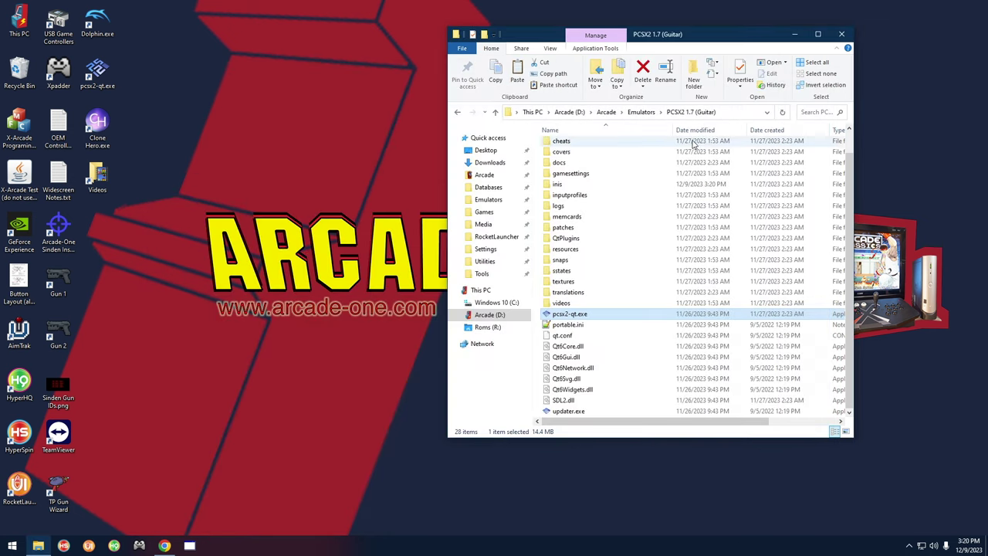
Open the Dolphin (Wii)(Guitar) folder inside the Emulators folder and launch Dolphin.exe
left_click(641, 112)
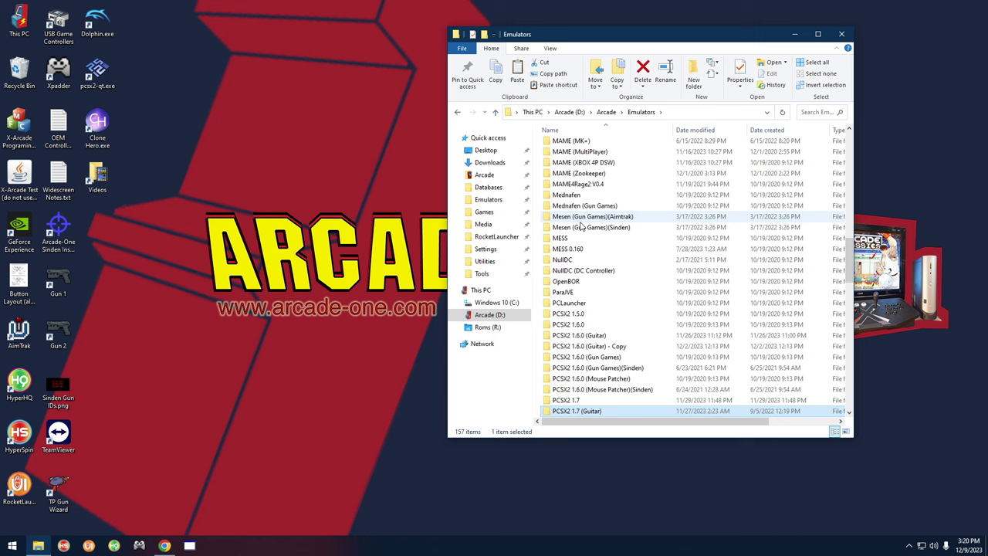
type("dolphin")
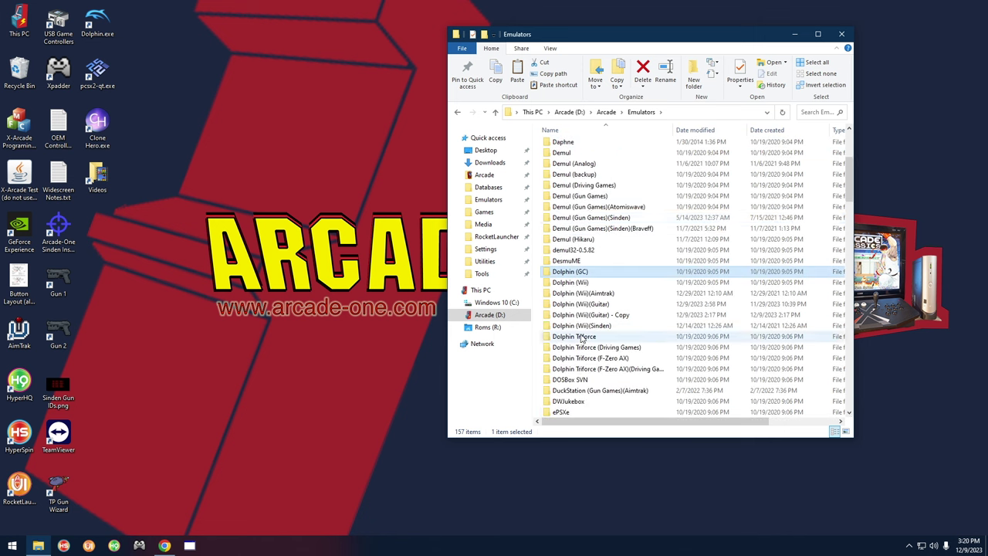
left_click(594, 307)
double_click(594, 307)
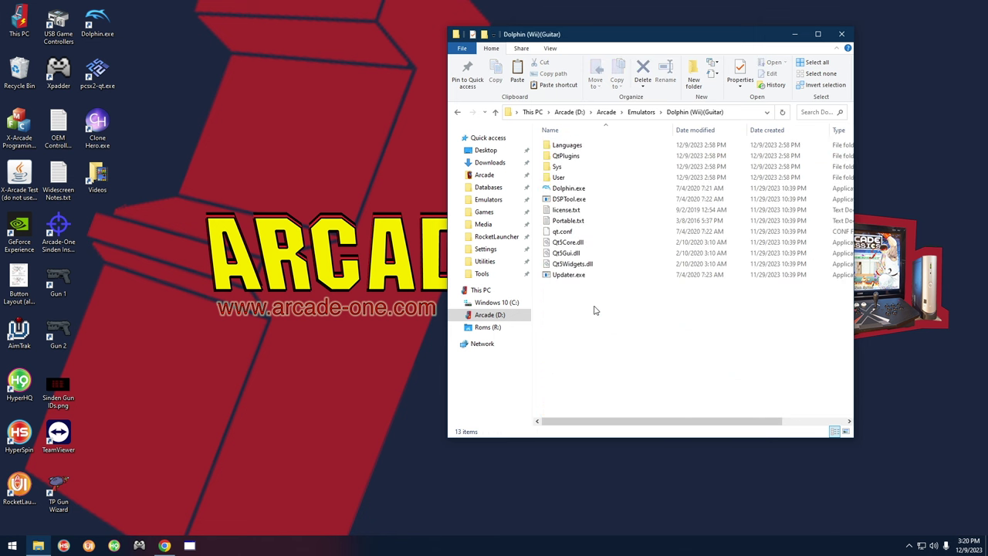
left_click(554, 193)
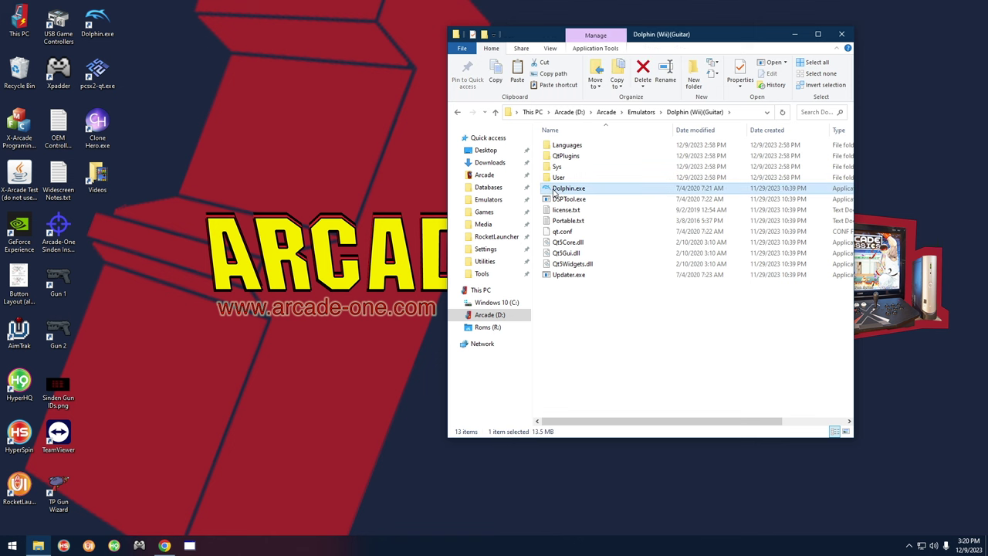
double_click(554, 193)
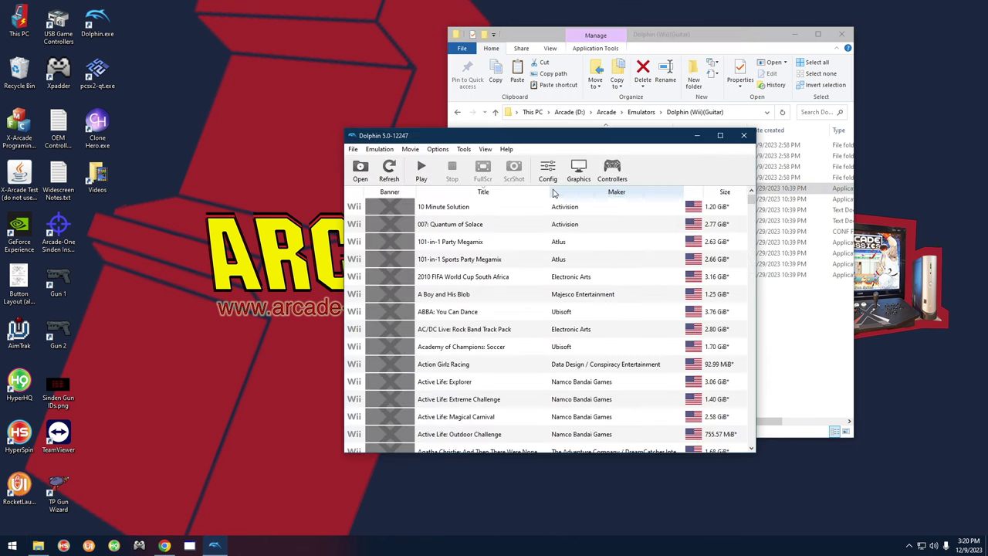
Open the configuration of Wii Remote 1 and set its device to DInput/0/Harmonix Guitar for PlayStation®3
left_click(615, 171)
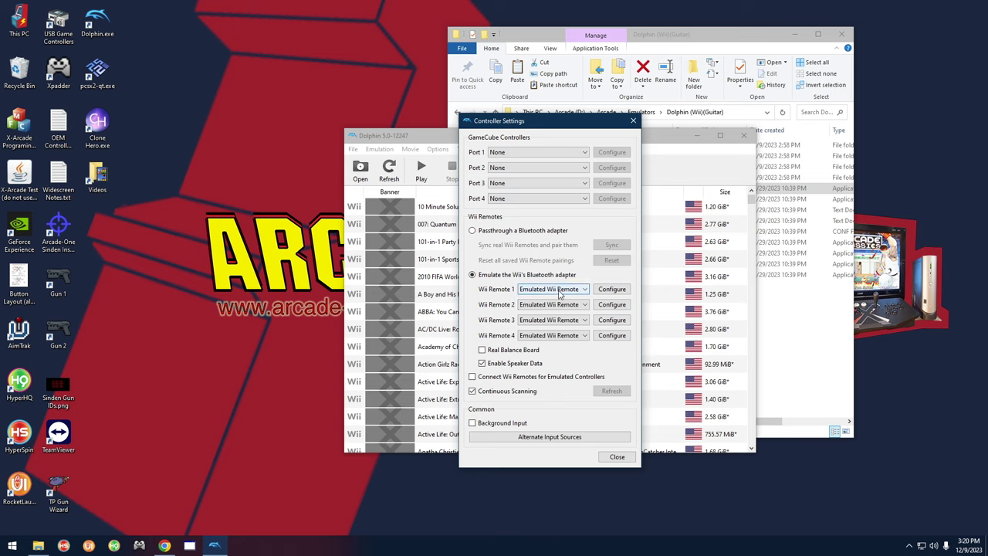
left_click(612, 290)
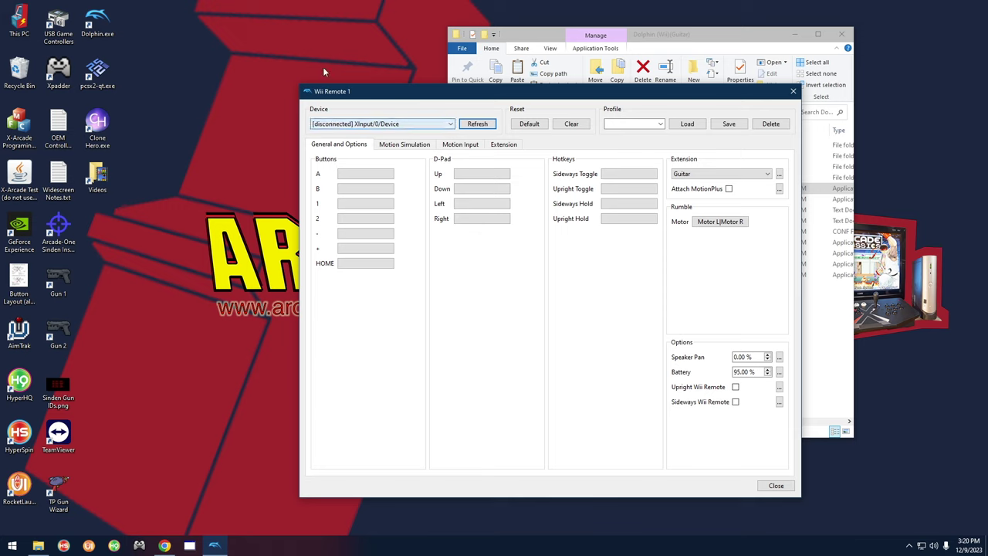
left_click(370, 125)
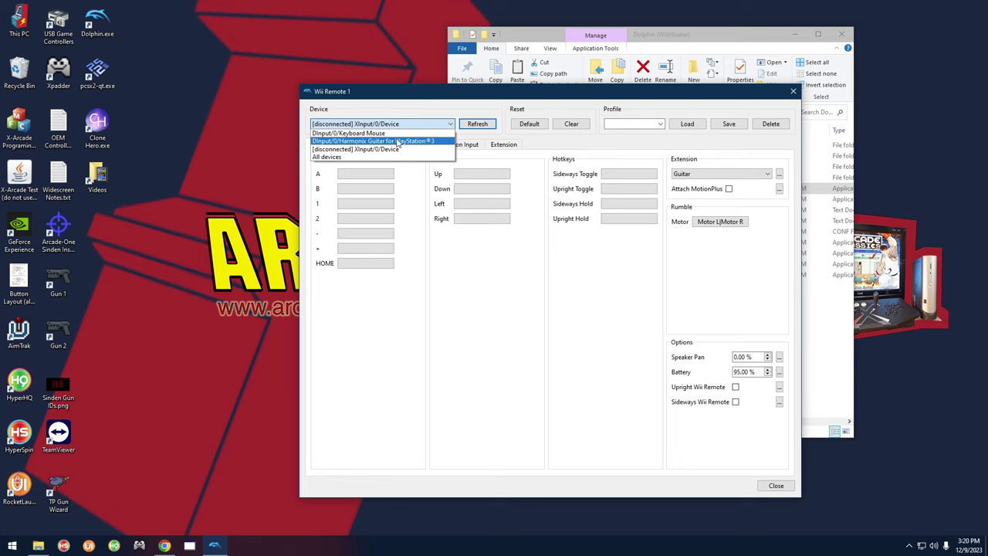
left_click(357, 141)
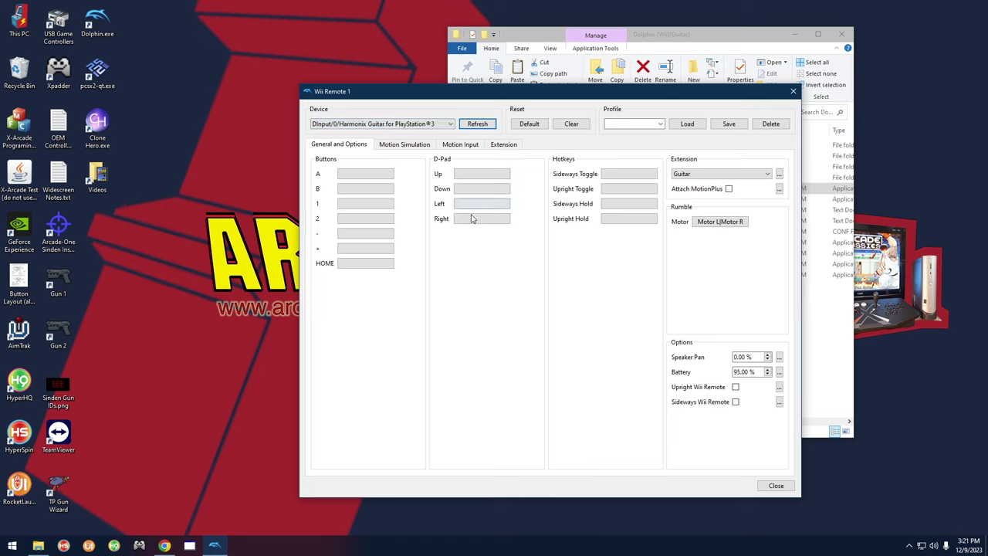
left_click(362, 174)
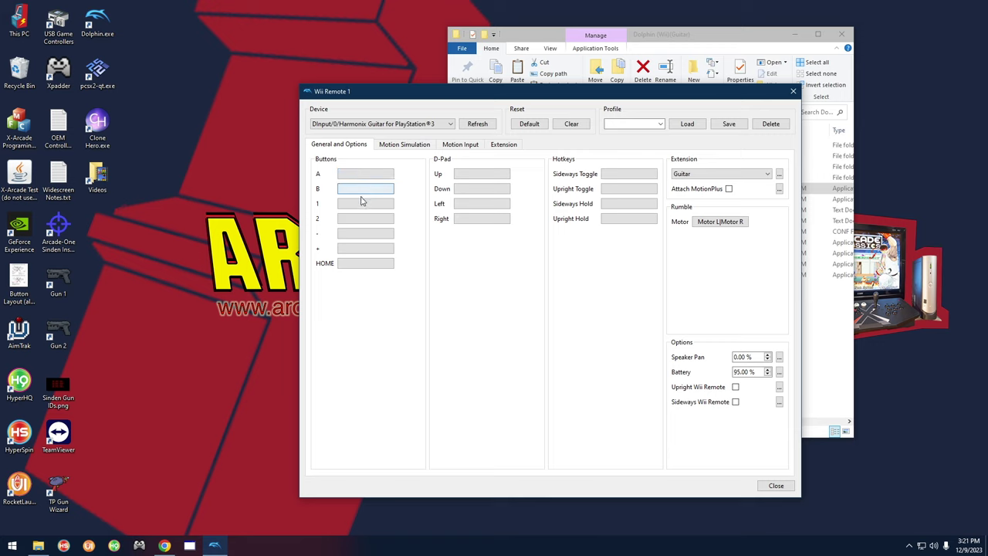
left_click(362, 204)
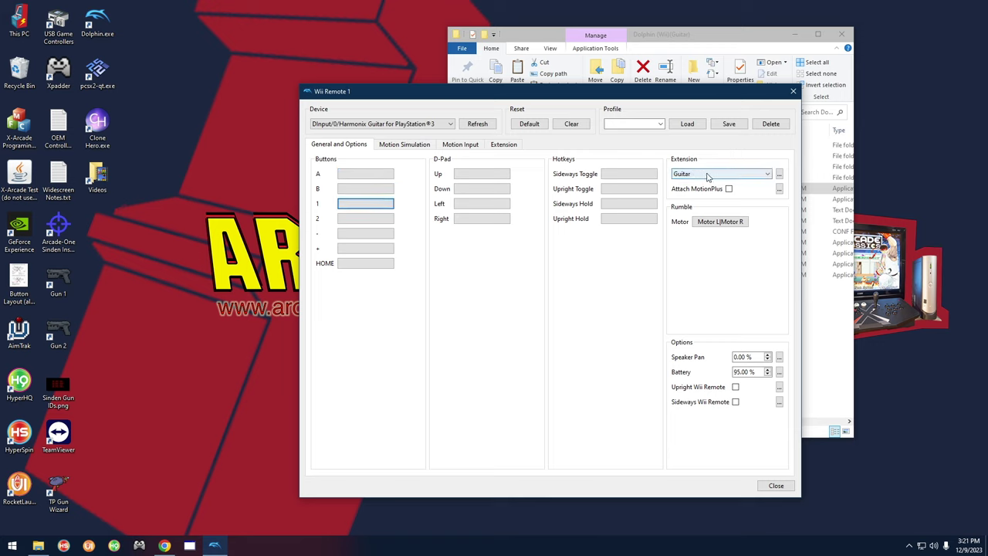
Bind the guitar extension's Strum Up to Hat 0 N and Strum Down to Hat 0 S
left_click(504, 146)
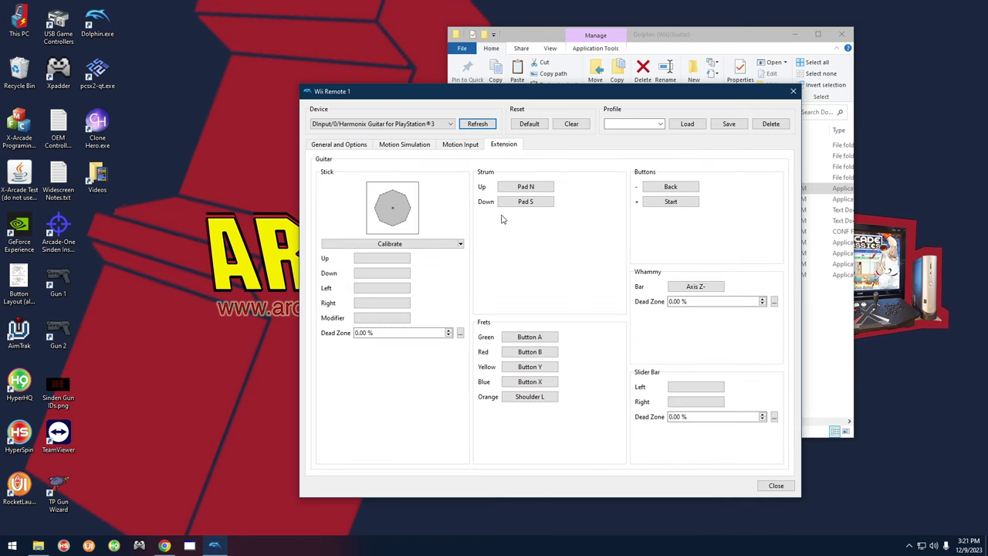
left_click(379, 258)
left_click(379, 274)
left_click(379, 290)
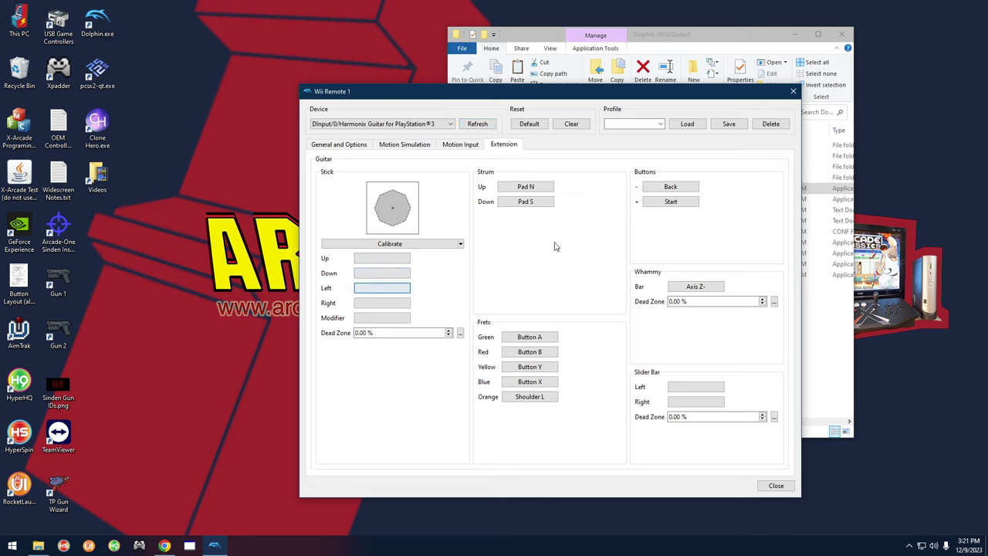
left_click(521, 188)
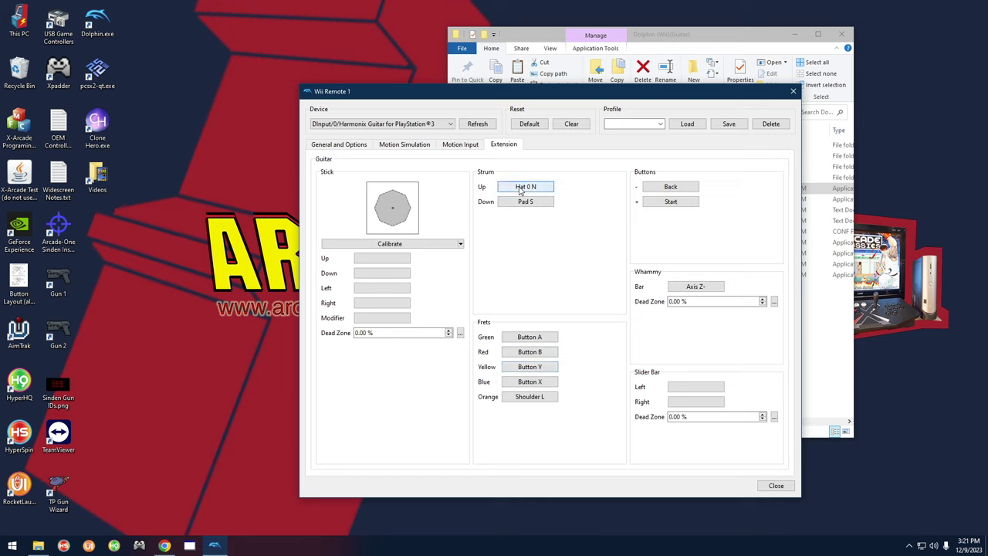
left_click(527, 207)
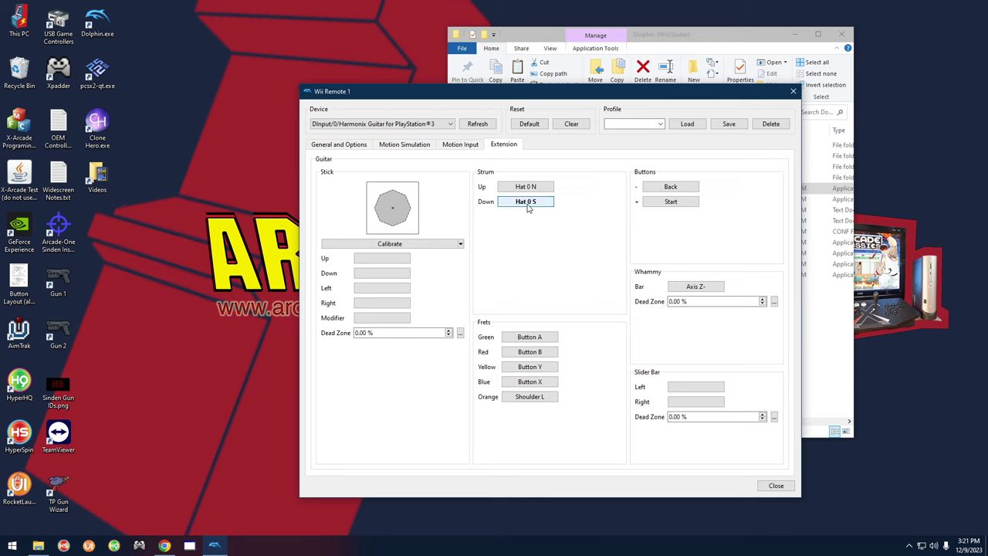
Bind the frets: Green to Button 0, Red to Button 2, Yellow to Button 3, Blue to Button 0 and Orange to Button 4
left_click(521, 340)
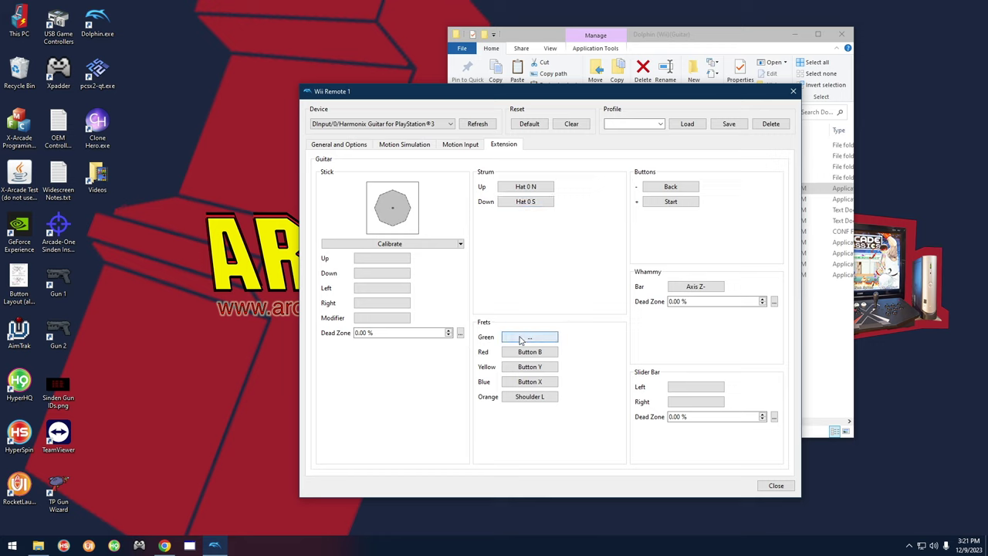
left_click(529, 352)
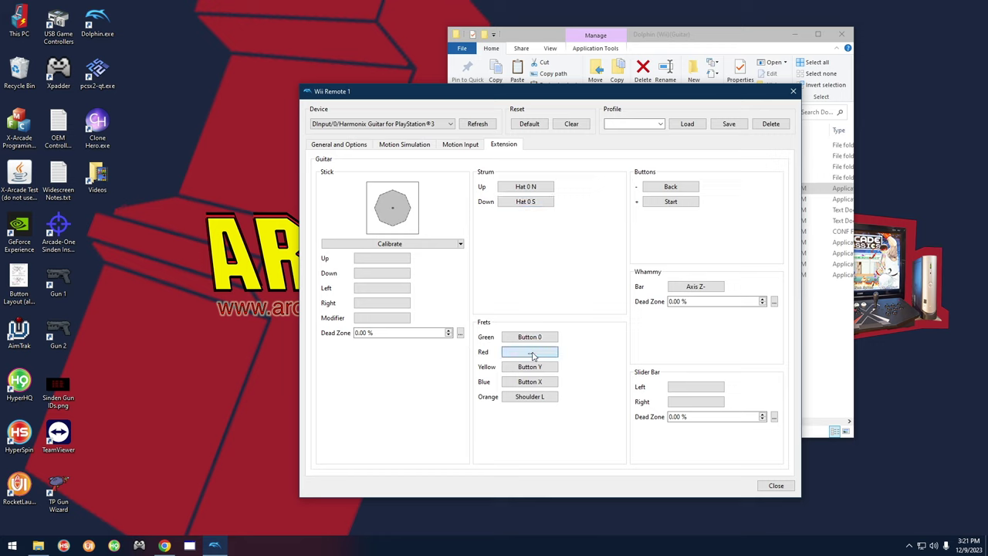
left_click(532, 366)
left_click(533, 381)
left_click(532, 397)
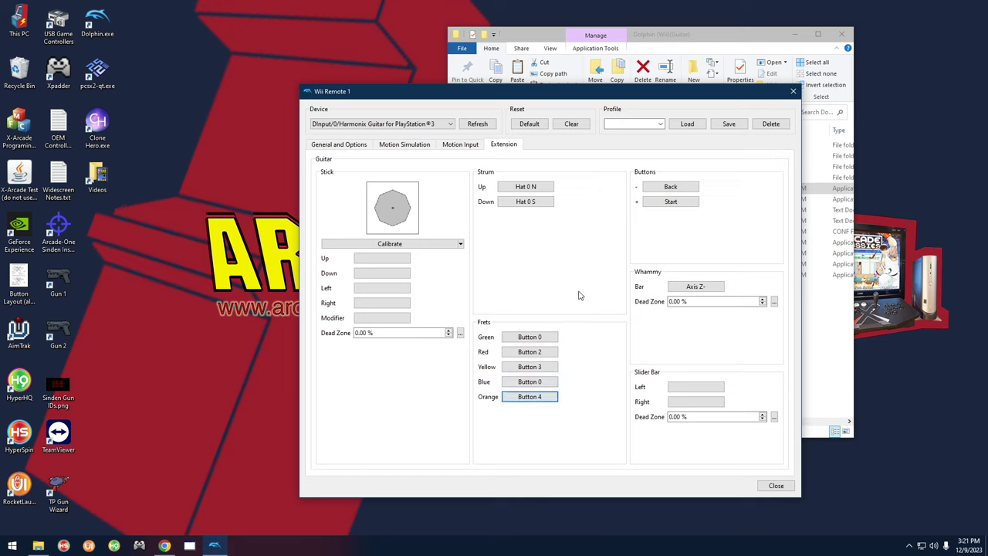
Bind the guitar extension's - to Button 8, + to Button 9 and the Whammy Bar to Axis Z-
left_click(654, 188)
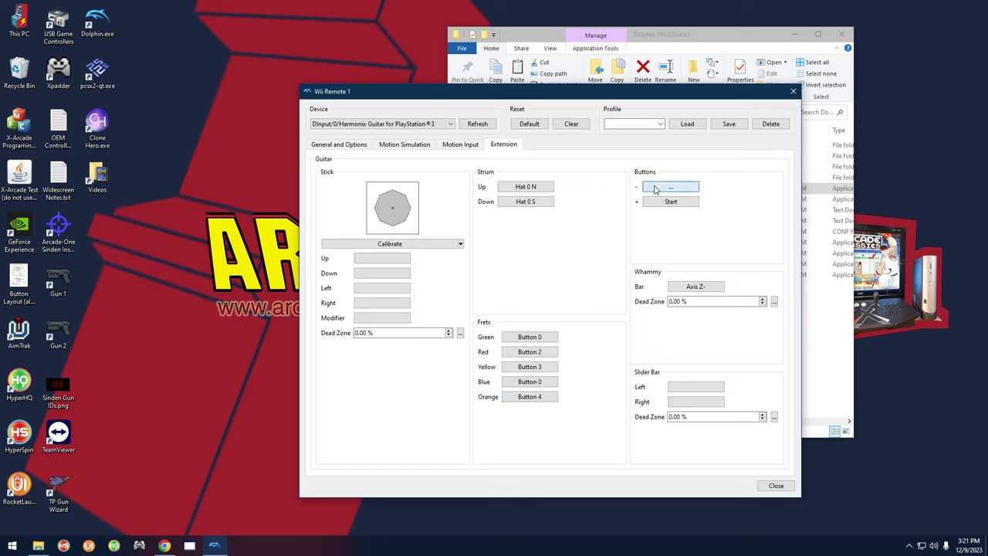
left_click(654, 203)
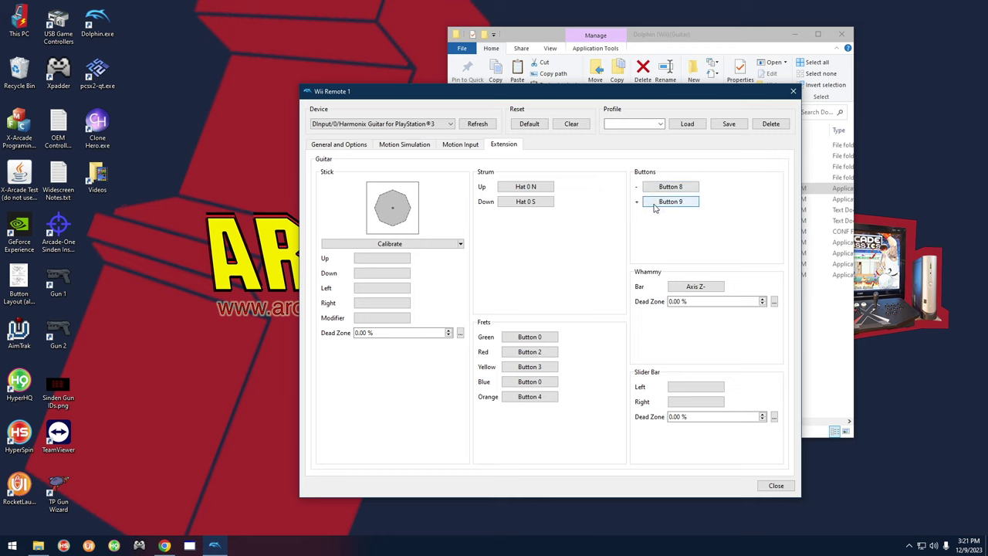
left_click(691, 286)
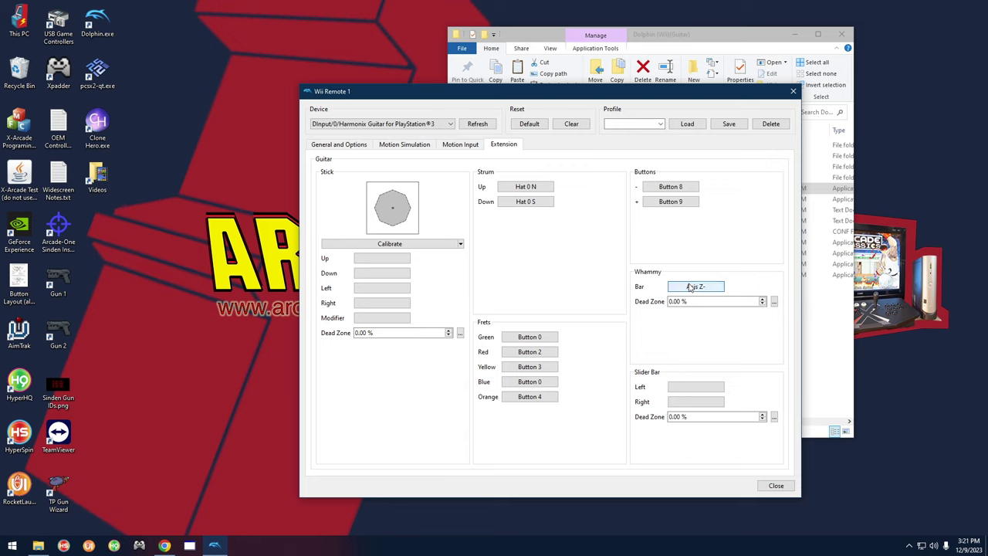
Bind Swing Up in the Wii Remote's motion simulation to Button 5 by tilting the guitar
left_click(406, 150)
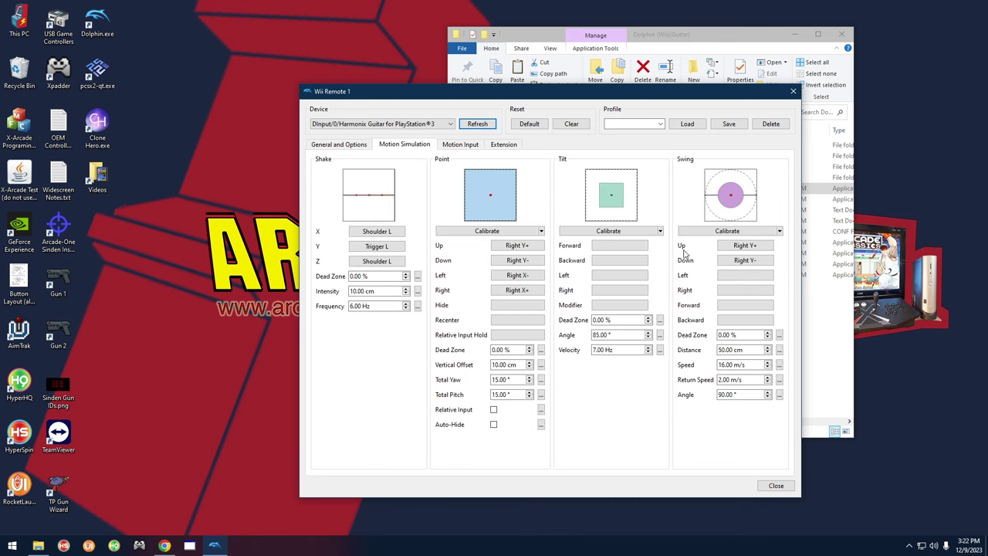
left_click(736, 246)
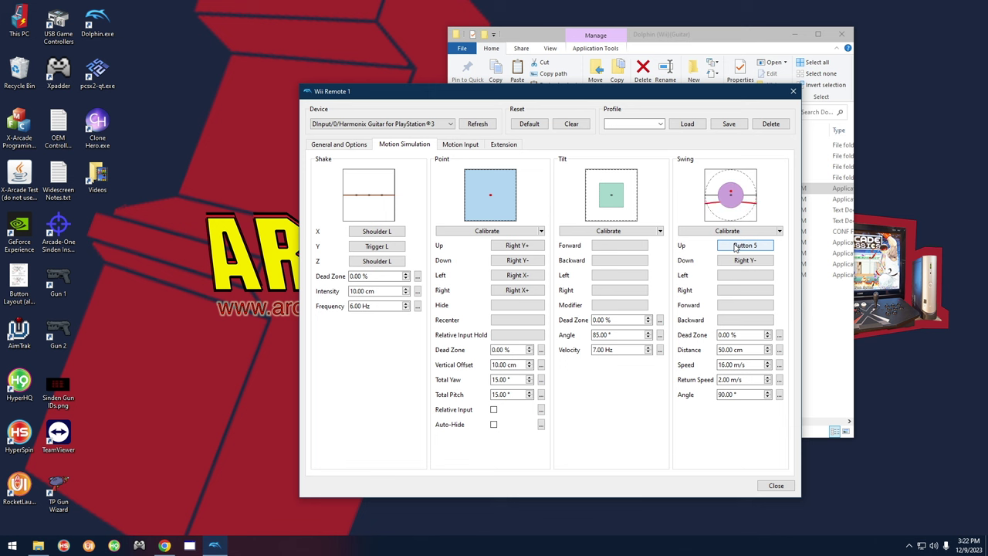
Close the Wii Remote 1 configuration, the controller settings and Dolphin
left_click(775, 485)
left_click(610, 457)
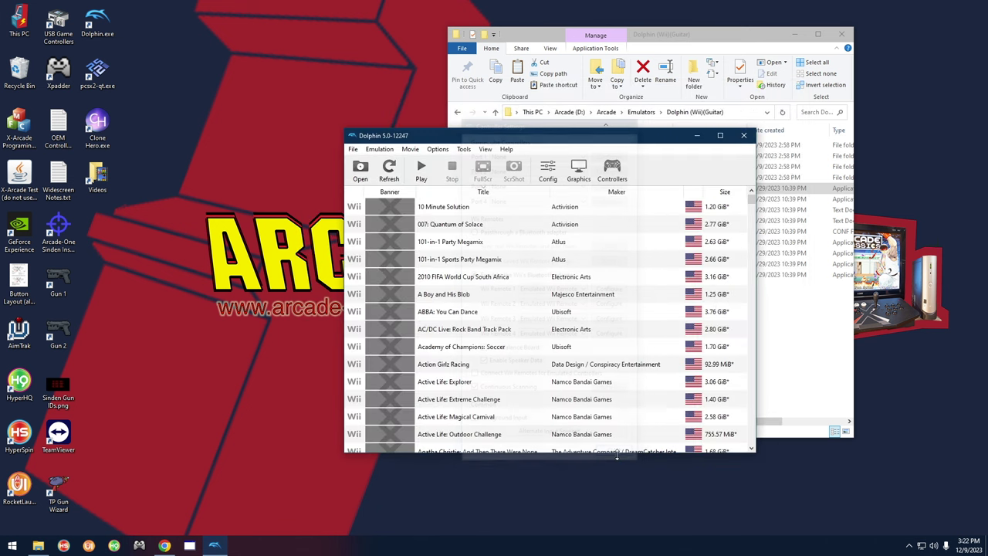
left_click(745, 139)
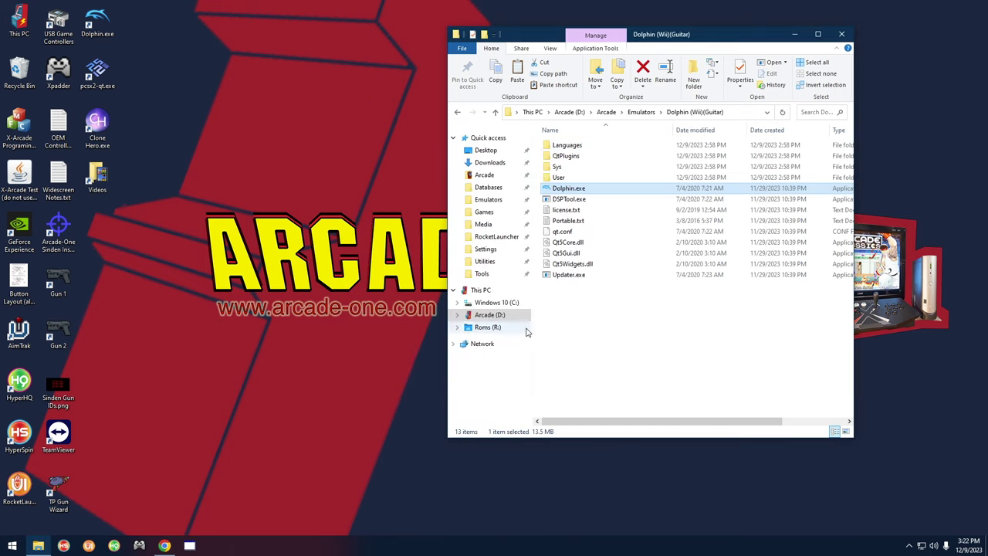
Launch Clone Hero.exe from the Clone Hero folder on the Roms (R:) drive
left_click(495, 331)
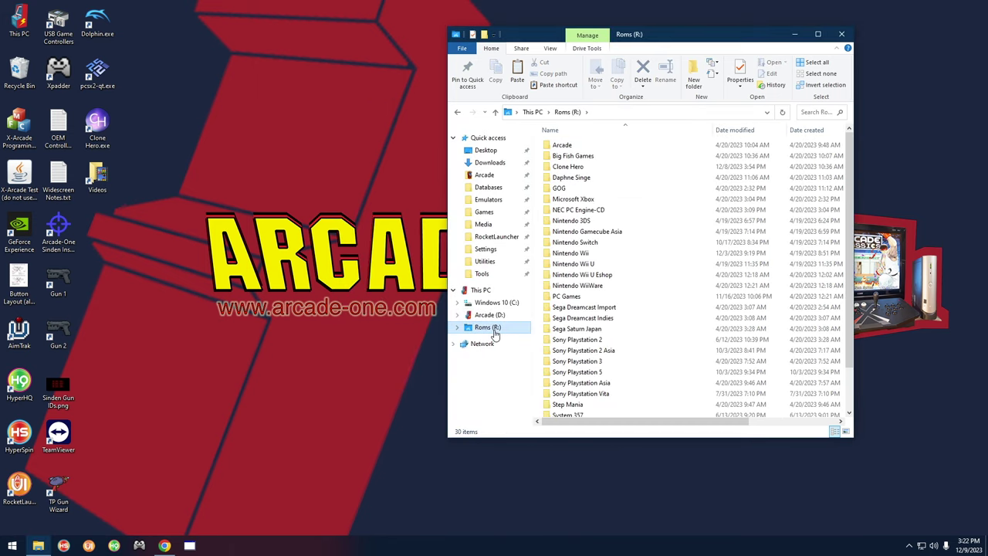
double_click(575, 166)
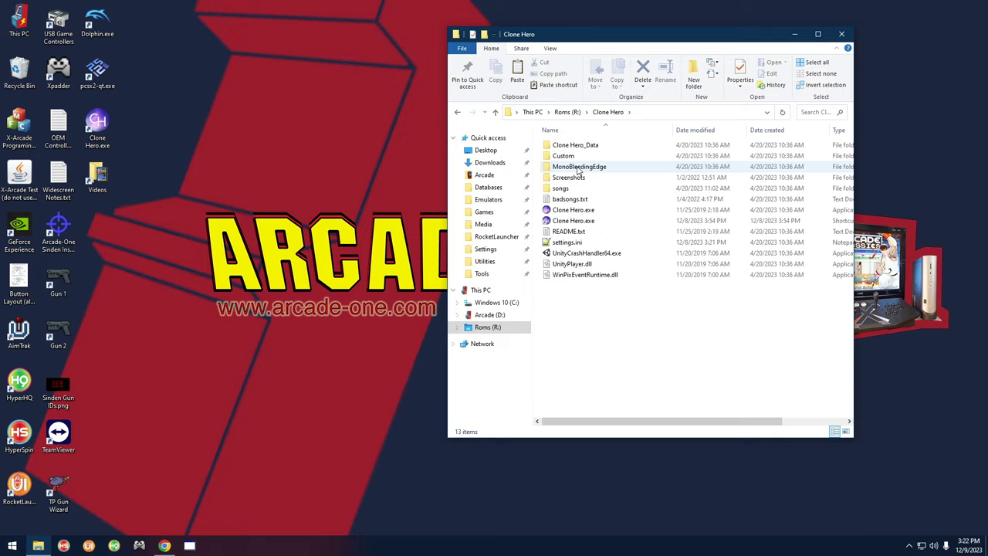
left_click(578, 215)
double_click(581, 213)
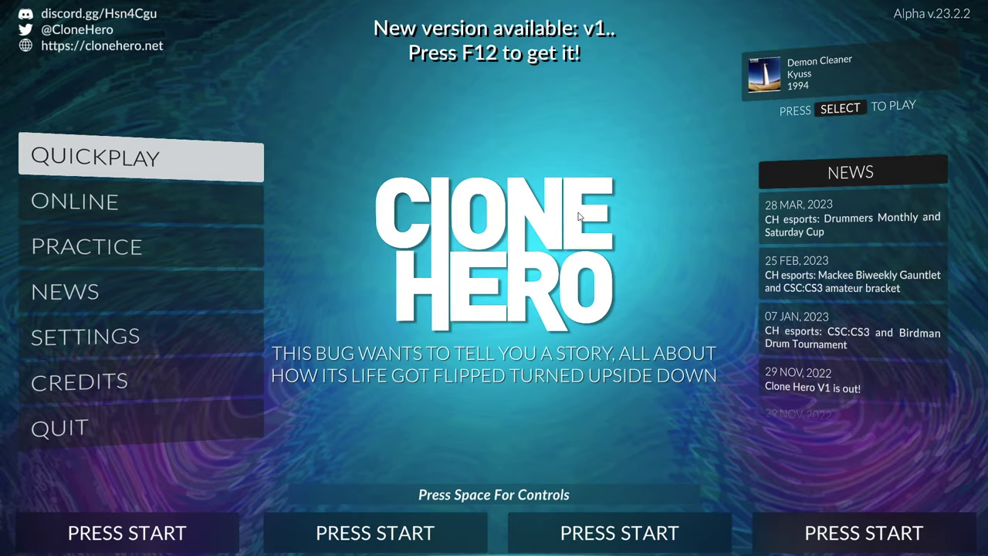
Join as the first player with the Guest profile and open the controls configuration
key("Return")
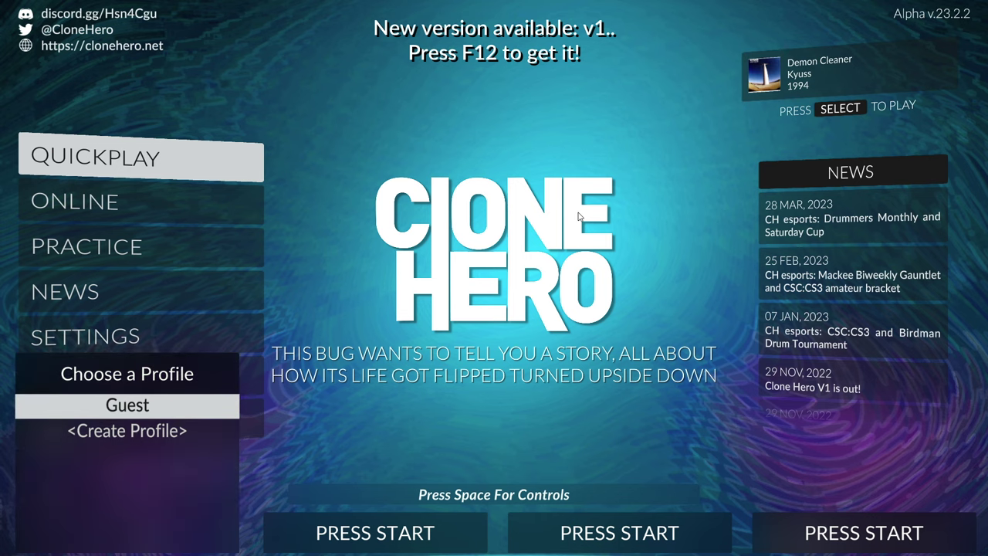
key("Return")
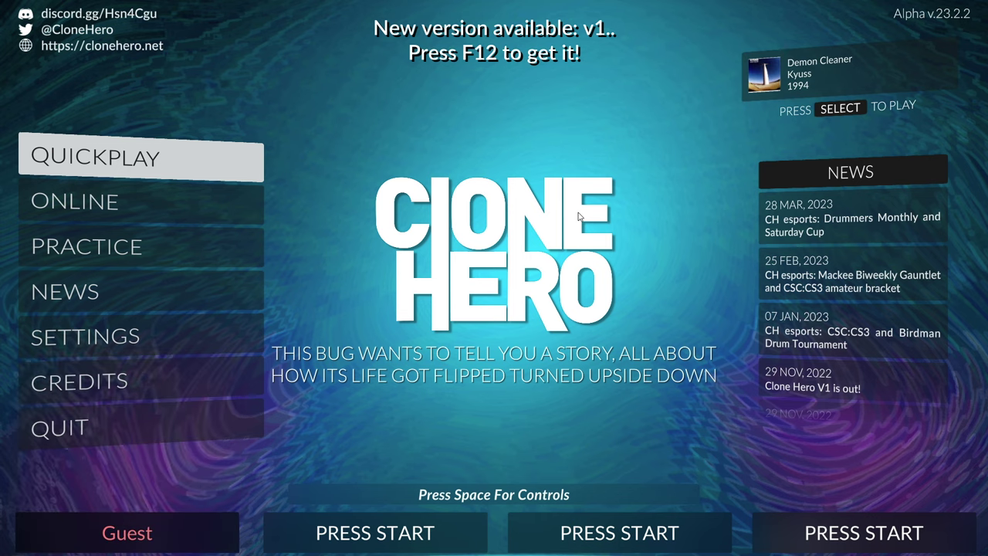
key("space")
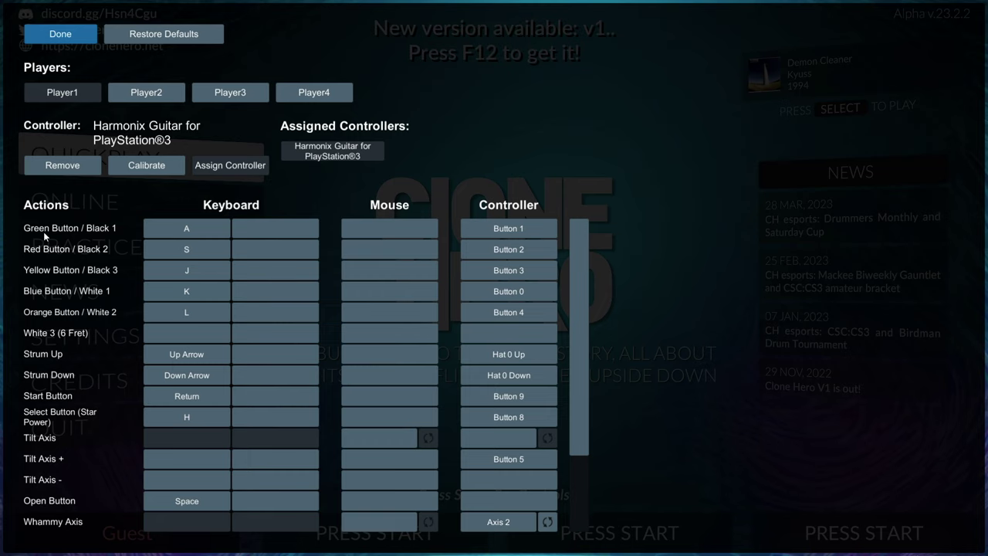
Rebind Player1's controller frets: Green to Button 1, Red to Button 2, Yellow to Button 3, Blue to Button 0 and Orange to Button 4
left_click(511, 226)
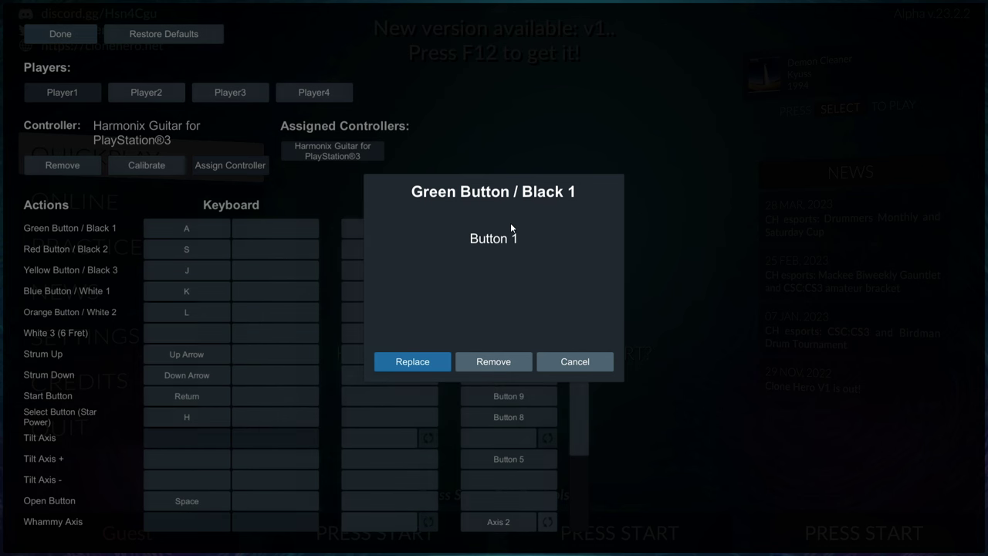
left_click(425, 361)
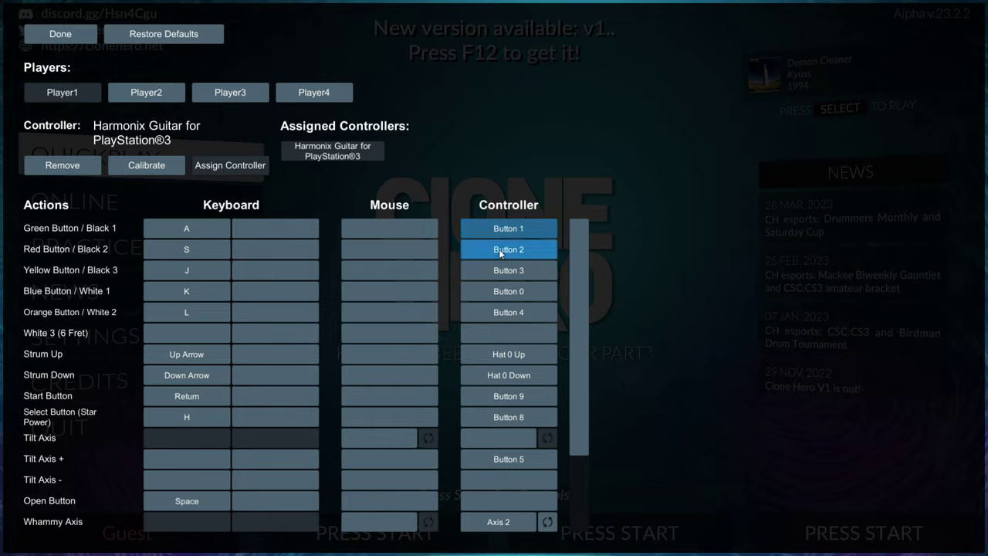
left_click(499, 249)
left_click(437, 359)
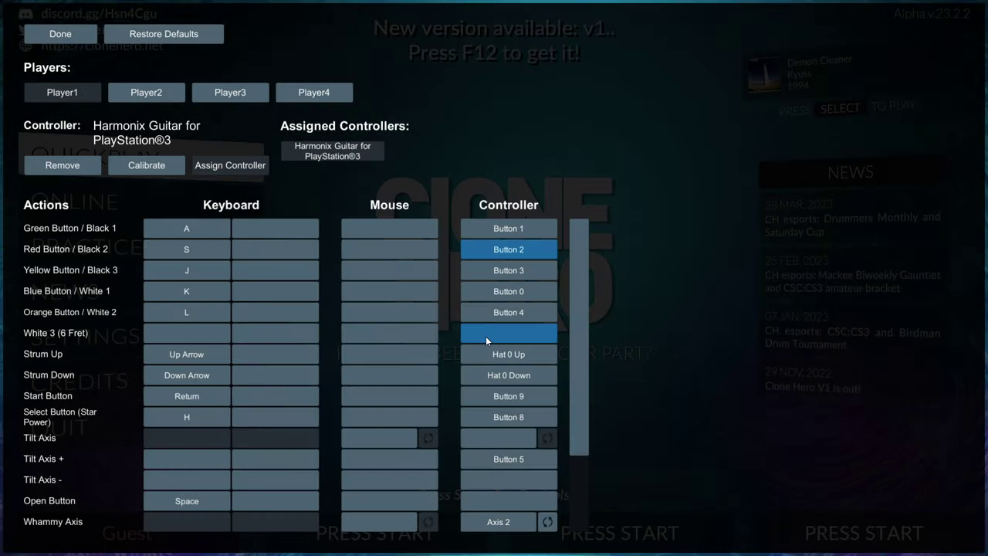
left_click(512, 269)
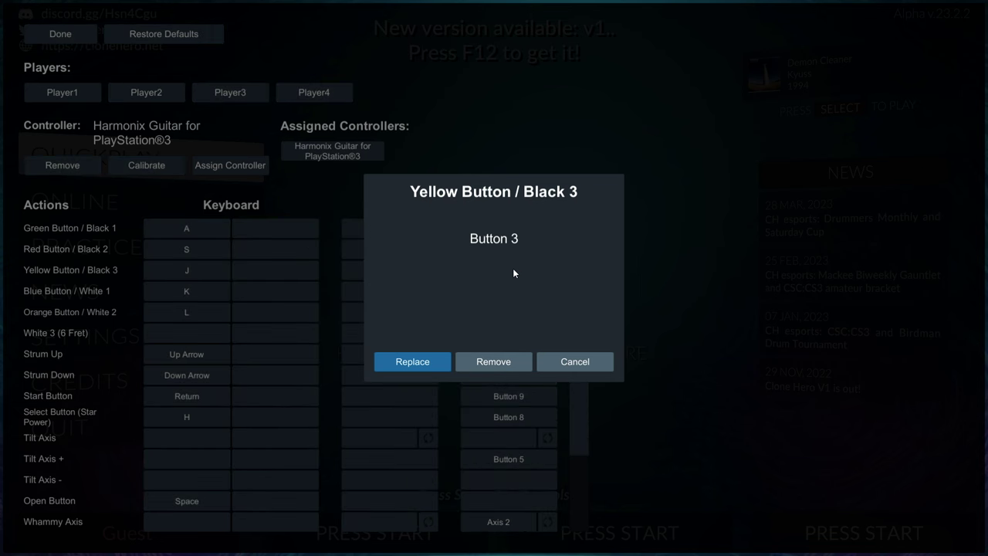
left_click(444, 366)
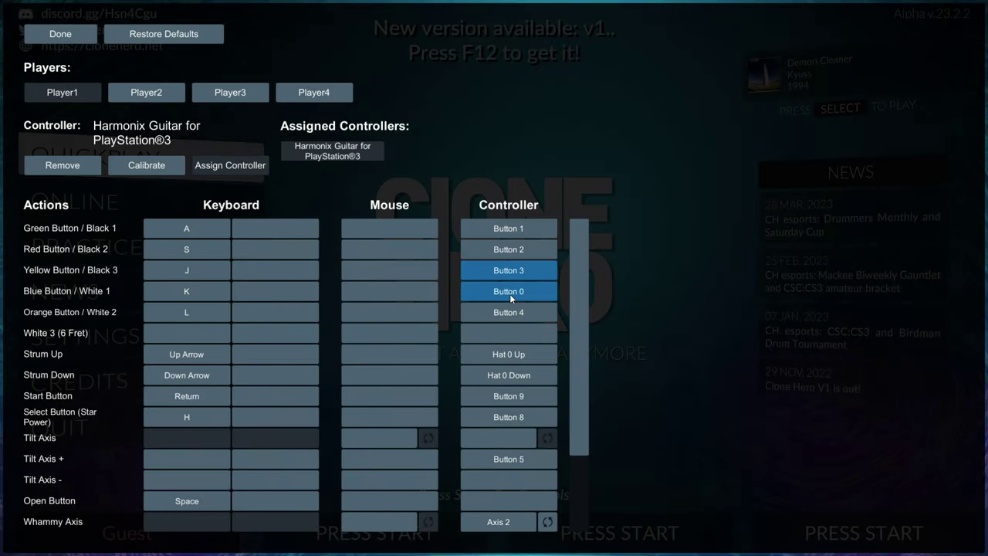
left_click(509, 293)
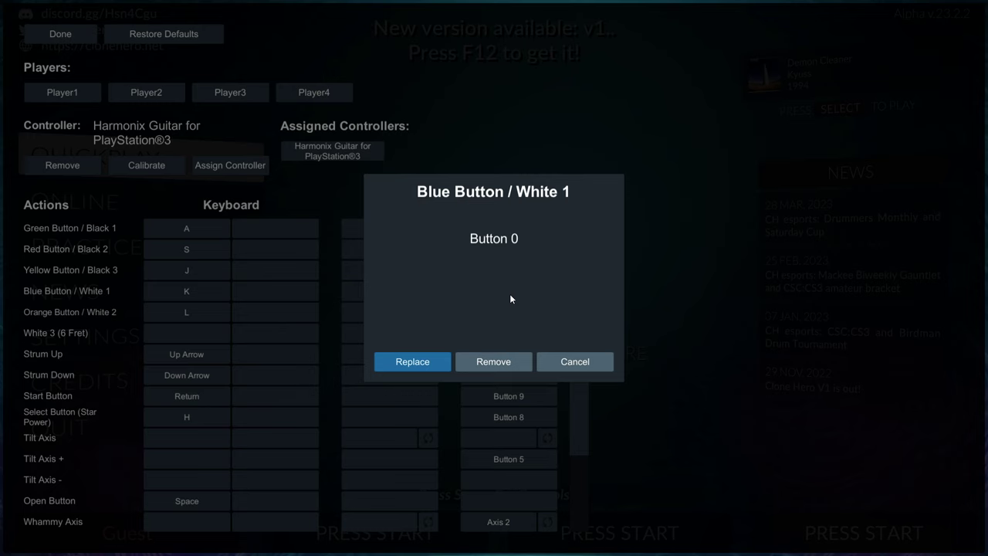
left_click(441, 361)
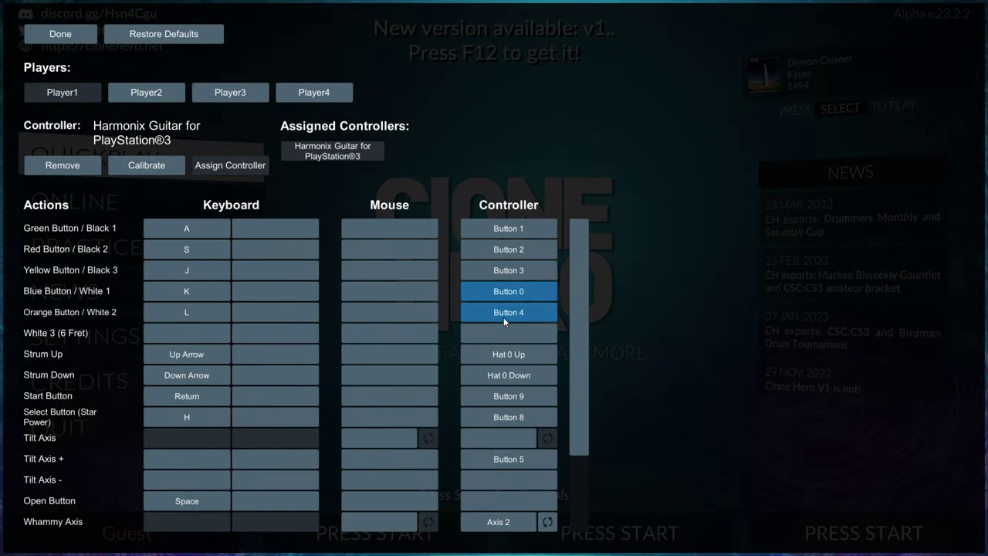
left_click(504, 317)
left_click(421, 362)
Rebind the controller's Strum Up to Hat 0 Up and Strum Down to Hat 0 Down
left_click(494, 355)
left_click(428, 363)
left_click(498, 375)
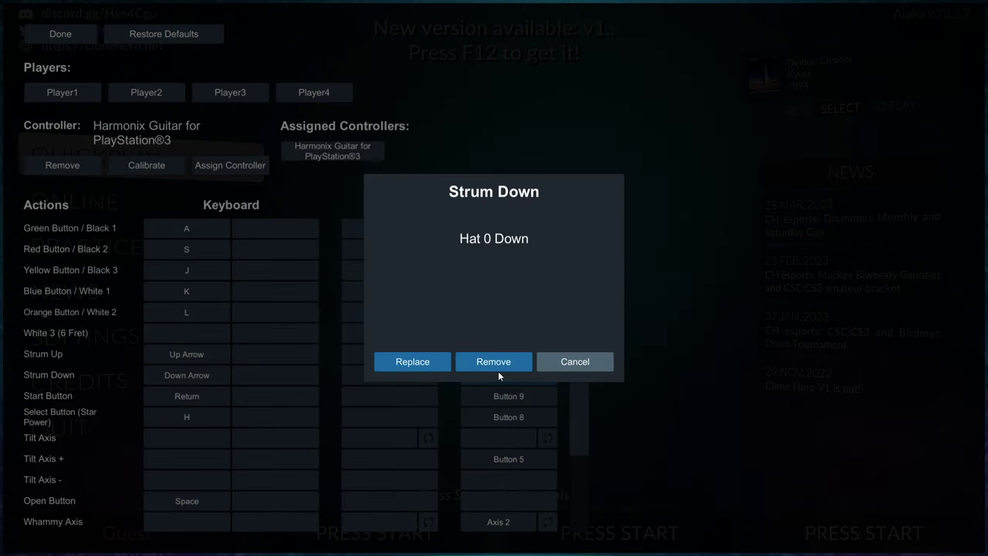
left_click(430, 363)
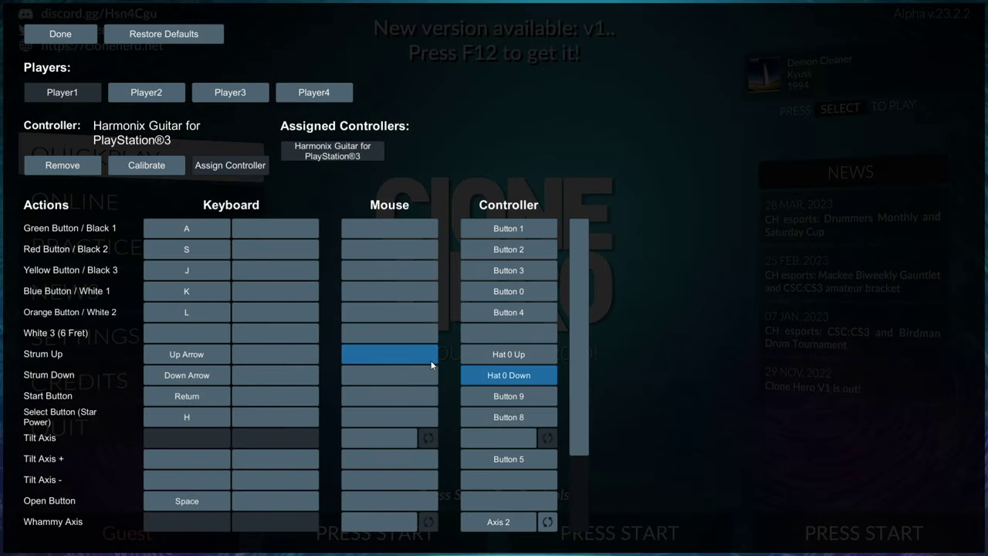
Rebind the controller's Start Button to Button 9 and Select Button (Star Power) to Button 8
left_click(496, 394)
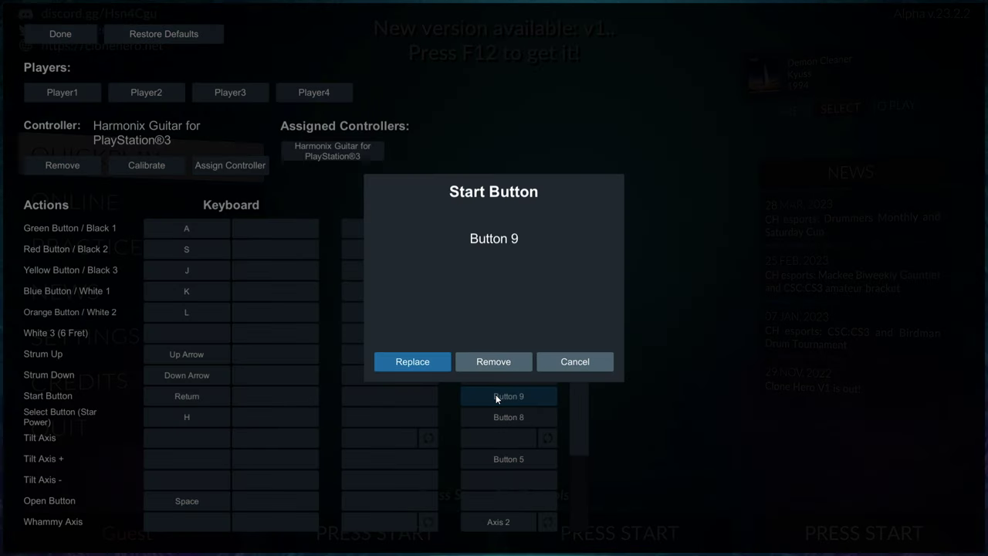
left_click(432, 362)
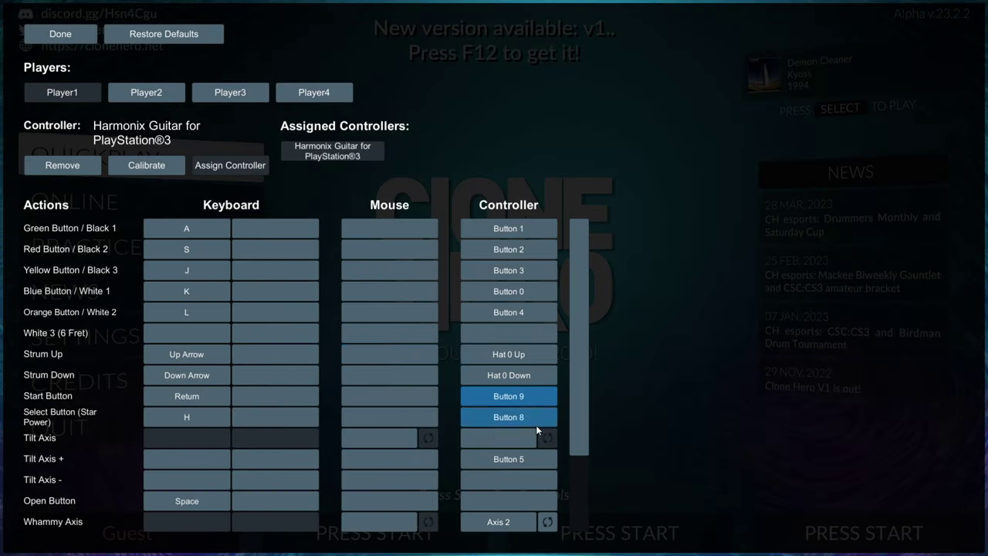
left_click(499, 416)
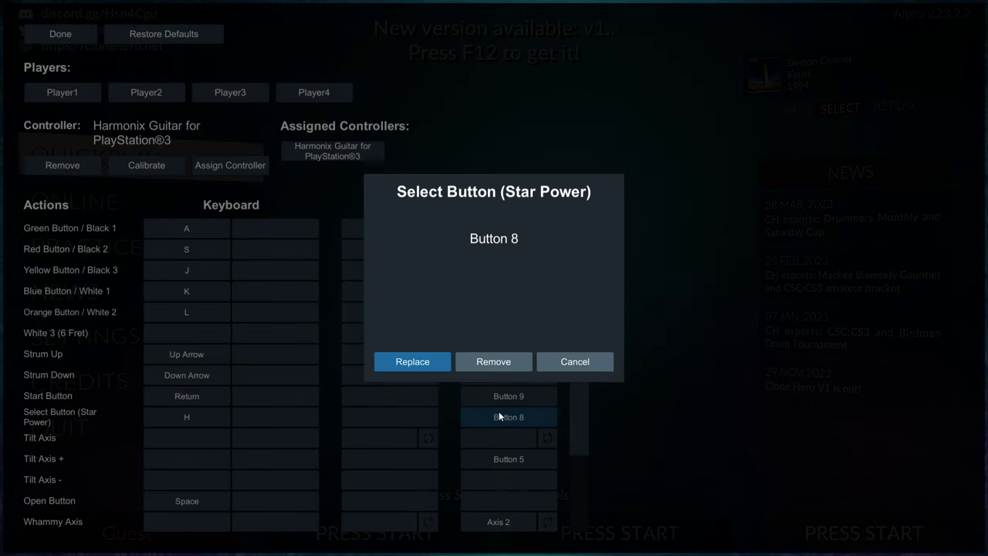
left_click(427, 372)
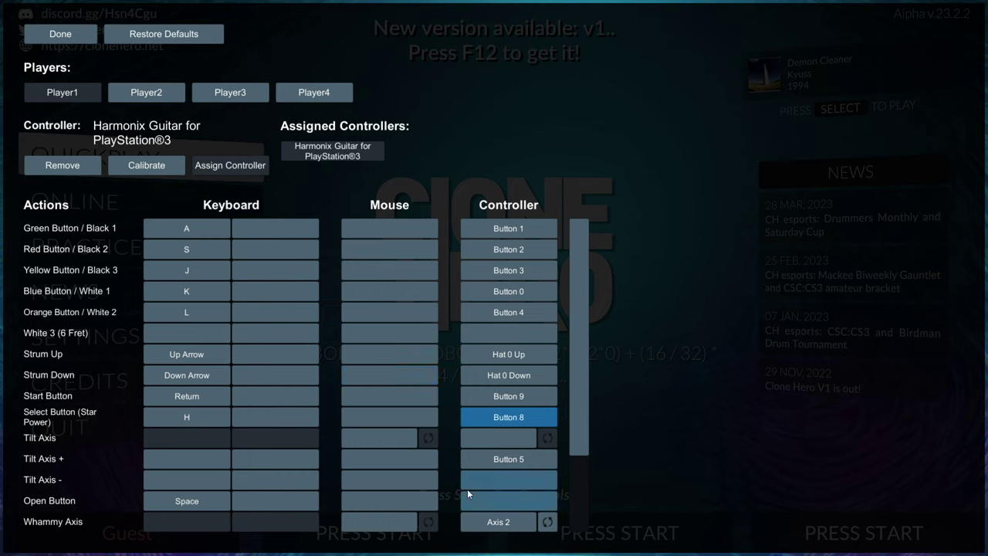
left_click(502, 421)
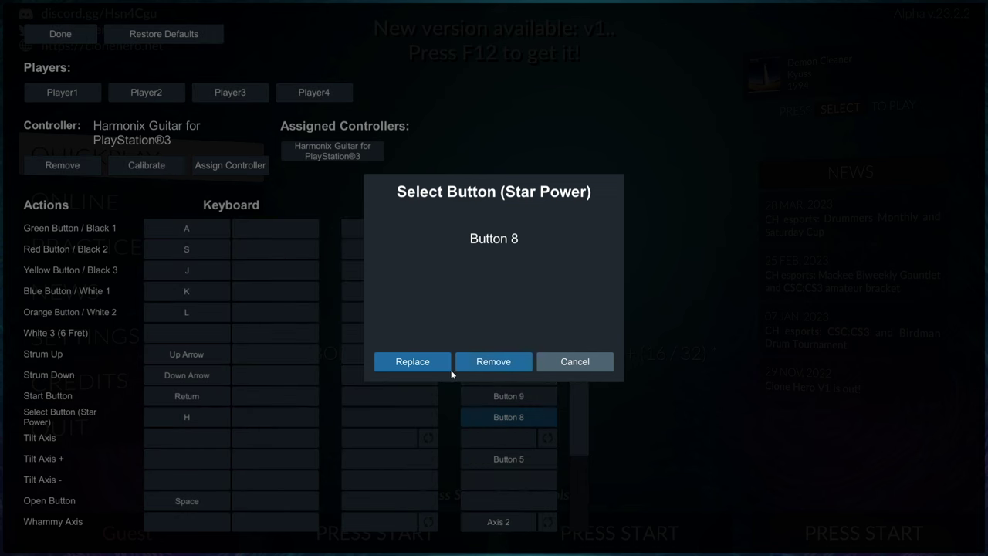
left_click(444, 363)
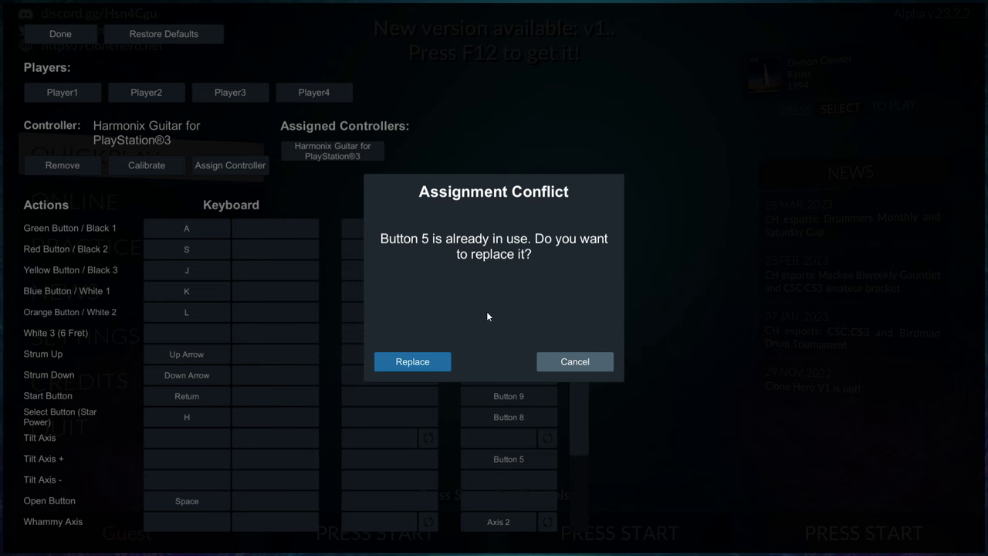
left_click(569, 360)
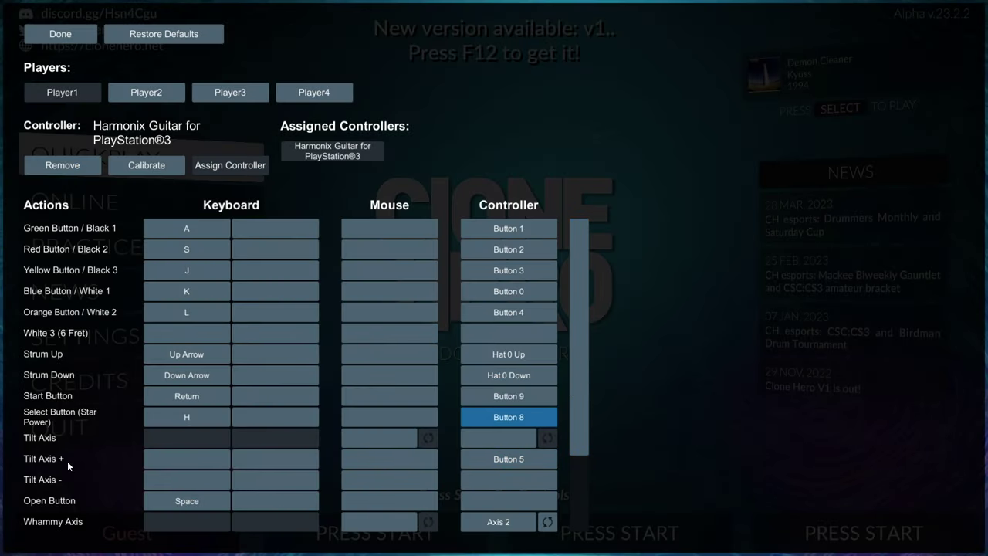
left_click(492, 417)
Rebind the controller's Tilt Axis + to Button 5 and Whammy Axis to Axis 2, and finish the controls configuration
left_click(500, 462)
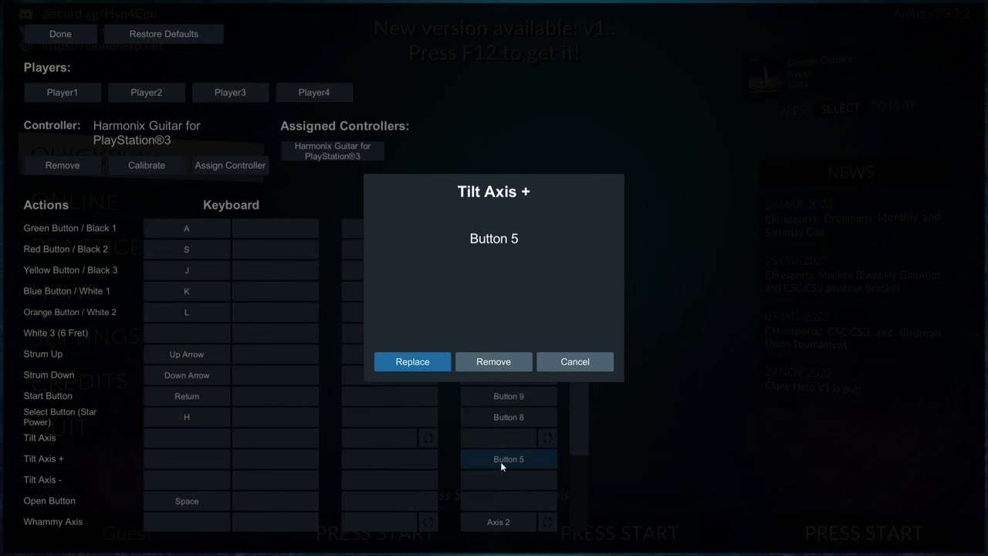
left_click(431, 363)
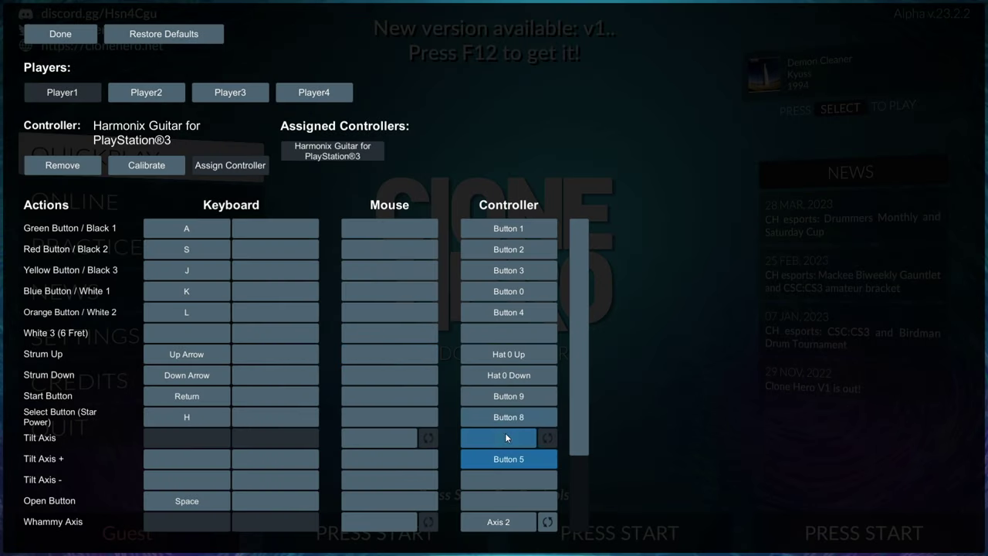
left_click_drag(576, 418, 525, 478)
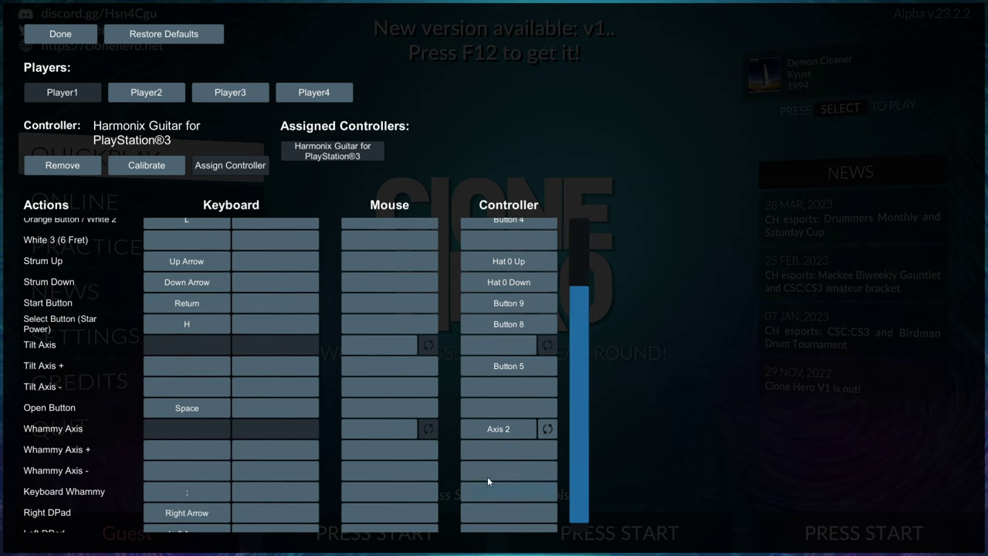
left_click(484, 431)
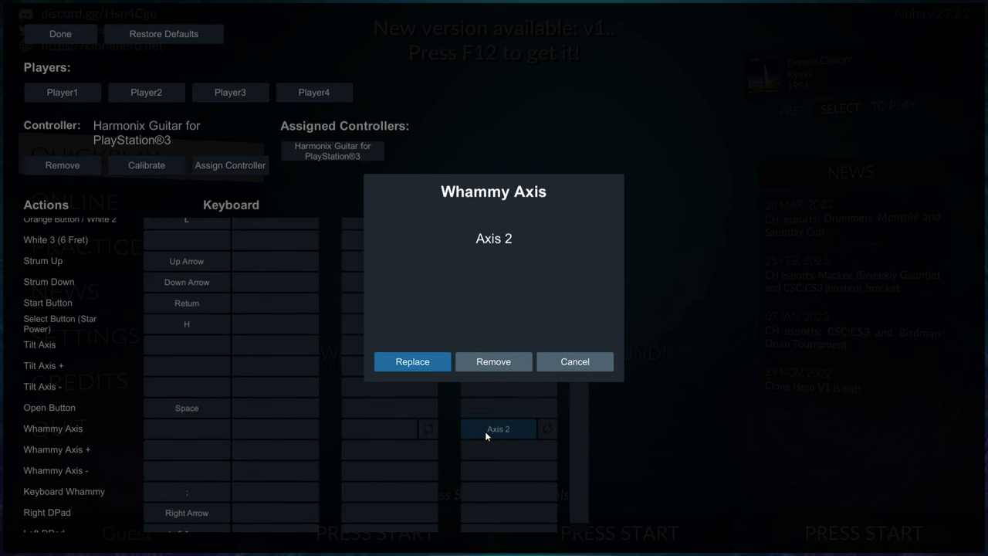
left_click(408, 361)
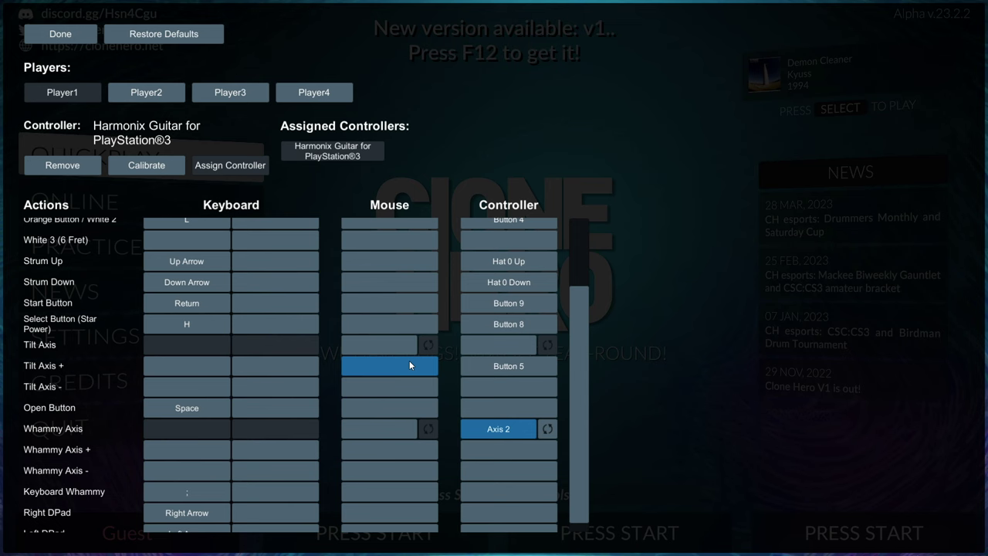
left_click_drag(581, 389, 583, 403)
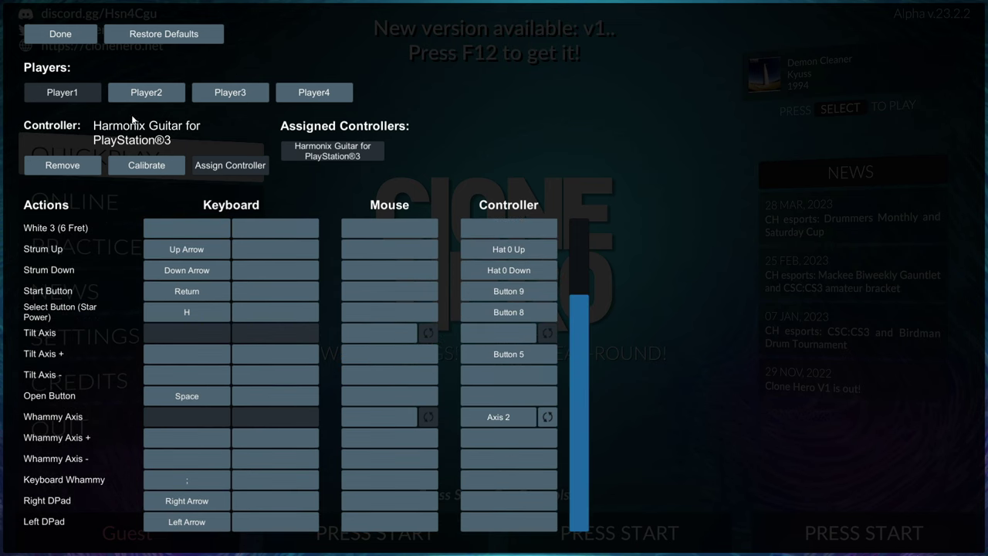
left_click(67, 37)
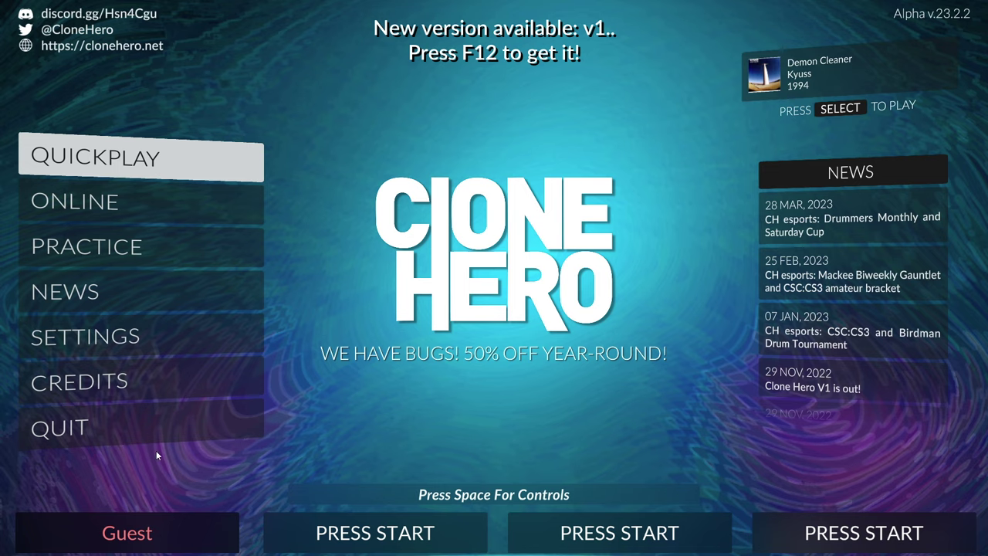
Quit Clone Hero from its main menu and return to the desktop
key("Down")
key("Down")
key("Down")
key("Down")
key("Down")
key("Down")
key("Return")
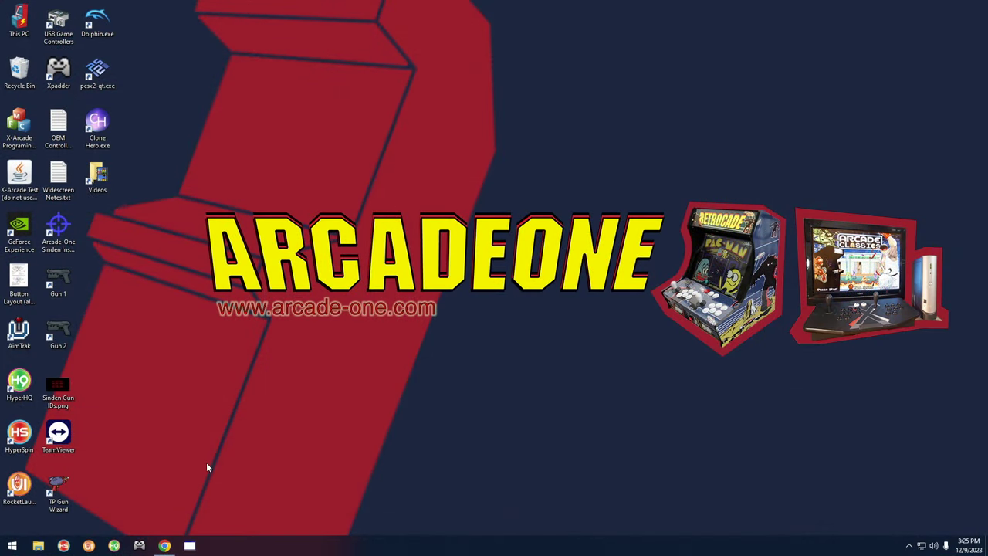
Switch to Chrome and view the DOYO guitar controller page and raphnet's Classic controller to USB adapter page
left_click(166, 545)
left_click(305, 9)
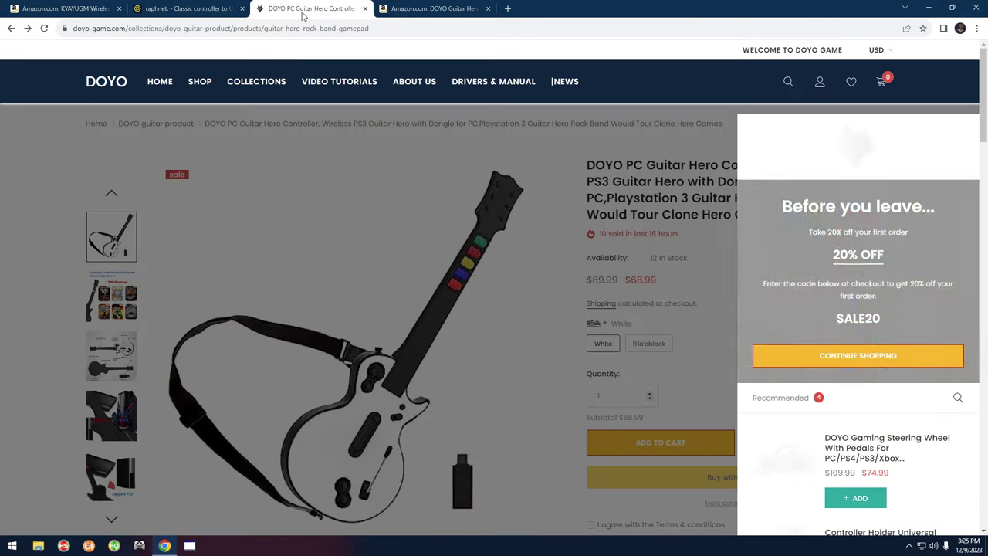
left_click(415, 260)
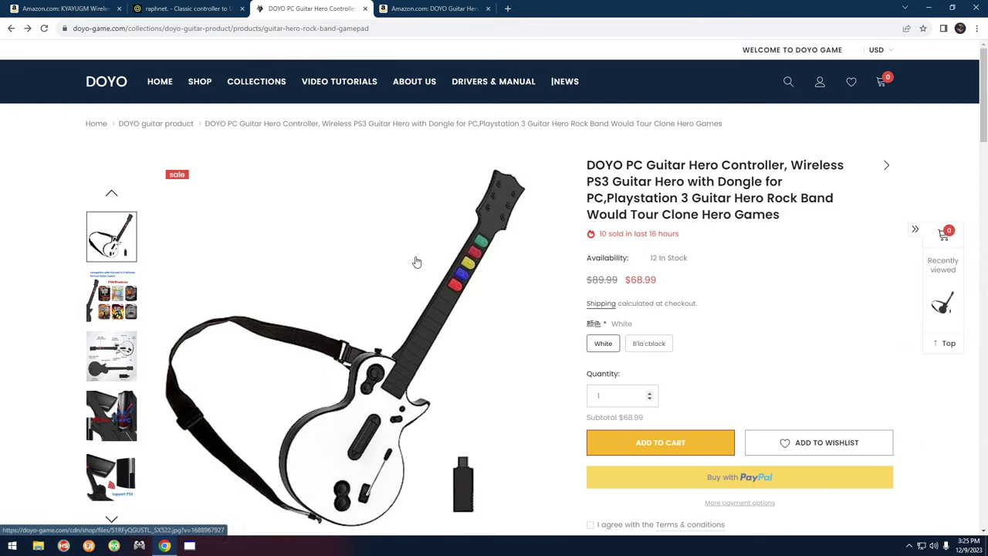
left_click(194, 9)
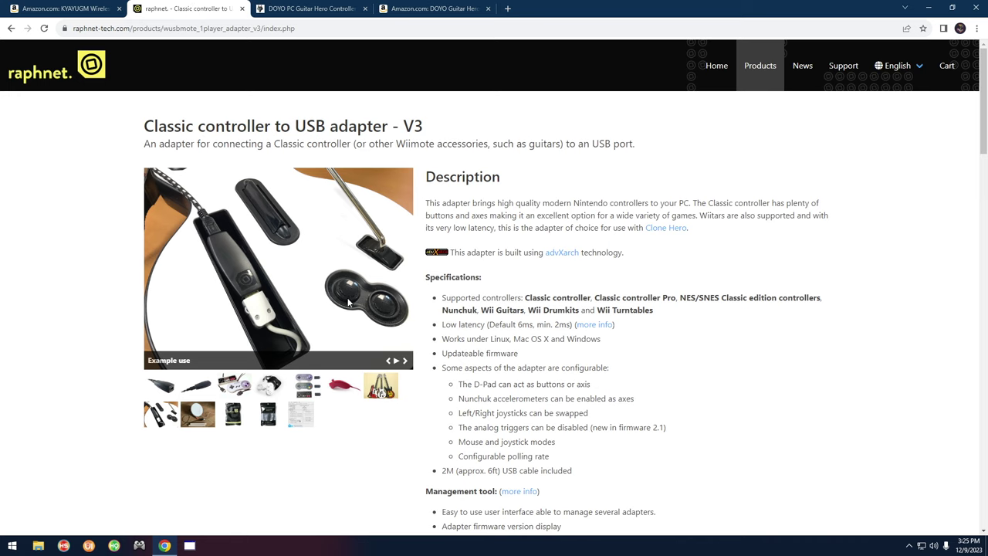
Compare the DOYO guitar's price on its Amazon listing and the DOYO store page, and minimize the browser
left_click(417, 8)
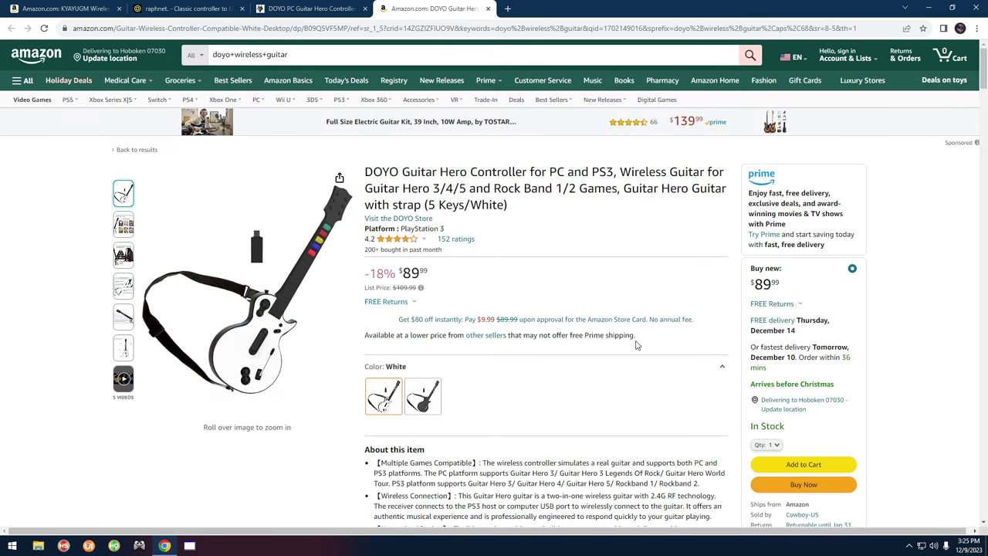
left_click(334, 8)
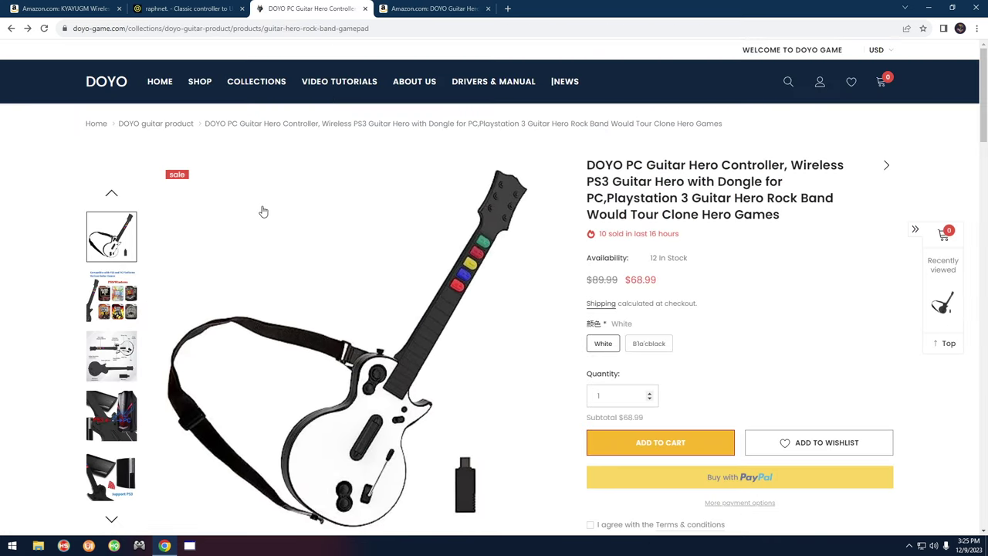
left_click(432, 8)
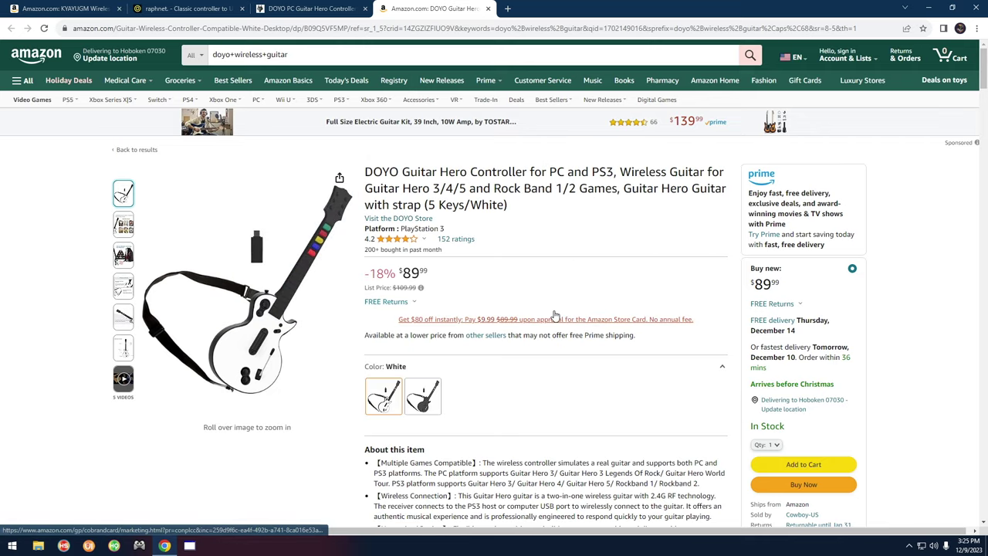
left_click(316, 9)
double_click(640, 280)
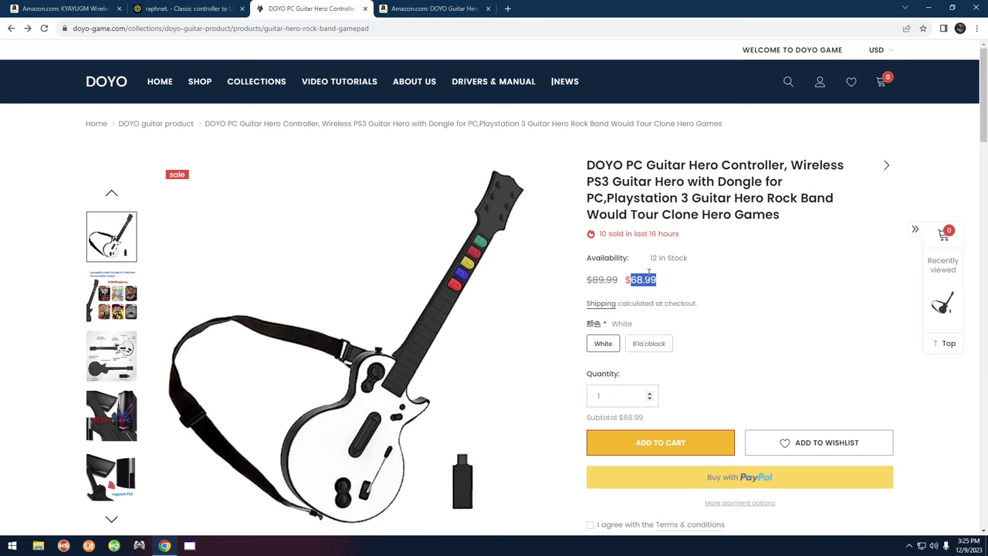
left_click(422, 14)
double_click(404, 272)
left_click(509, 273)
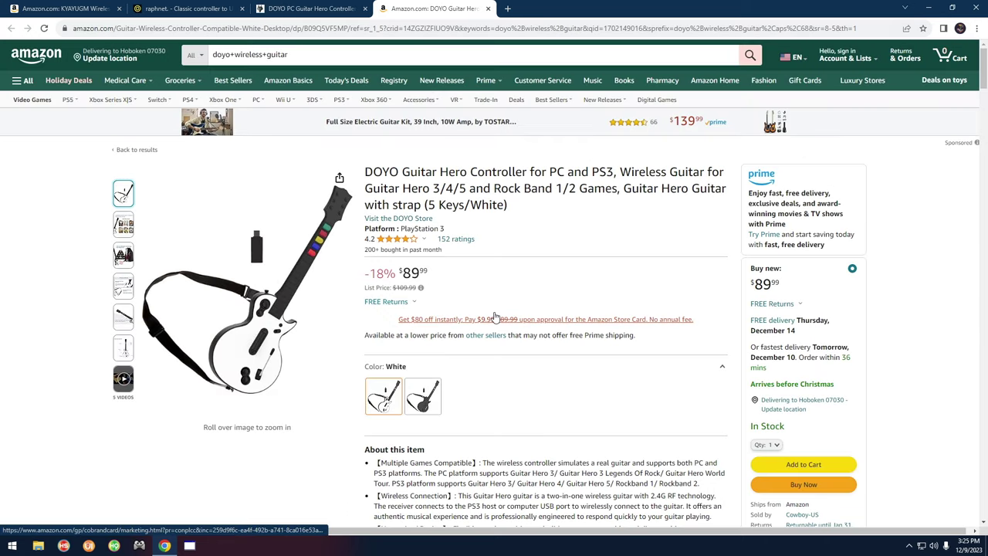
mouse_move(257, 245)
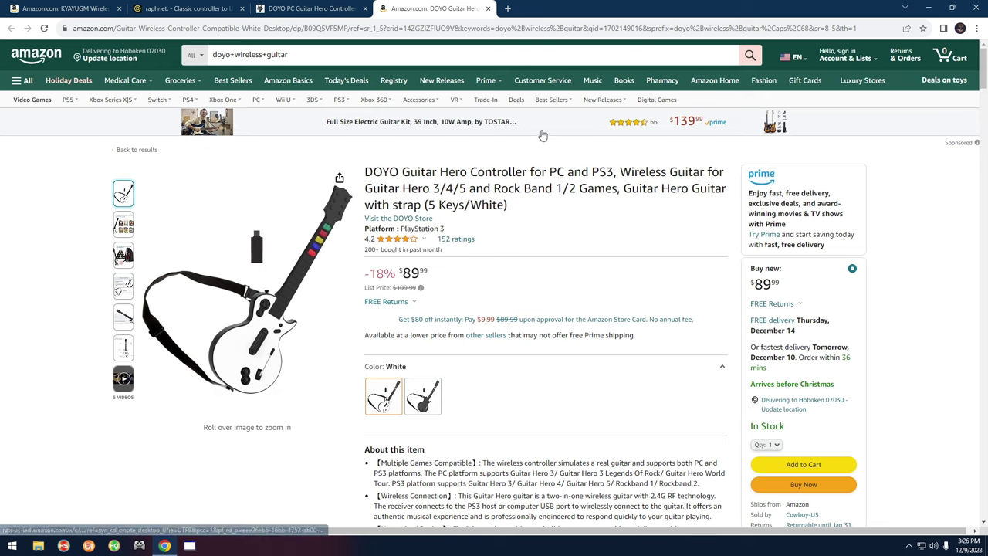
left_click(928, 9)
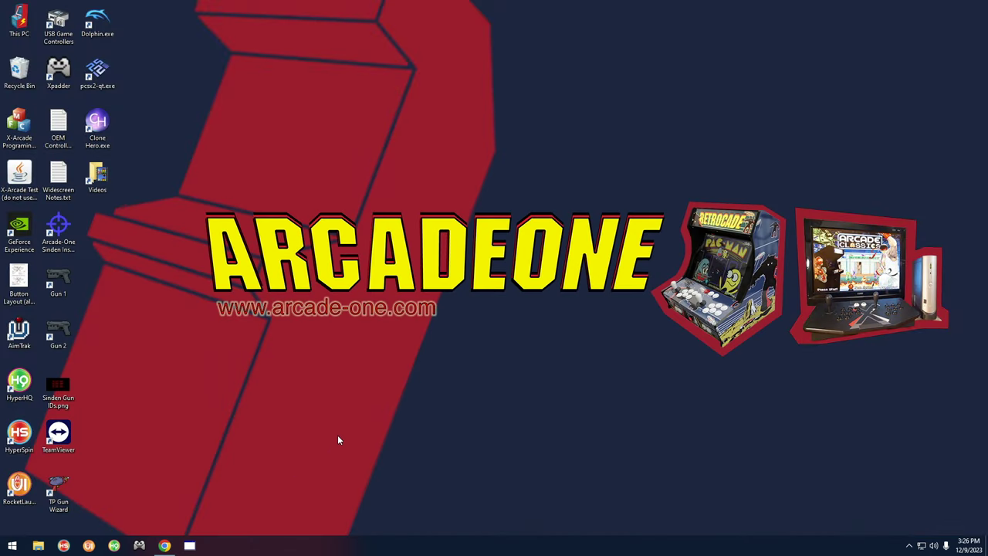
Open Notepad, enter a test line of repeated v, c and x characters, and move its window toward the middle of the desktop
left_click(12, 546)
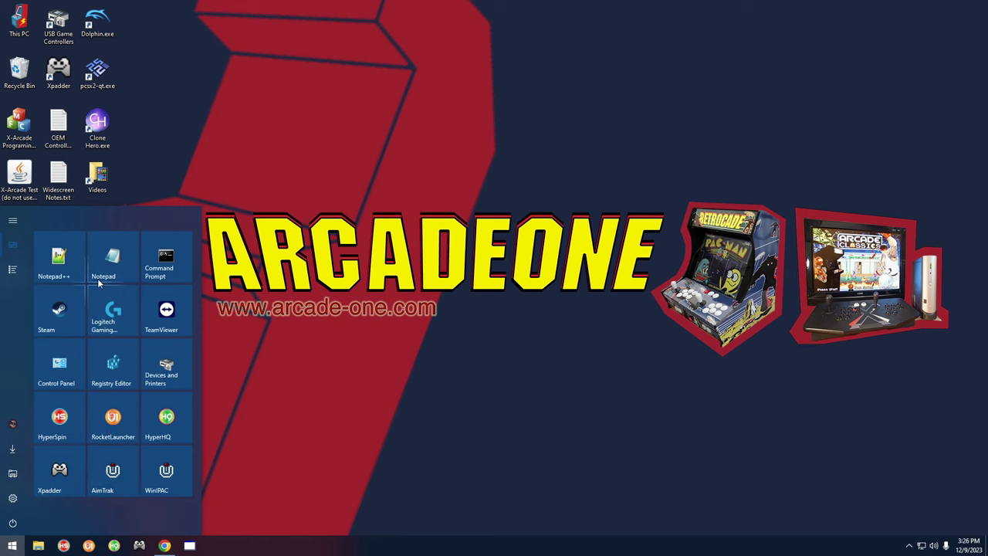
left_click(104, 307)
type("vc")
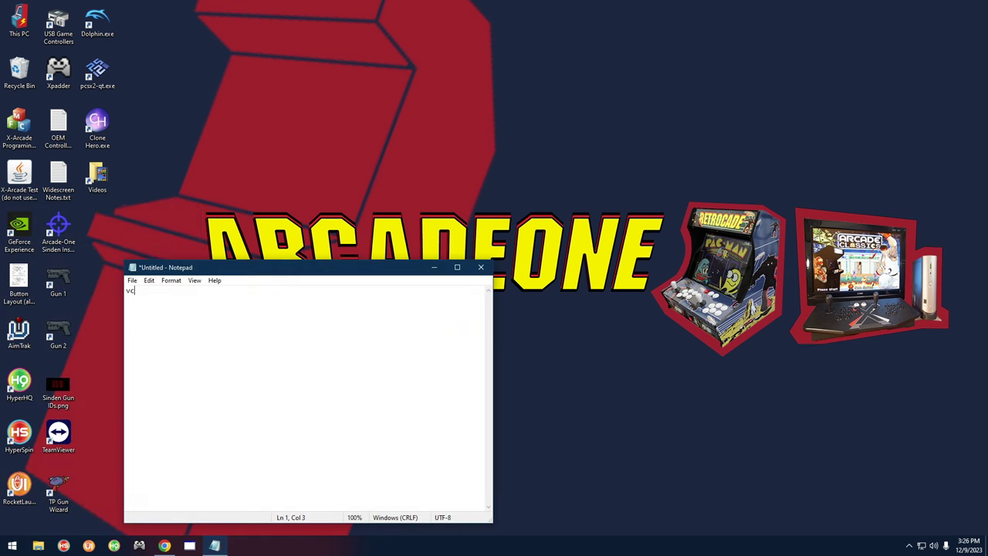
type("vcvxvvxcvxcvxcvxcvxcvxcvxvxcvxcv")
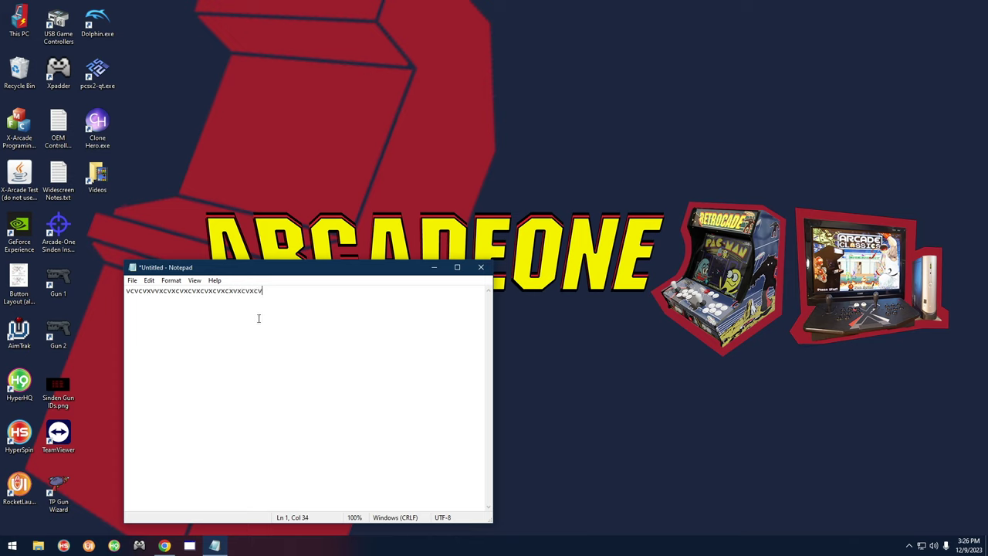
left_click_drag(298, 267, 437, 237)
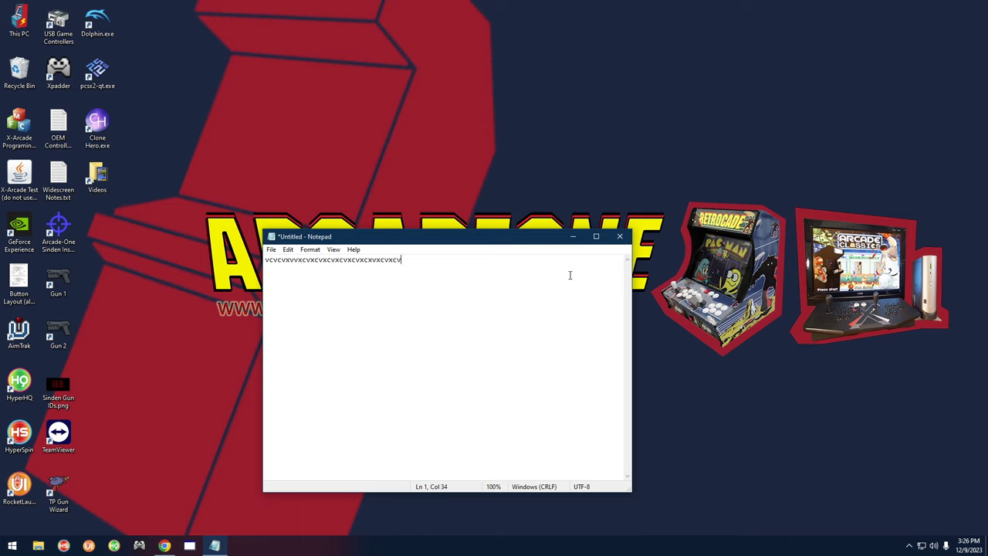
Switch to Chrome, examine the enlarged product image of the white DOYO guitar, and minimize the browser
left_click(165, 546)
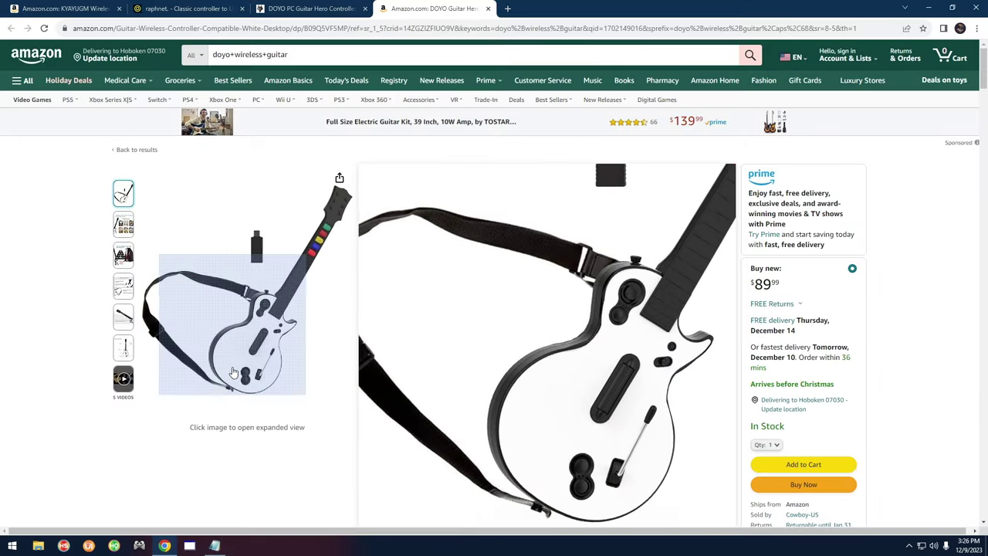
left_click(234, 373)
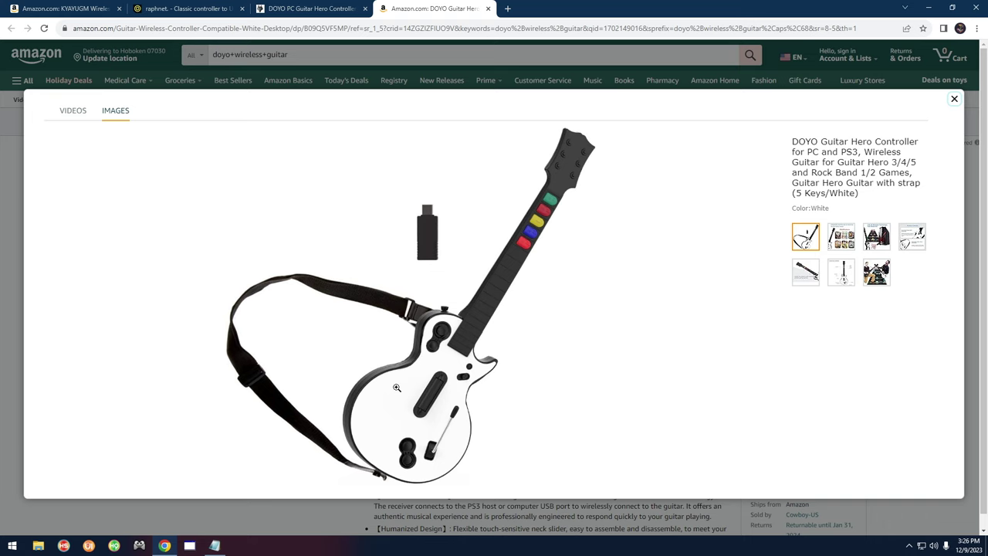
key("Escape")
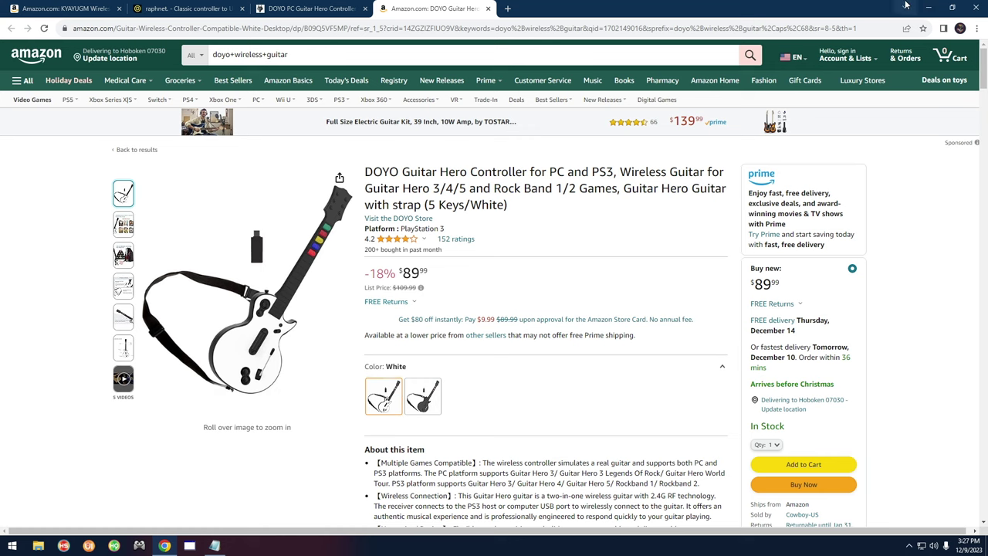
left_click(929, 7)
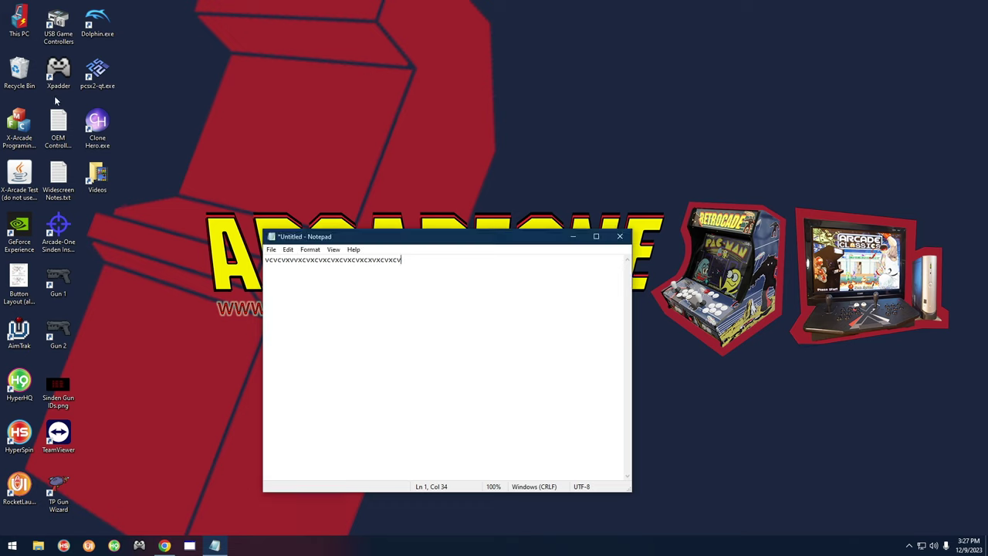
right_click(196, 87)
left_click(260, 33)
right_click(260, 30)
left_click(199, 110)
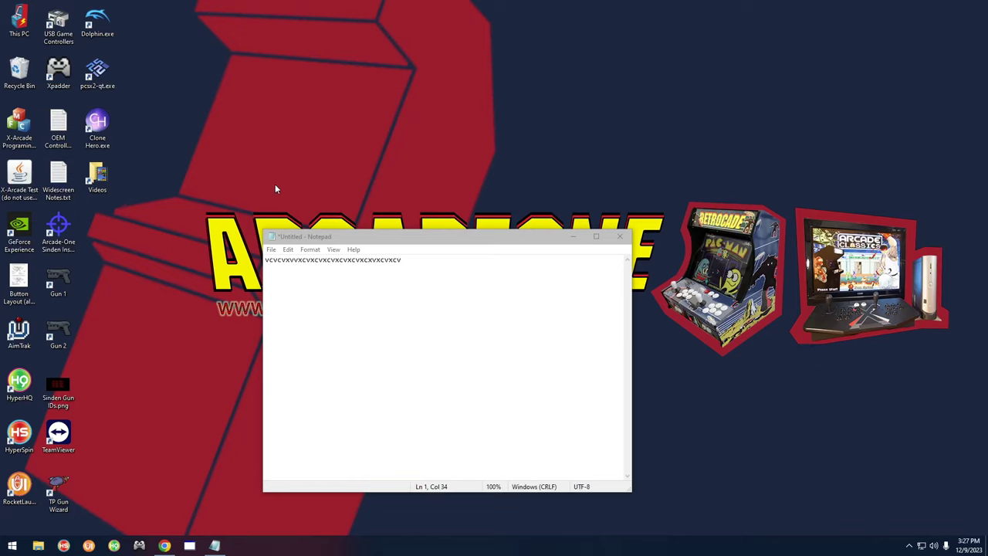
right_click(334, 62)
left_click(529, 125)
mouse_move(375, 239)
left_mouse_down()
mouse_move(358, 243)
mouse_move(387, 232)
left_mouse_up()
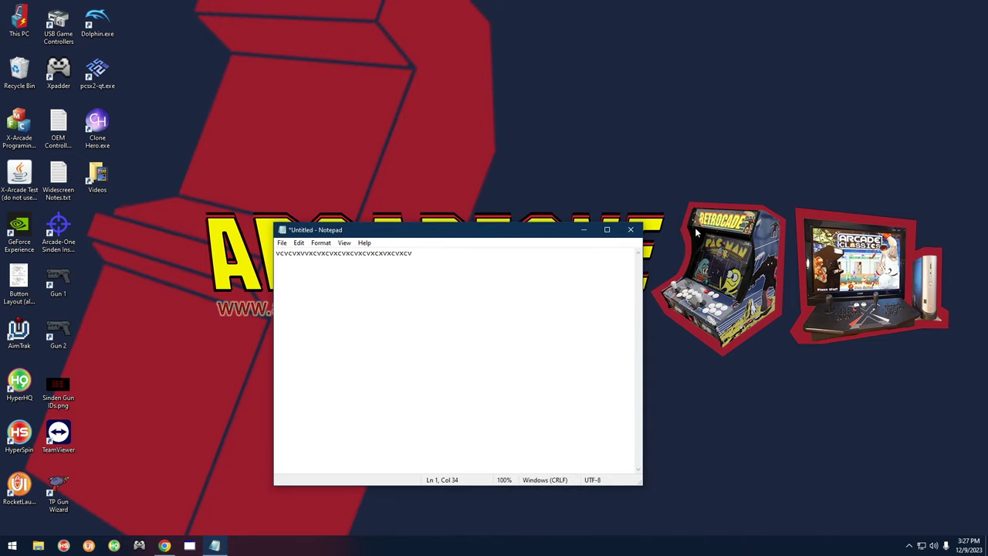
Open USB Game Controllers from the desktop and show the test page in the XBOX 360 For Windows controller's properties
double_click(70, 40)
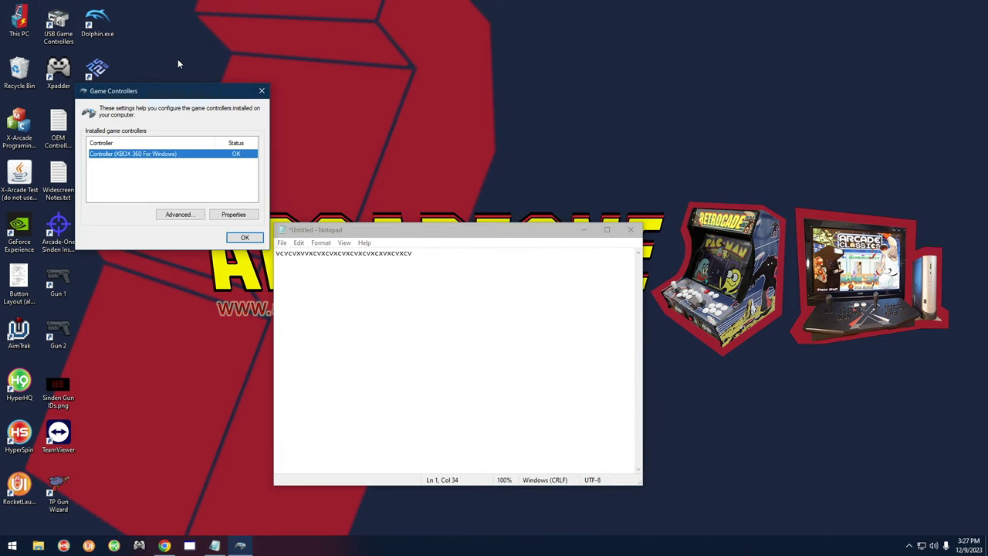
left_click_drag(172, 93, 200, 154)
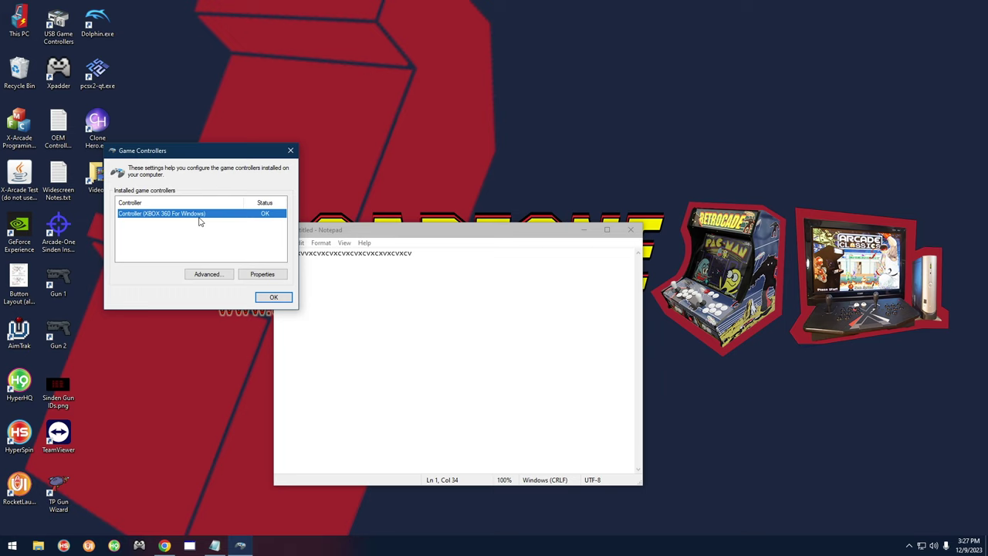
left_click_drag(218, 155, 218, 163)
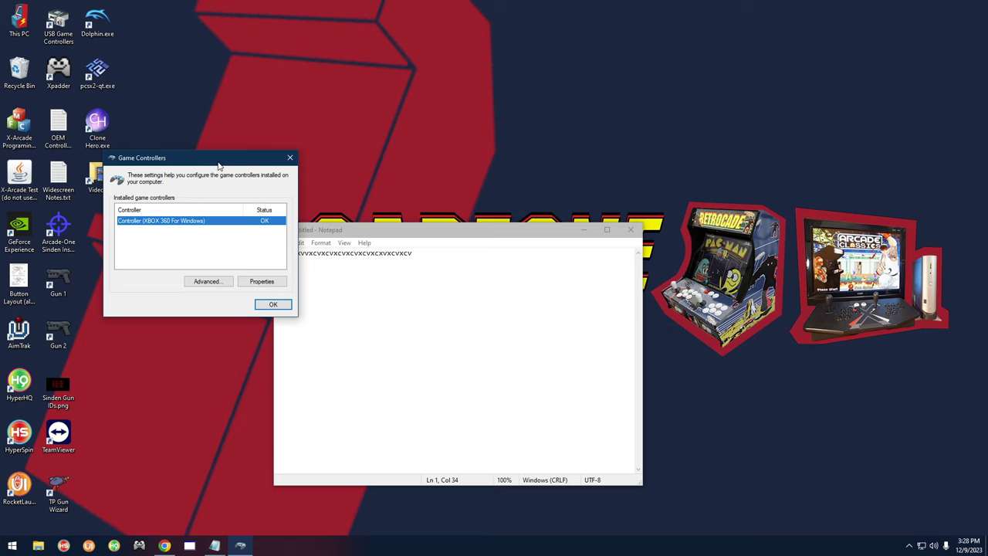
left_click_drag(198, 162, 221, 120)
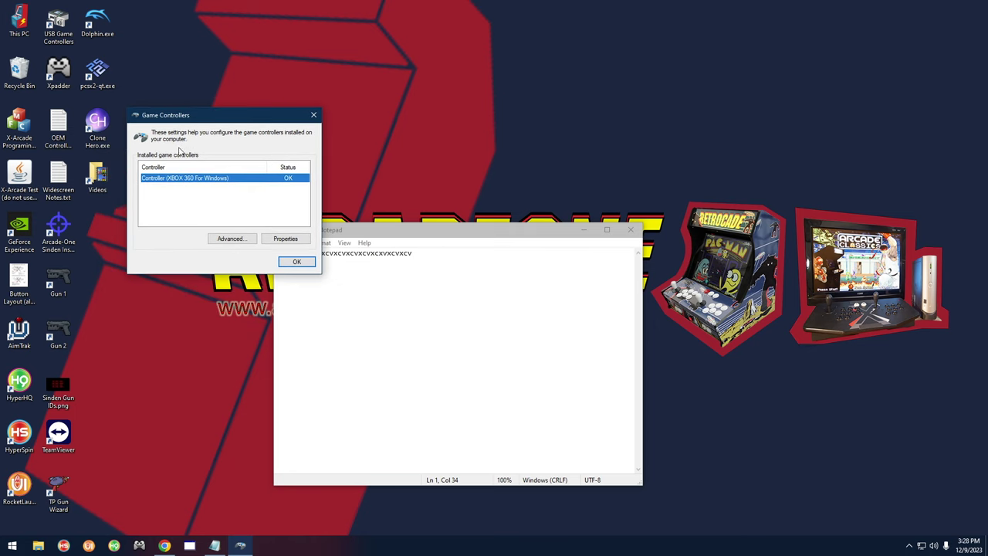
left_click(298, 240)
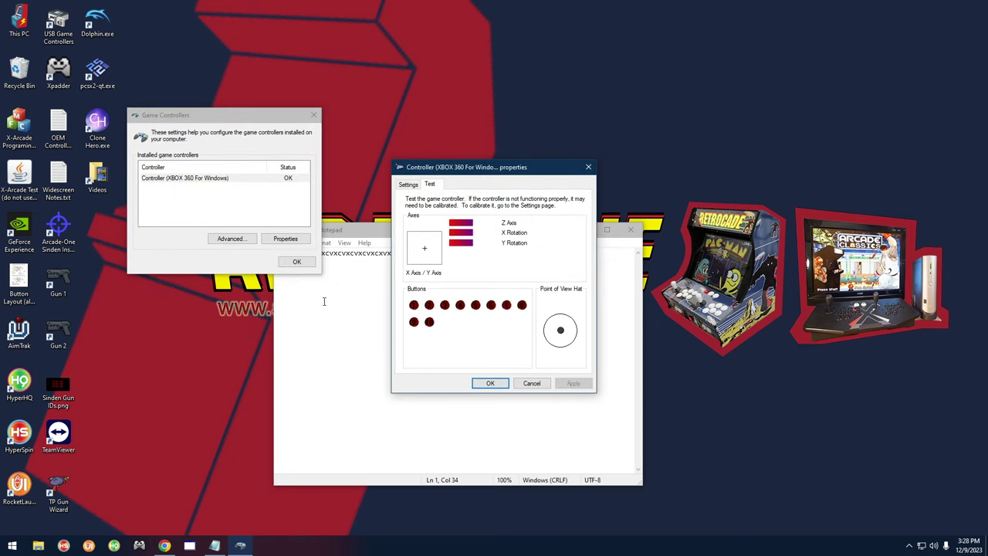
left_click_drag(505, 173, 492, 199)
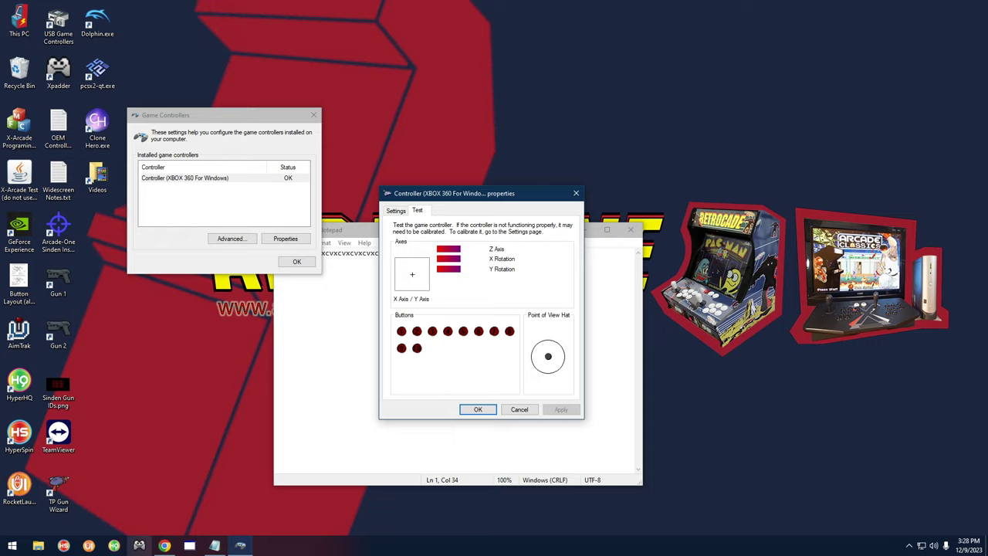
Review the enlarged DOYO guitar image in Chrome again, minimize the browser, and close the game controller's properties window
left_click(164, 545)
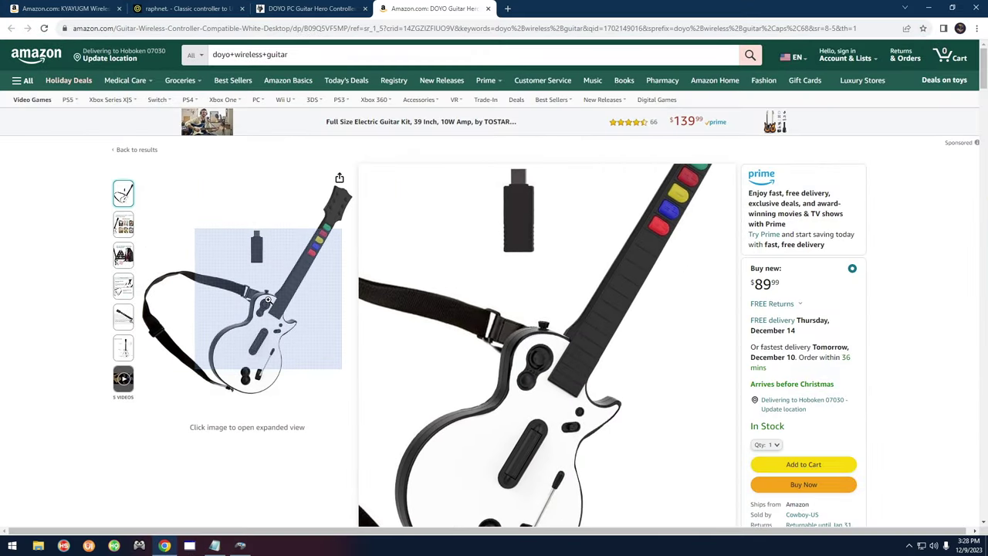
left_click(251, 308)
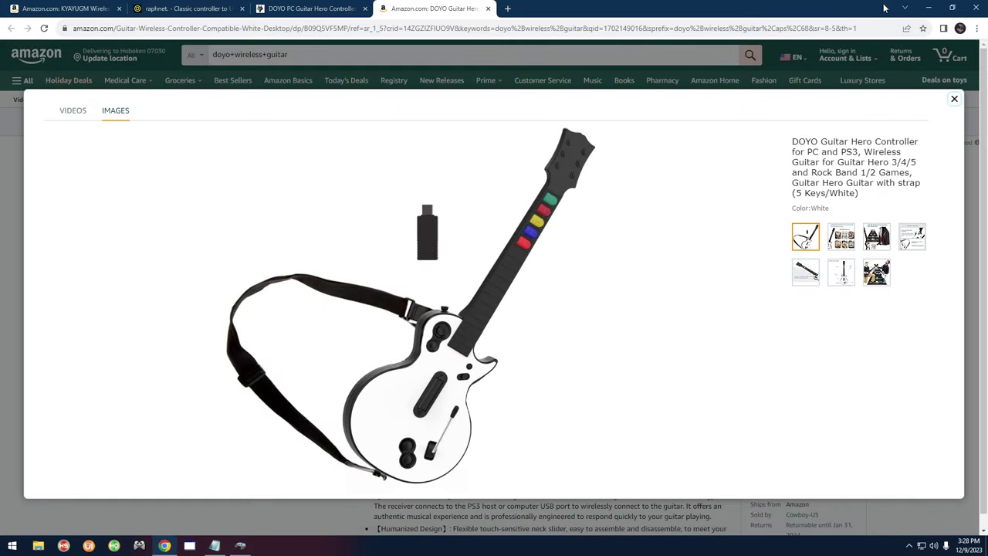
left_click(928, 8)
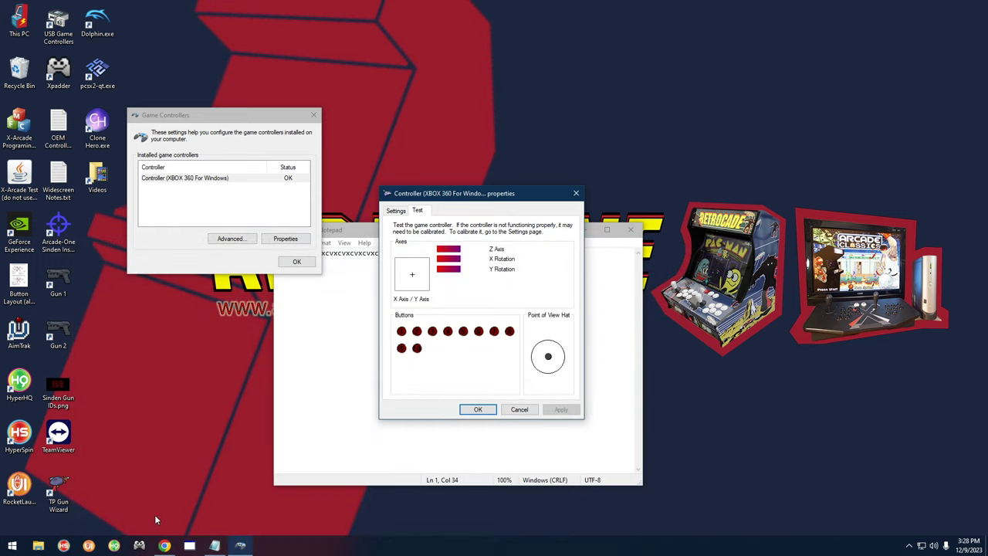
left_click(164, 546)
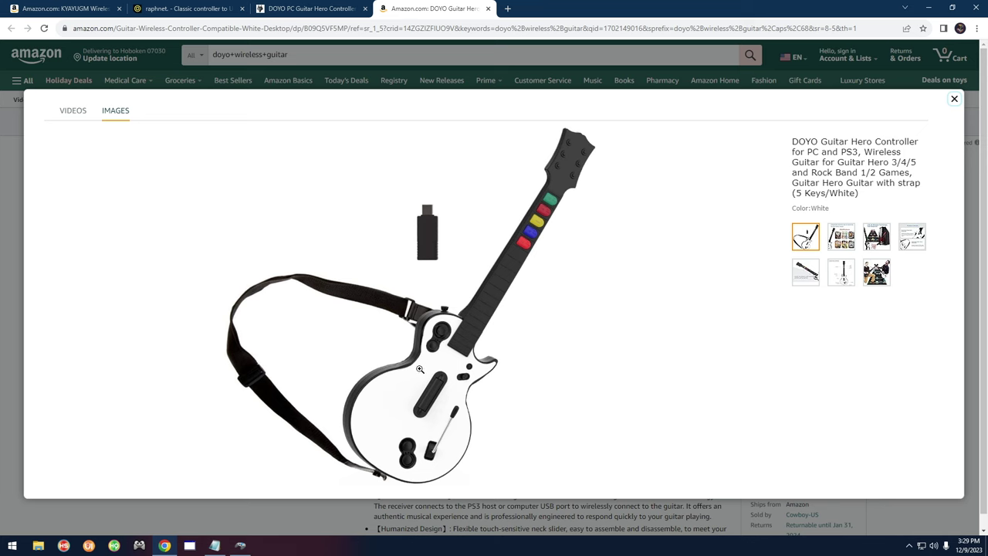
left_click(928, 8)
left_click_drag(514, 194, 475, 143)
left_click(535, 142)
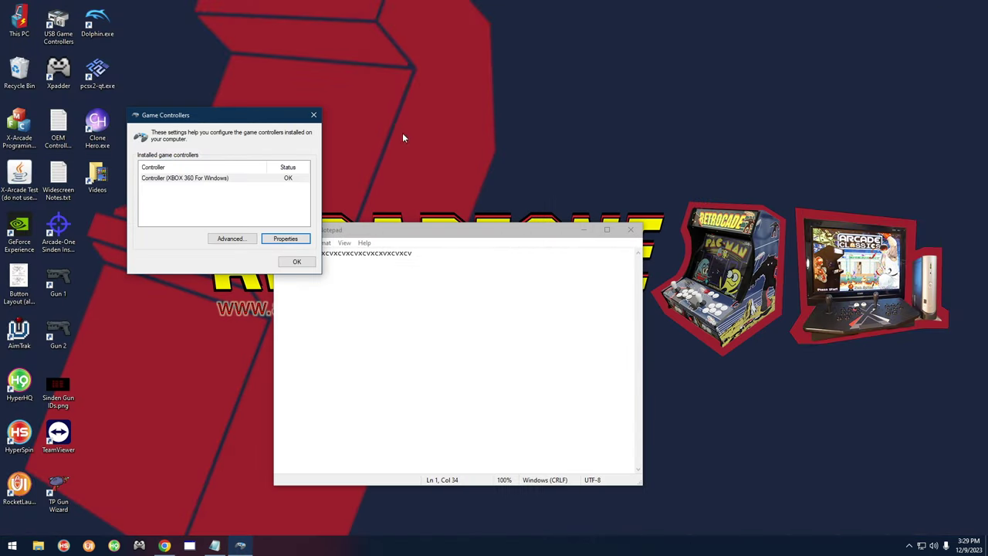
Switch to File Explorer, open the PCSX2 1.7 (Guitar) folder inside Emulators, and launch pcsx2-qt.exe
left_click(38, 545)
left_click(488, 199)
left_click(546, 211)
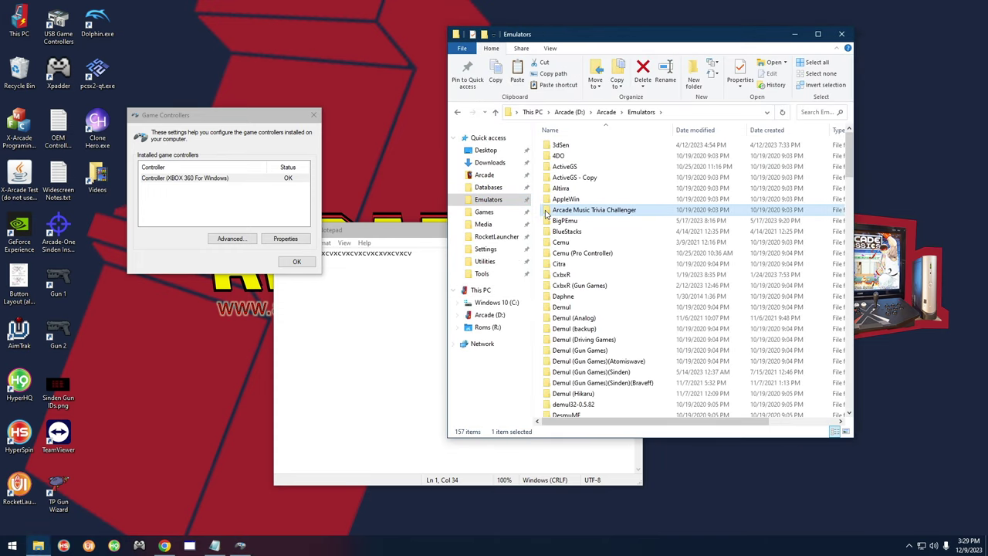
scroll(546, 213, "down", 20)
left_click(580, 261)
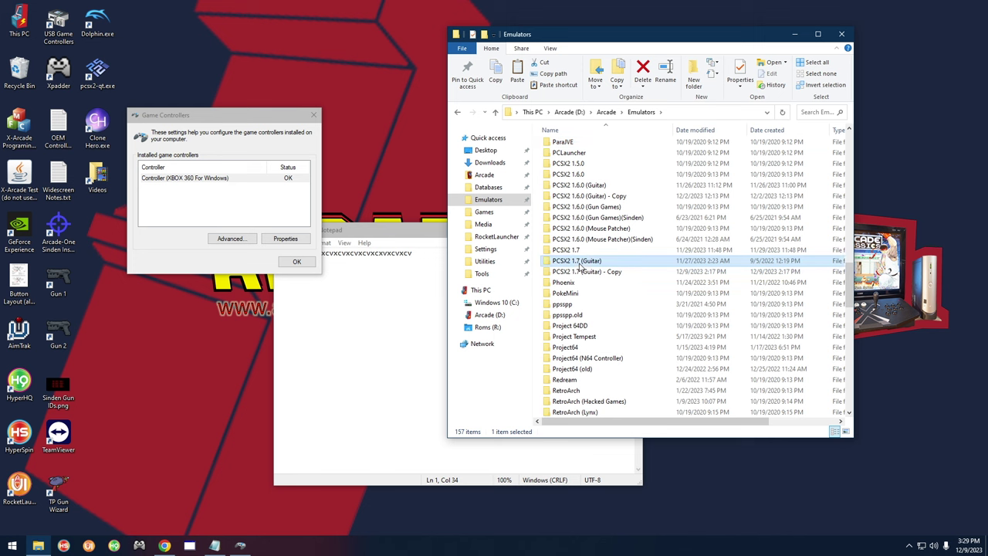
double_click(607, 263)
left_click(565, 342)
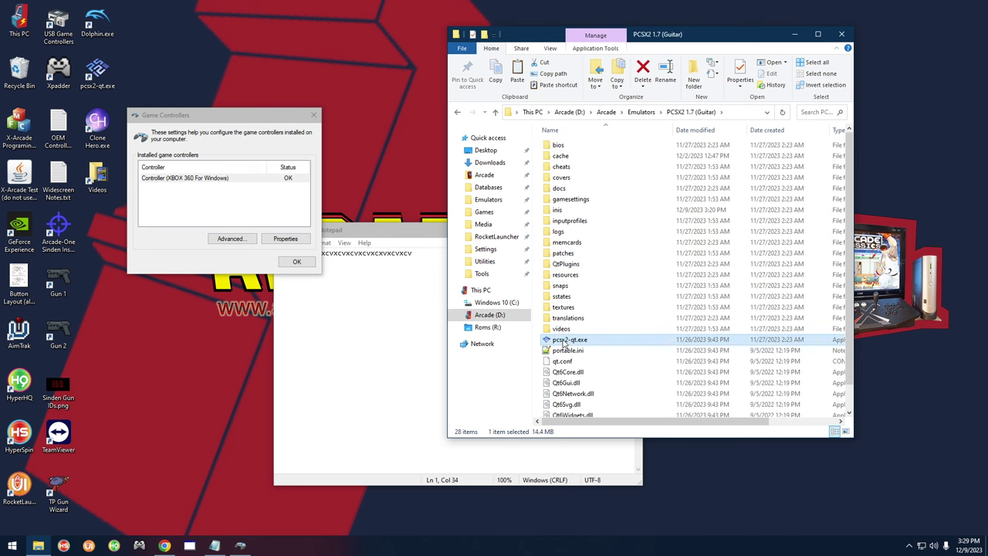
double_click(564, 342)
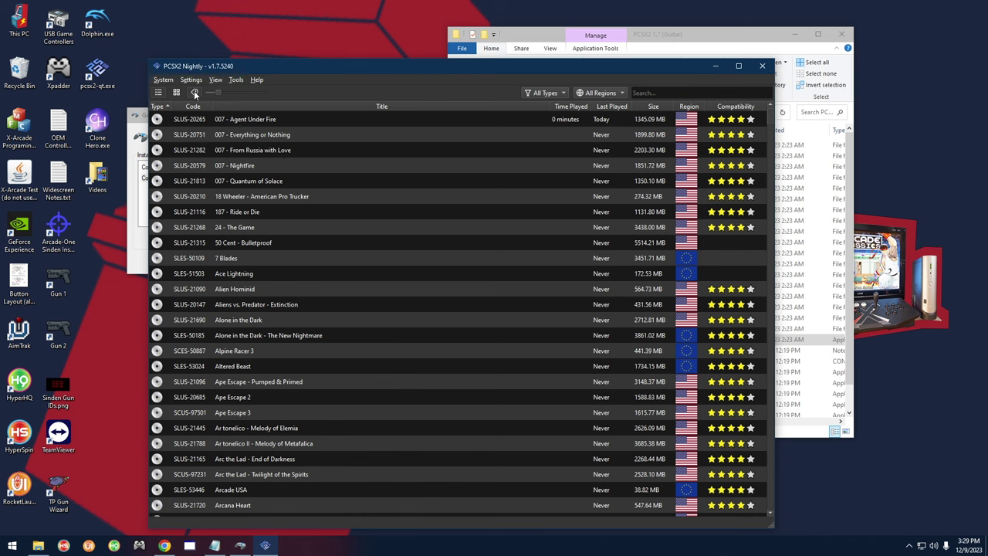
Open the PCSX2 controller settings and show the guitar bindings for Controller Port 1
left_click(196, 81)
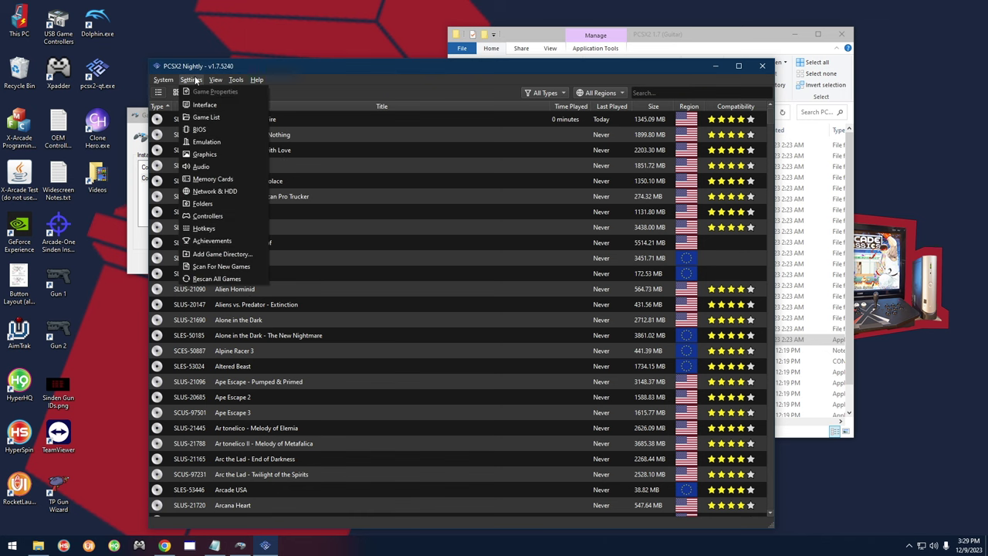
left_click(207, 216)
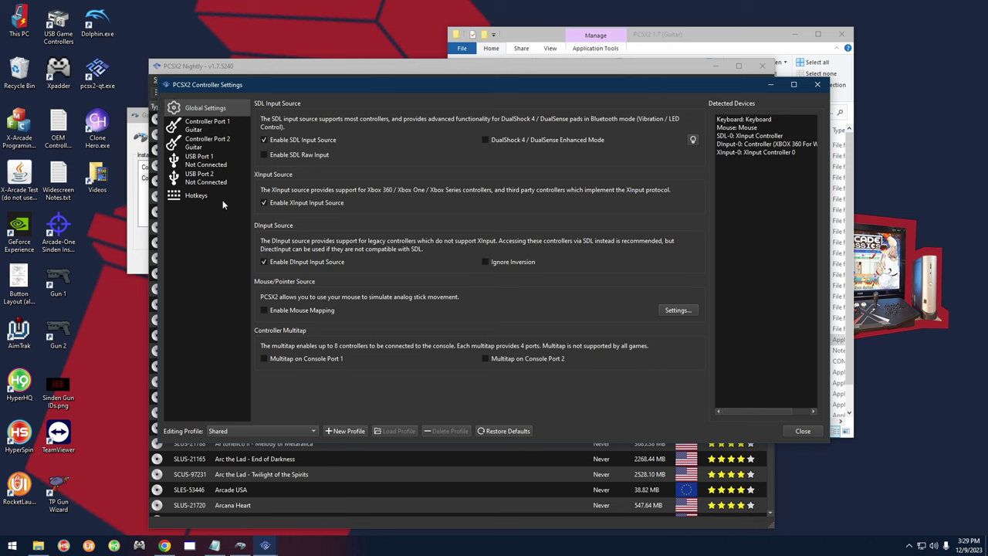
left_click_drag(261, 91, 266, 112)
left_click(193, 154)
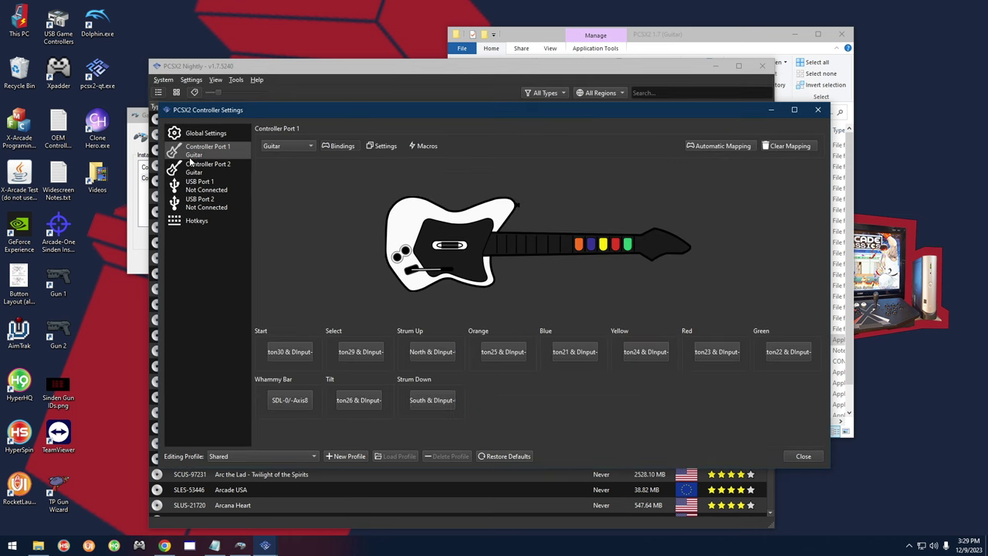
Compare the Controller Port 1 and 2 pages, and switch Port 1's controller type to DualShock 2 and back to Guitar
left_click(189, 167)
left_click(194, 157)
left_click(195, 174)
left_click(197, 152)
left_click(299, 145)
left_click(282, 134)
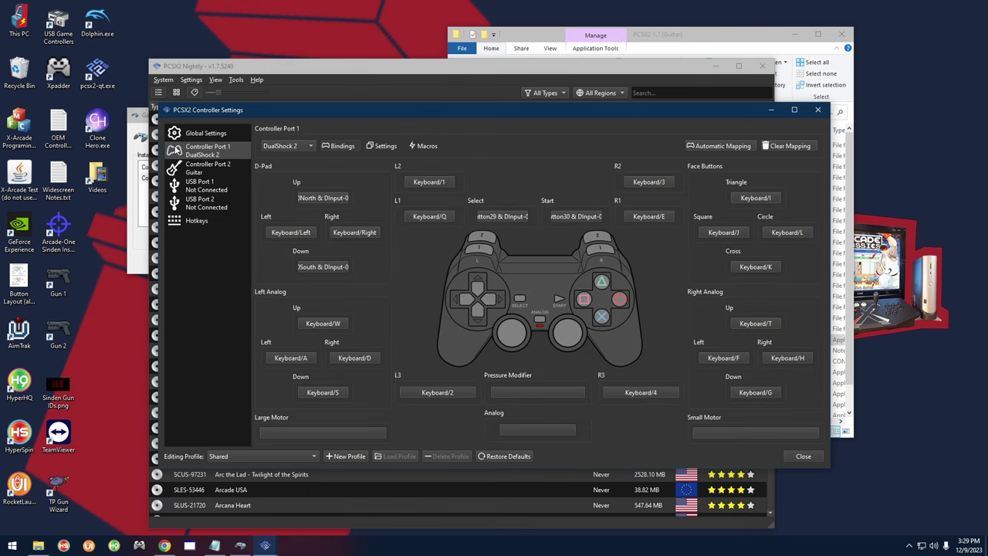
left_click(276, 158)
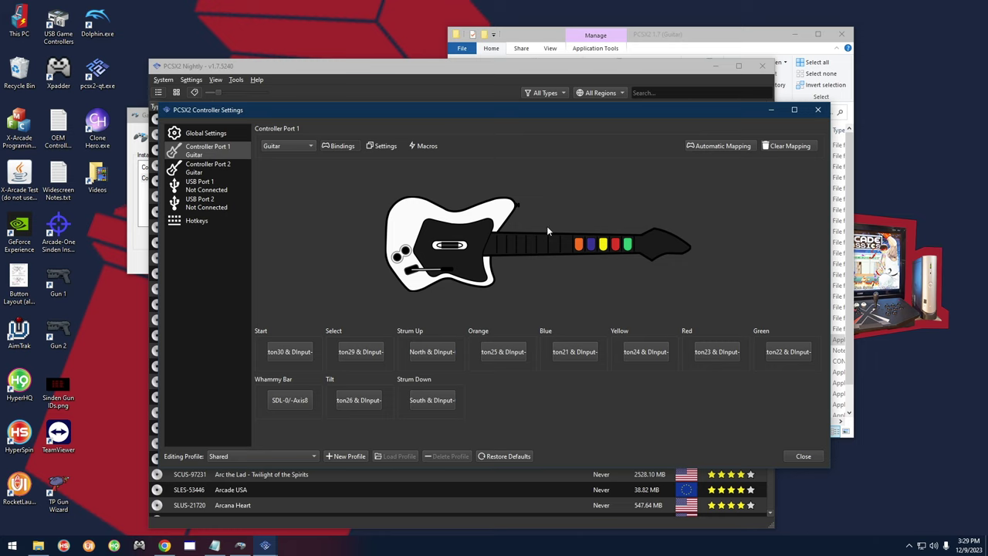
Clear all Controller Port 1 guitar mappings, and rebind Start, Select, Strum Up and Strum Down from the guitar
left_click(783, 151)
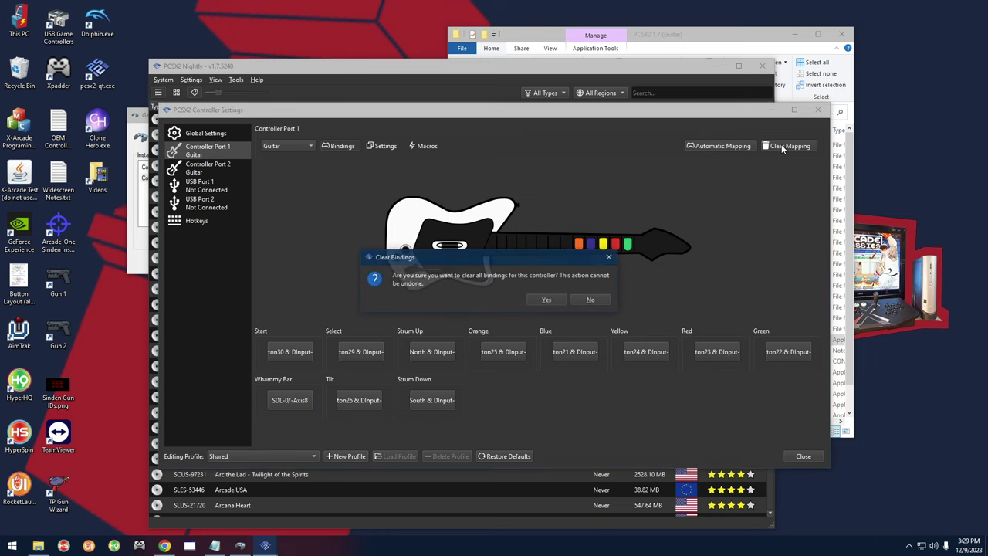
left_click(551, 302)
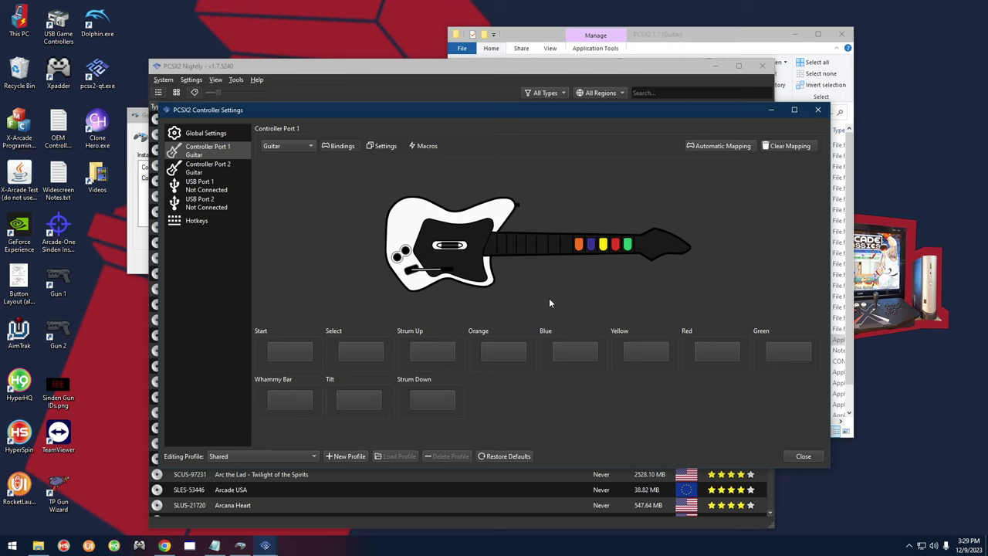
left_click(290, 352)
left_click(413, 353)
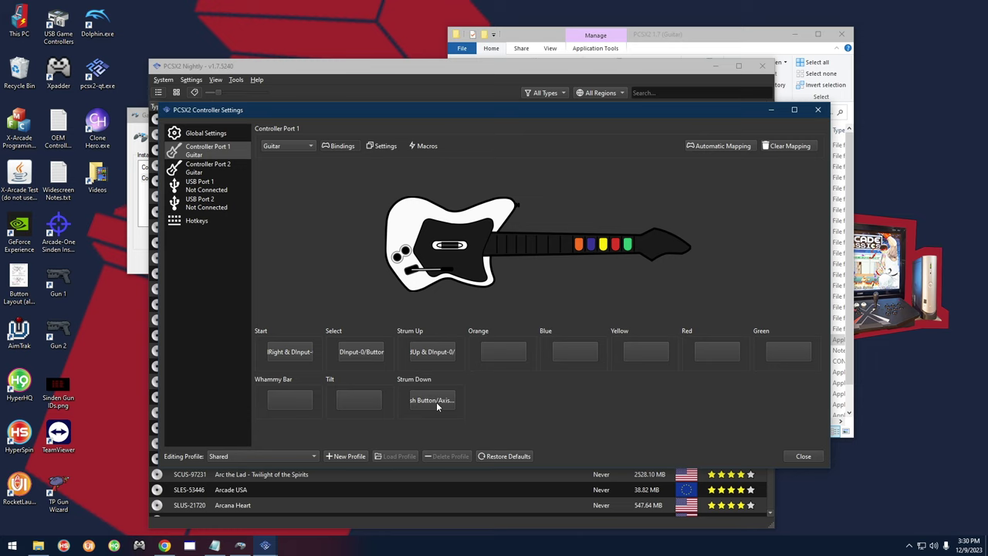
Bind the Orange, Blue, Yellow, Red and Green frets and the Whammy Bar, and close the controller settings and PCSX2
left_click(505, 354)
left_click(697, 357)
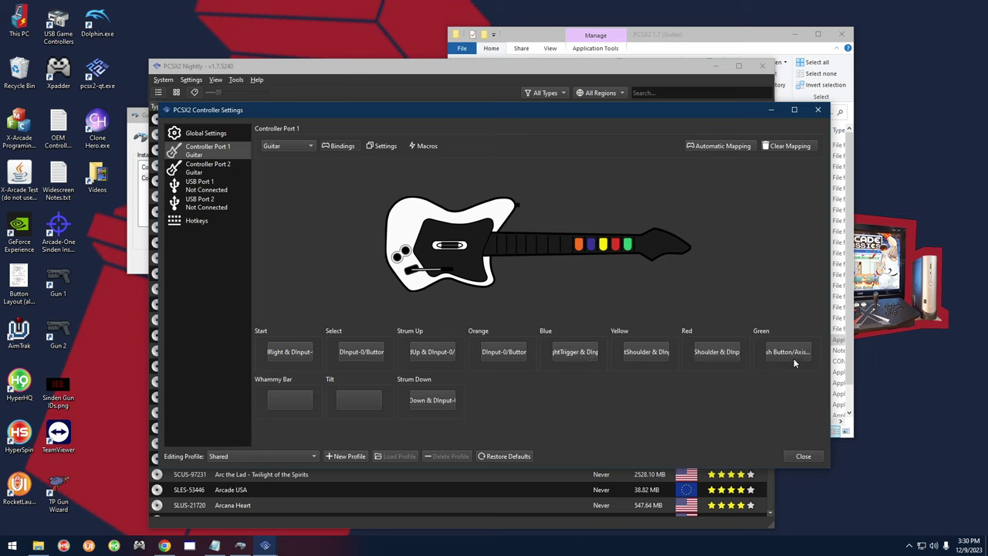
left_click(305, 401)
left_click(818, 461)
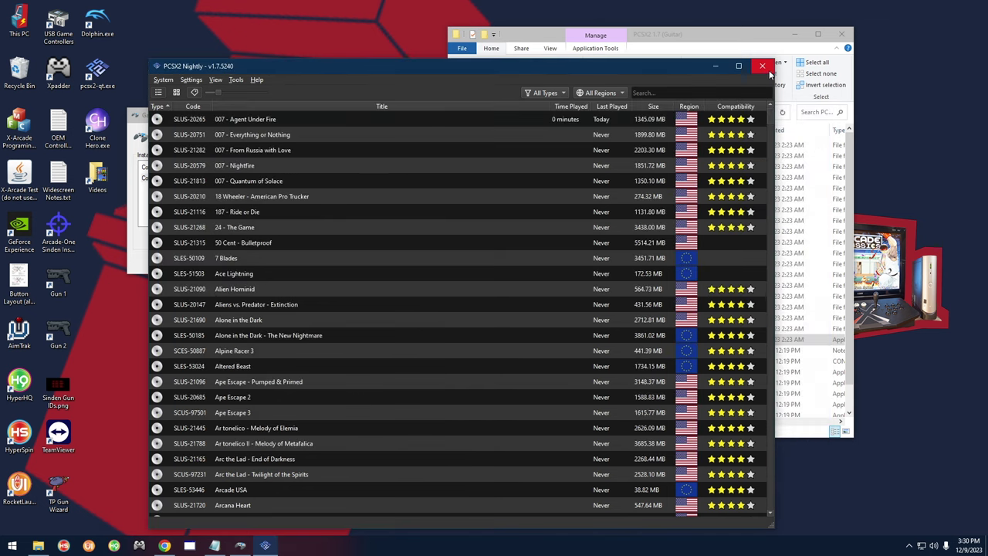
left_click(762, 65)
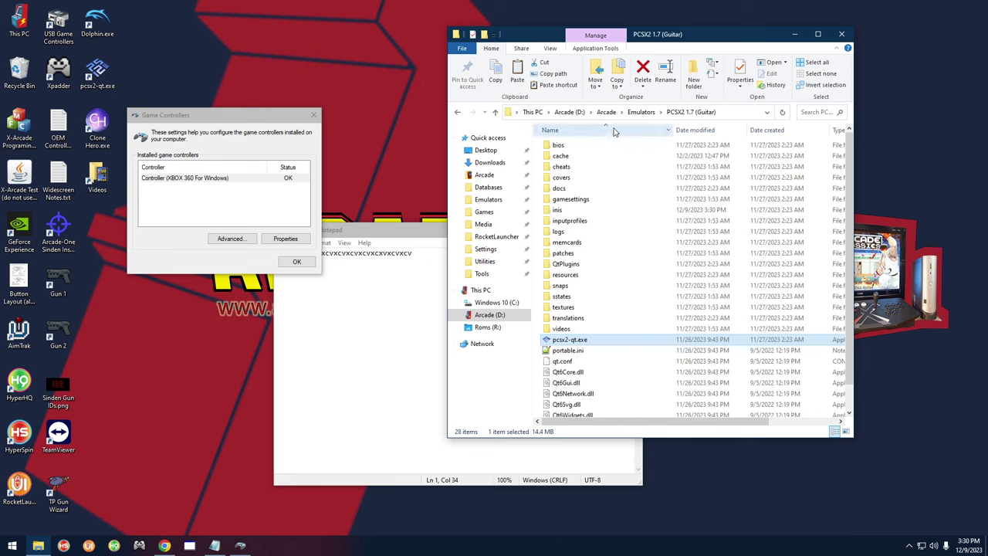
Go to the Emulators folder, open Dolphin (Wii)(Guitar), and launch Dolphin.exe
left_click(639, 113)
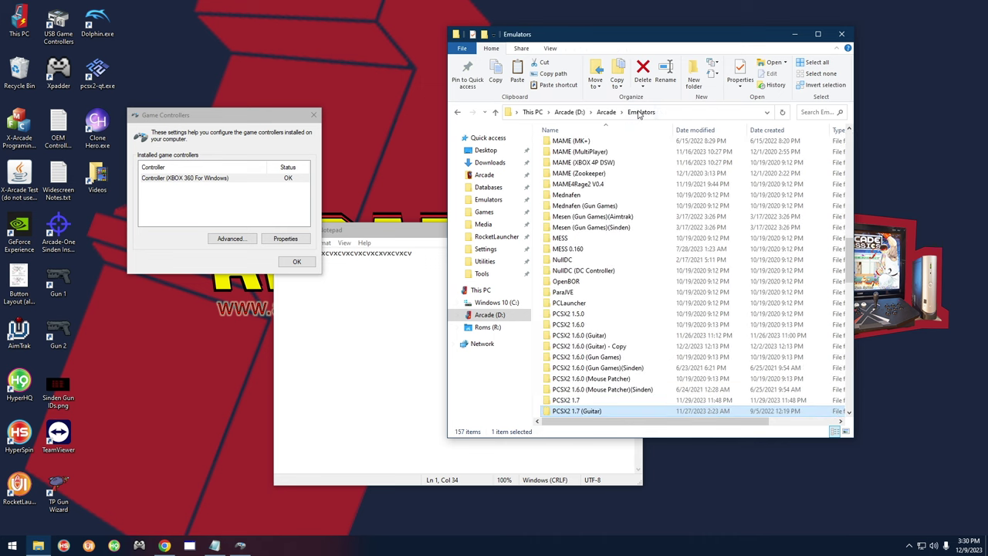
scroll(593, 274, "up", 10)
left_click(592, 272)
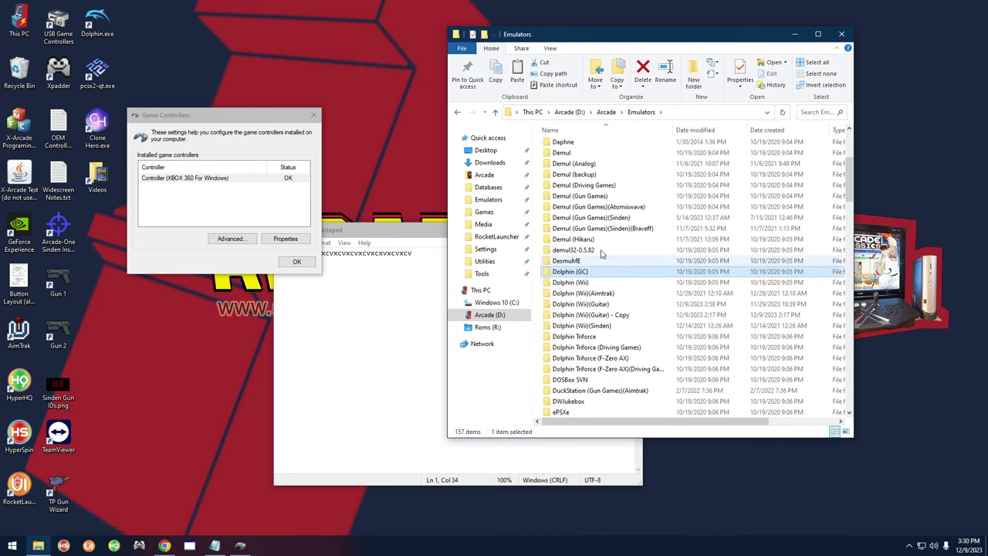
left_click(599, 306)
double_click(609, 306)
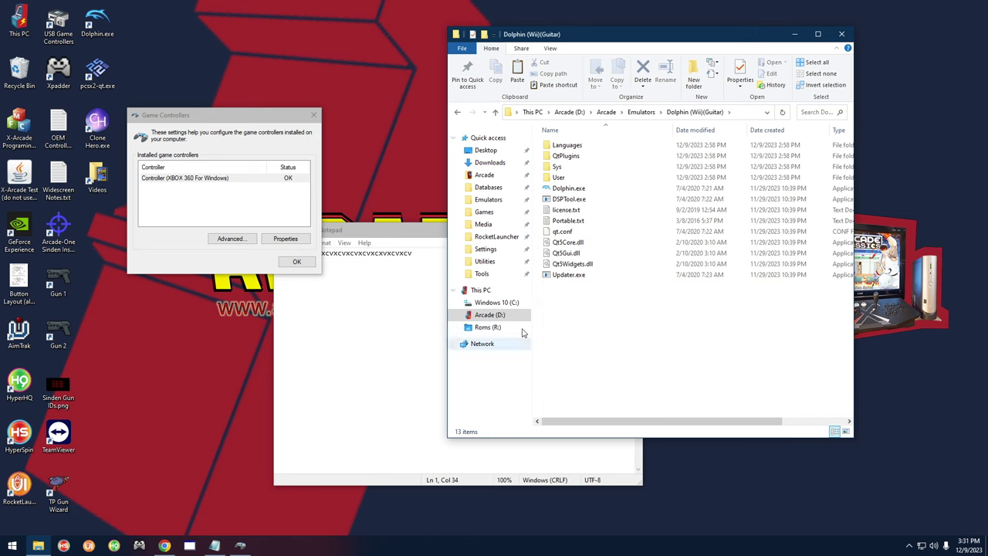
double_click(572, 189)
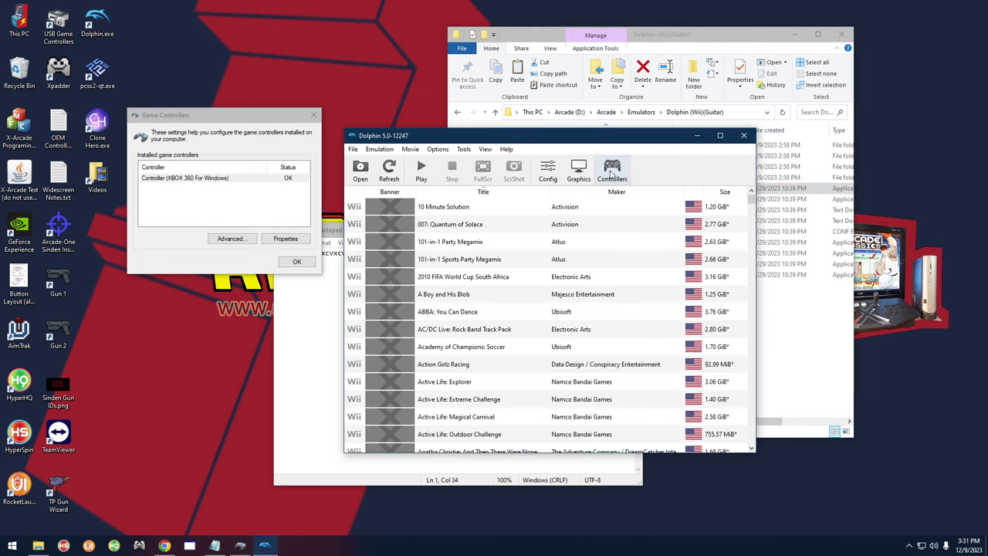
Open Wii Remote 1's configuration from Dolphin's controller settings, set its device to XInput/0/Gamepad, and close it
left_click(612, 173)
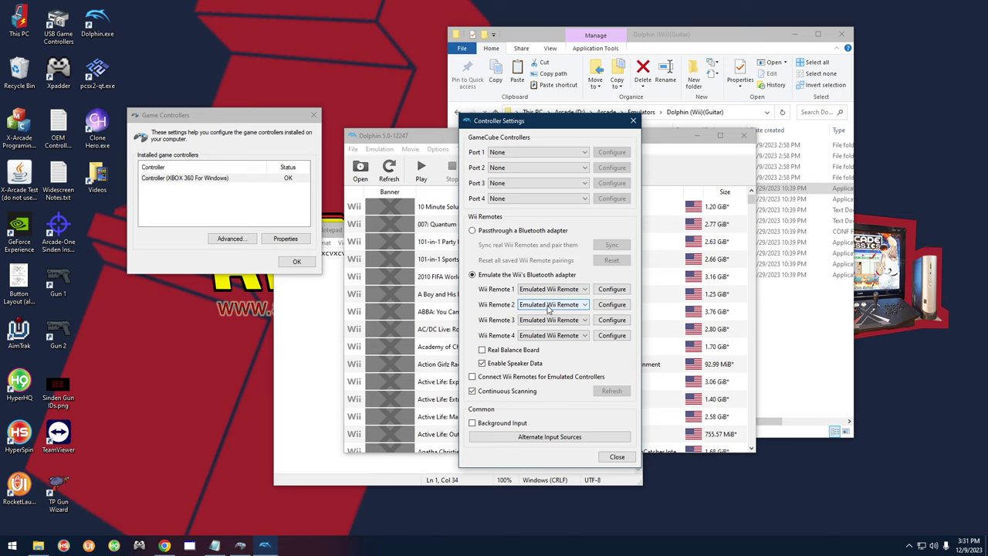
left_click(606, 293)
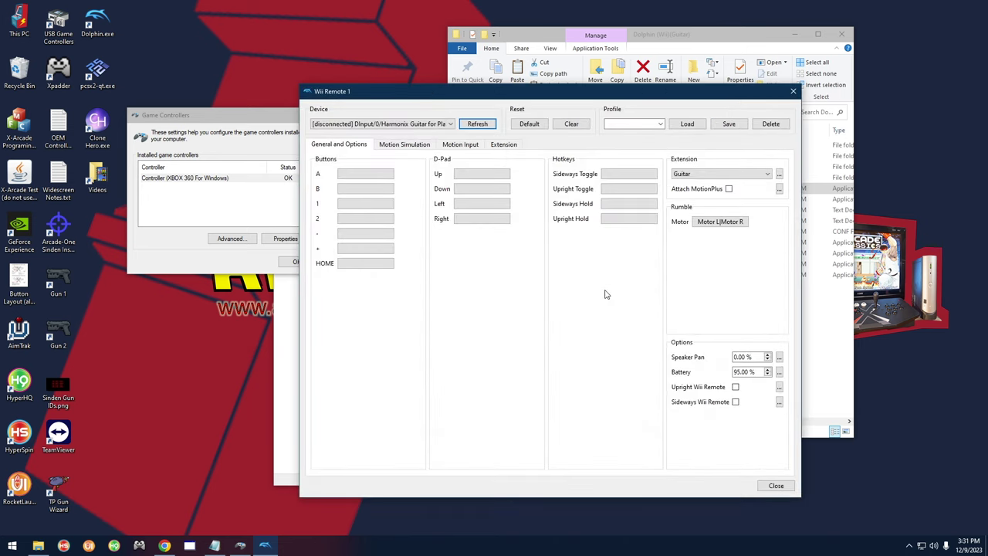
left_click(366, 126)
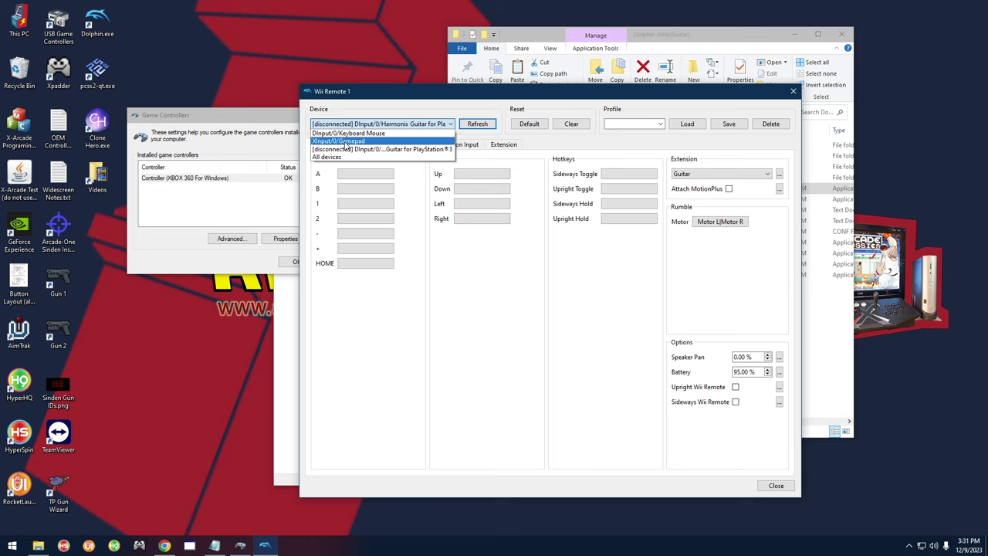
left_click(344, 142)
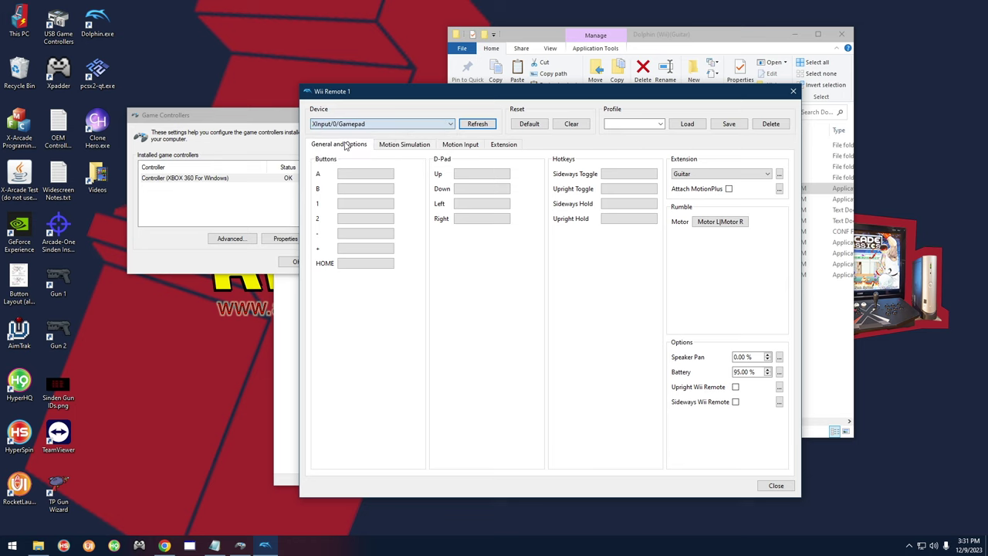
left_click(786, 487)
Check the device choices in Wii Remote 2's configuration and close it without changing the device
left_click(611, 304)
left_click(366, 125)
left_click(549, 402)
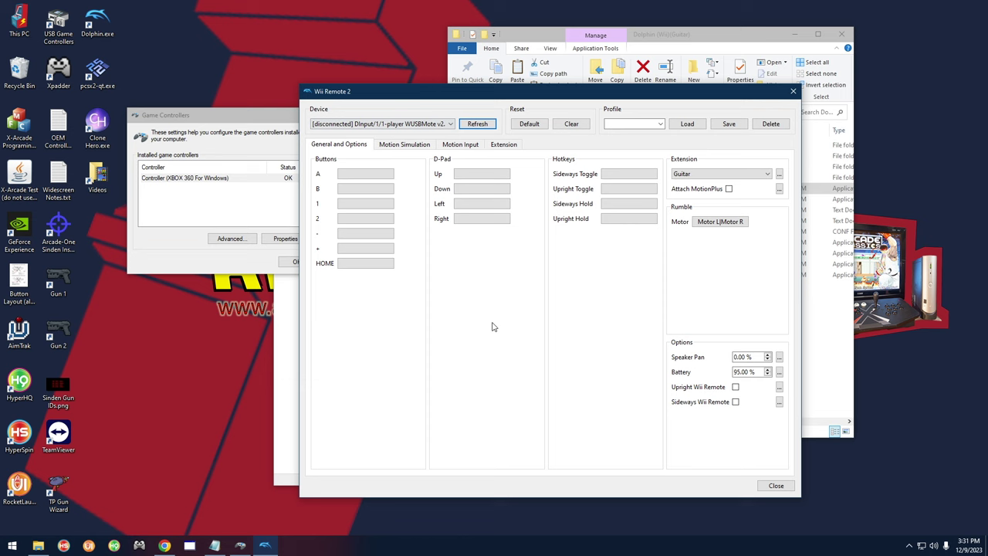
left_click(793, 93)
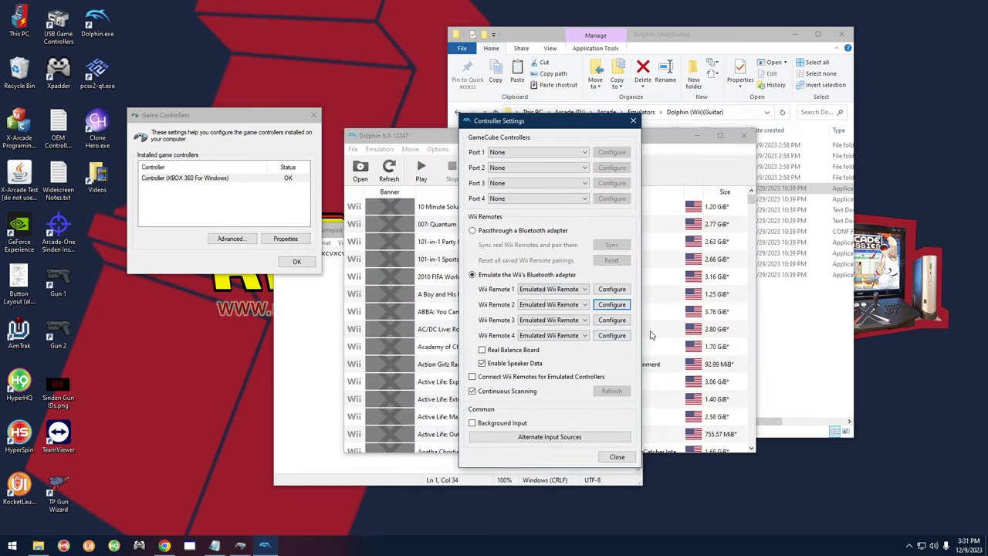
Reopen Wii Remote 1's configuration, show its guitar extension mappings, and go through the Stick's Up, Down and Left inputs
left_click(602, 289)
left_click(349, 123)
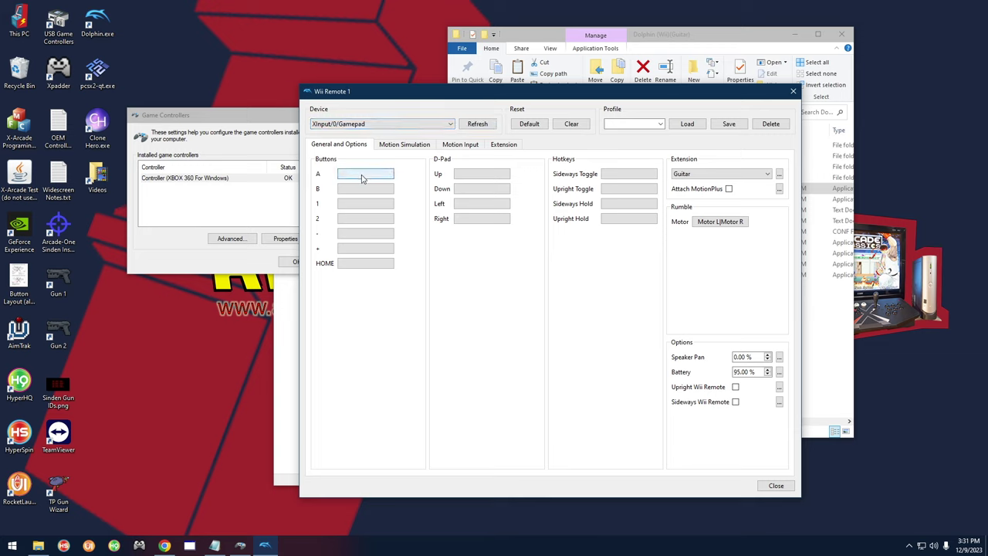
left_click(364, 219)
left_click(502, 145)
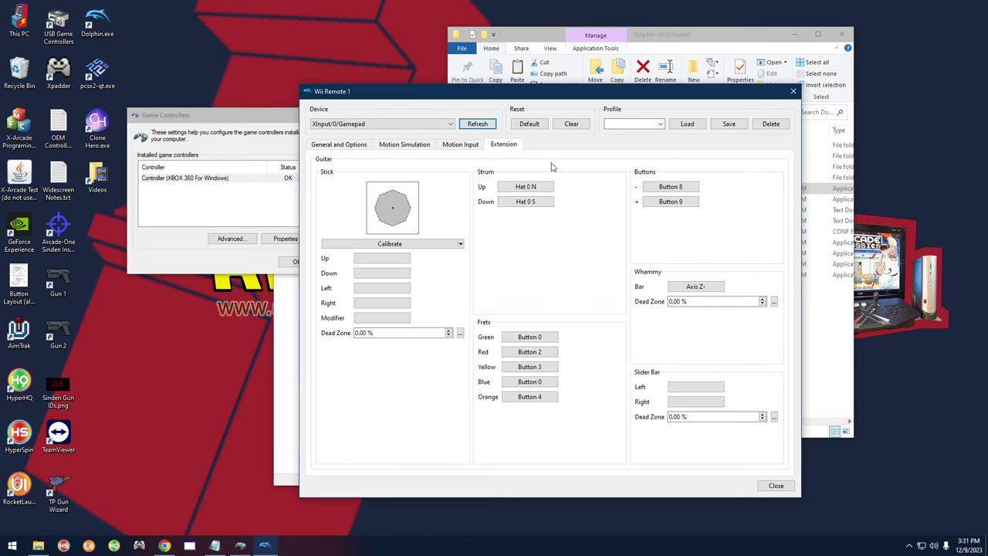
left_click(379, 260)
left_click(373, 276)
left_click(371, 287)
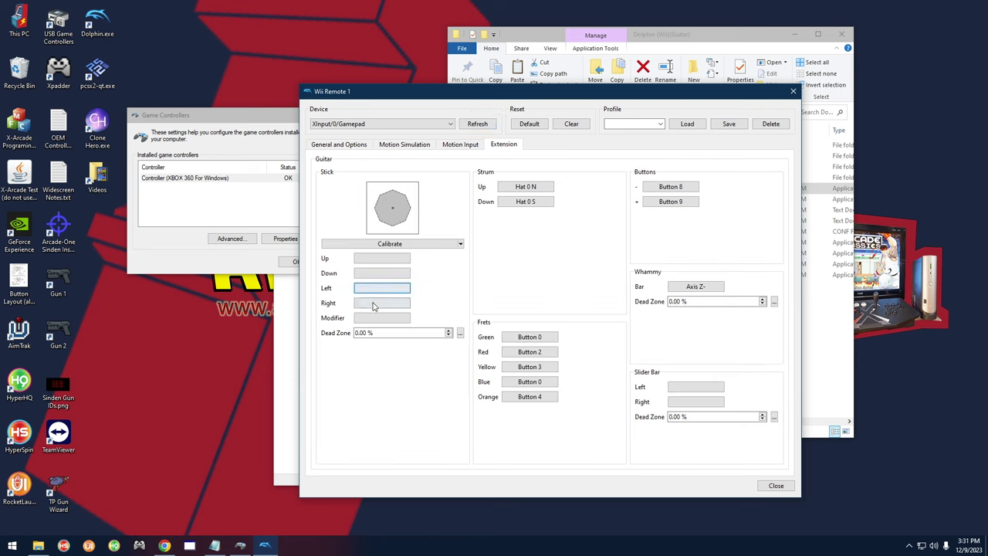
Bind strum up and down to Pad N and Pad S, and the green-to-orange frets to Trigger L, Shoulder L, Shoulder R, Trigger R and Button A
left_click(512, 190)
left_click(518, 204)
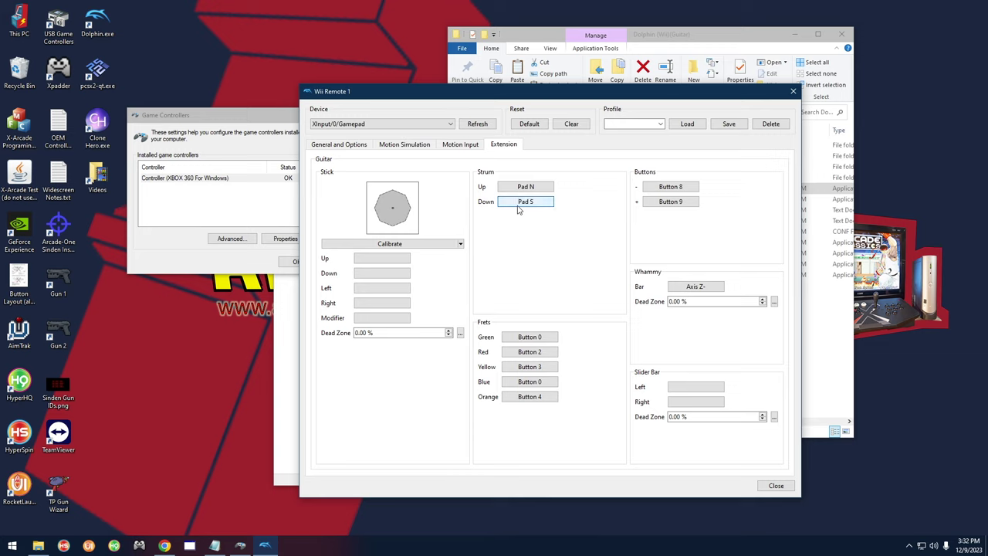
left_click(529, 338)
left_click(529, 352)
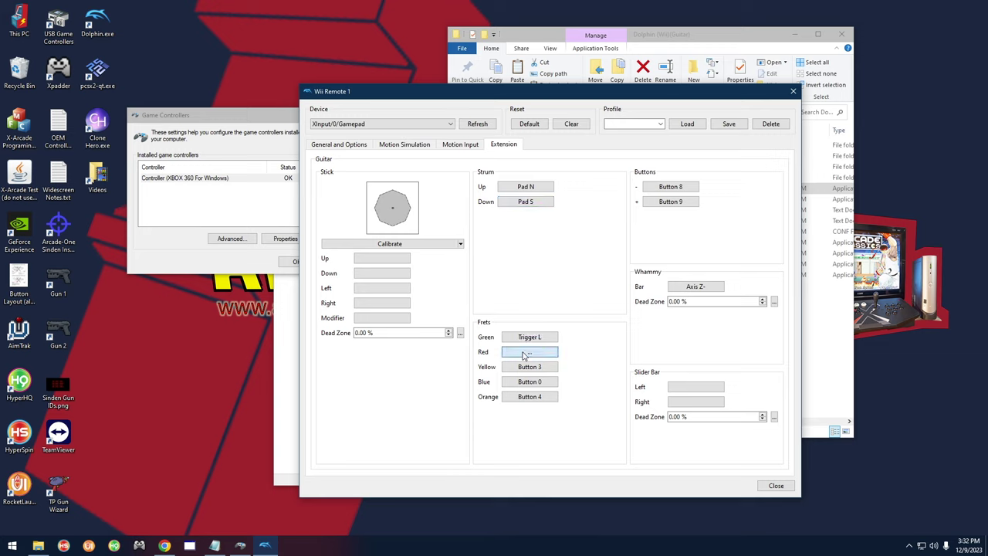
left_click(525, 368)
left_click(529, 382)
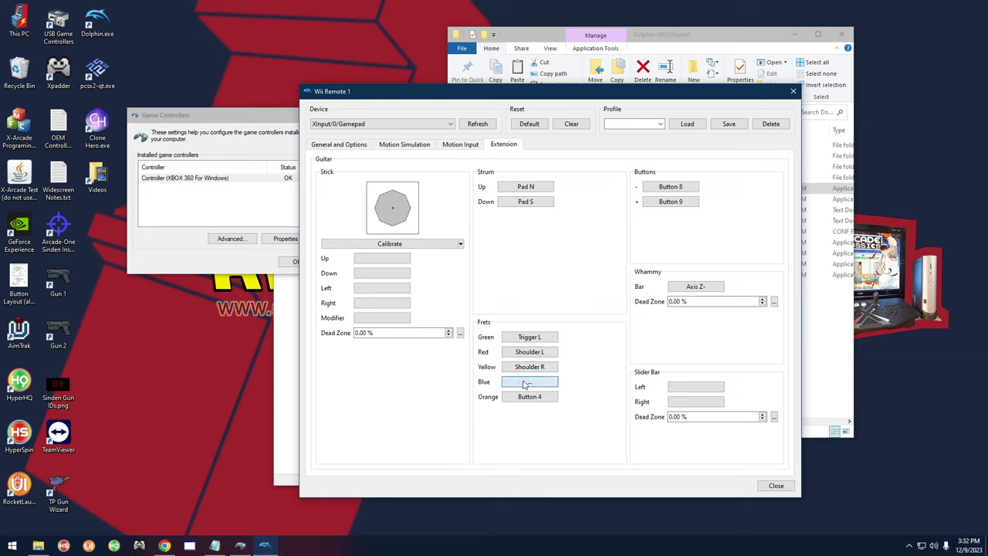
left_click(529, 398)
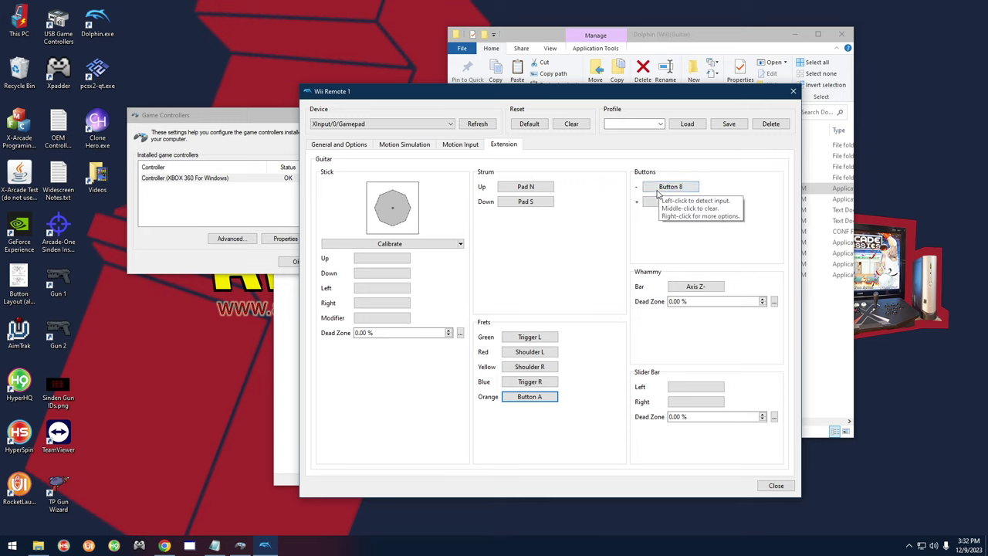
Bind the guitar extension's minus button to Button B, plus button to Pad E, and whammy bar to Left Y+
left_click(657, 190)
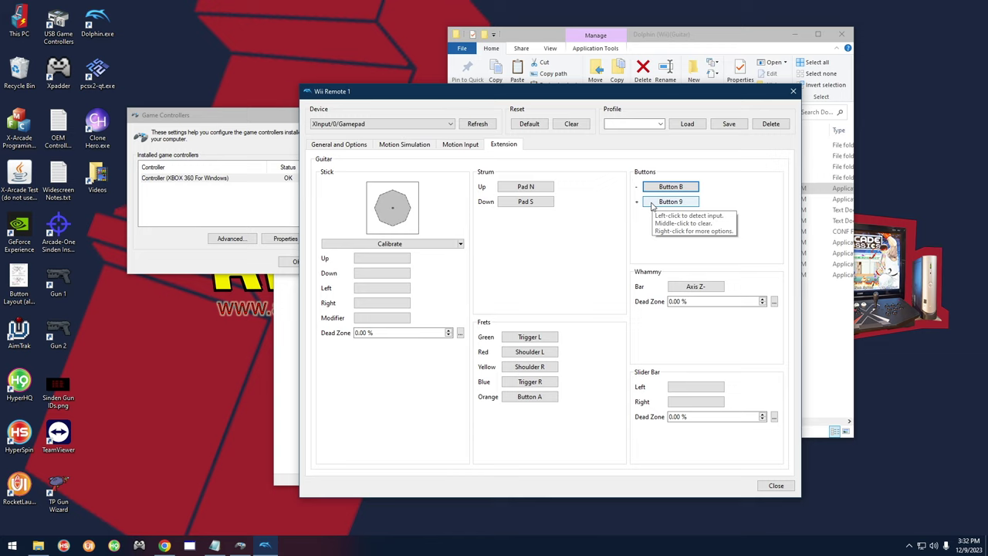
left_click(664, 201)
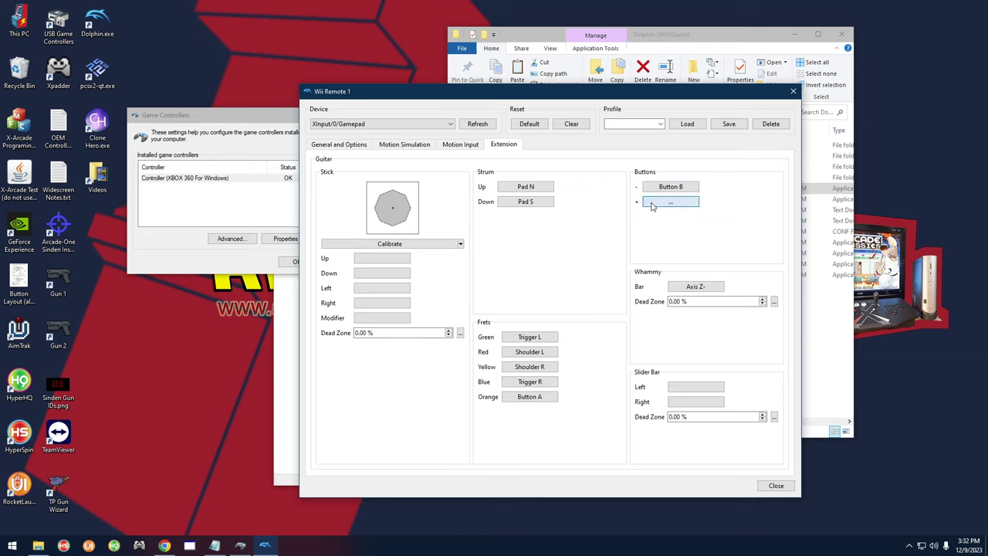
left_click(668, 210)
left_click(677, 289)
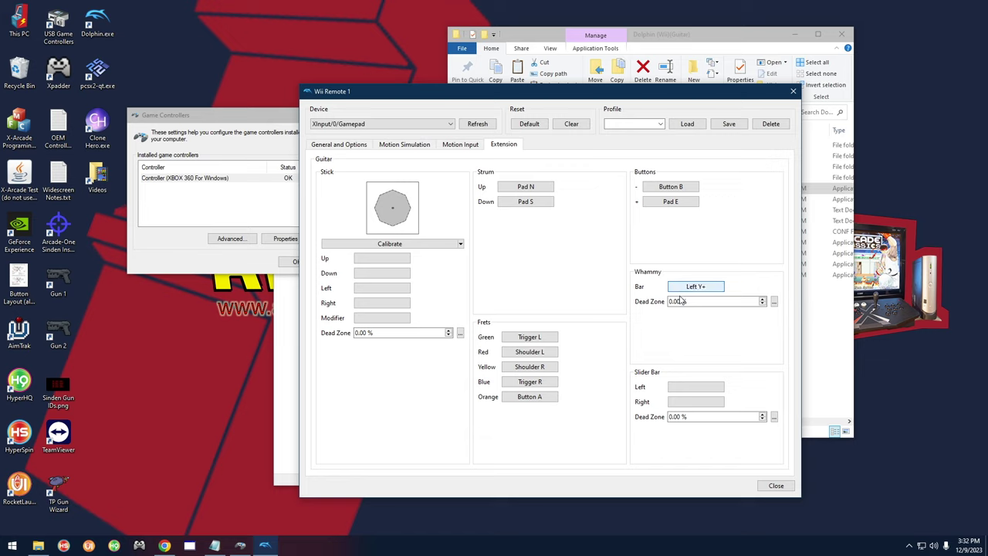
Bind Wii Remote 1's simulated Swing Up motion to Pad W, and close the controller settings and Dolphin
left_click(406, 146)
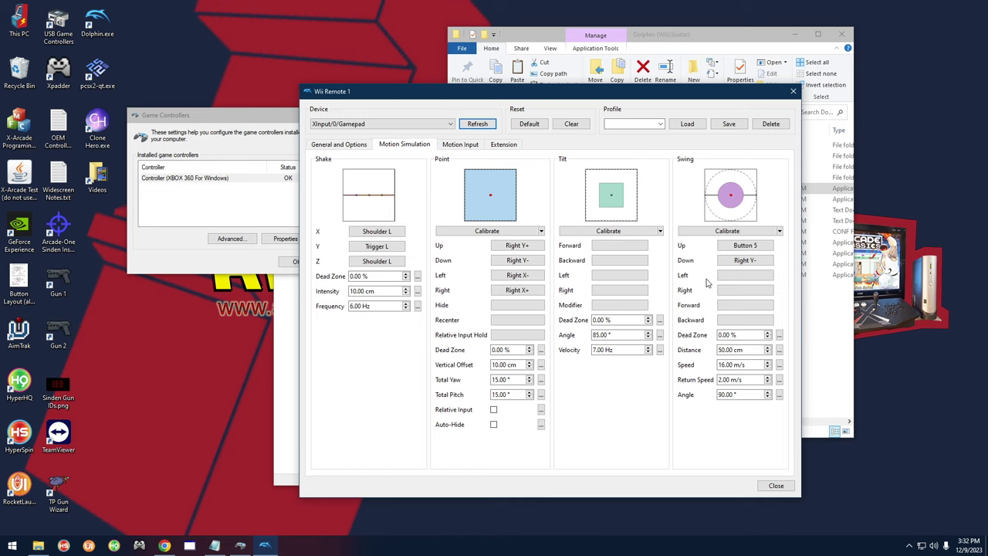
left_click(730, 247)
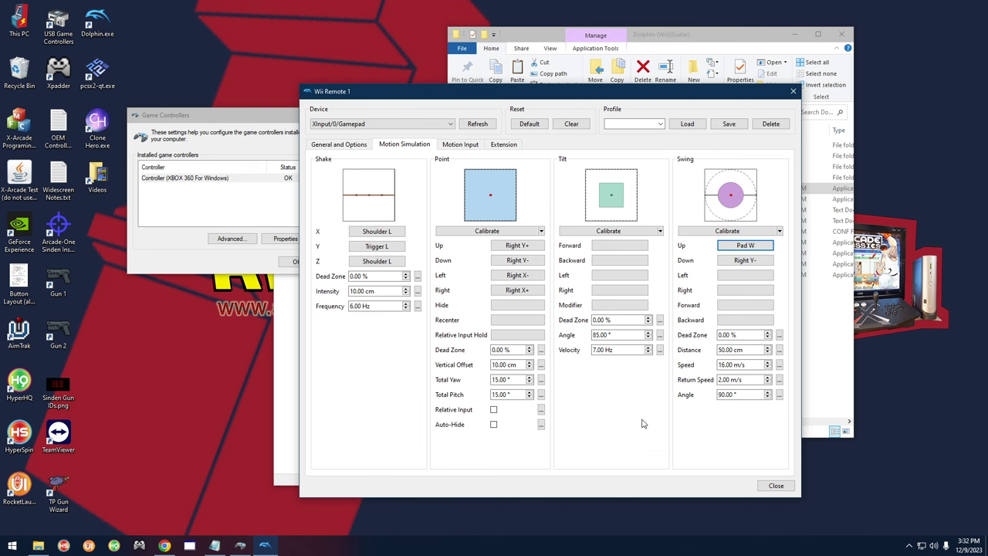
left_click(776, 486)
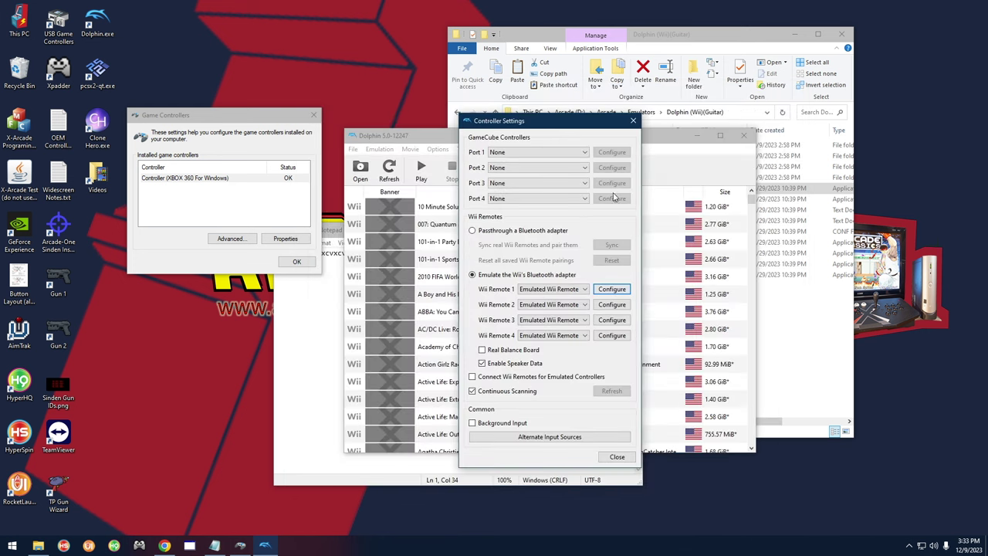
left_click(633, 120)
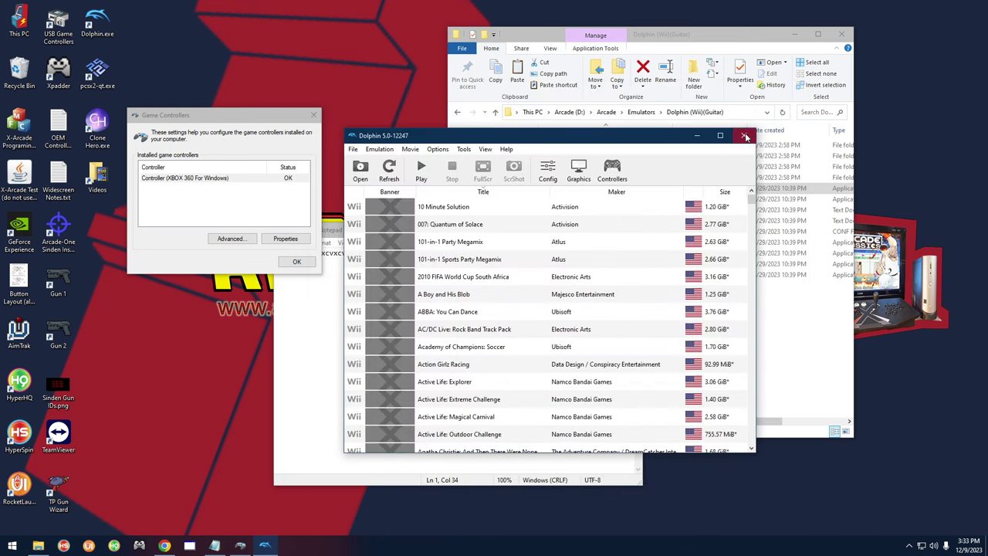
left_click(744, 135)
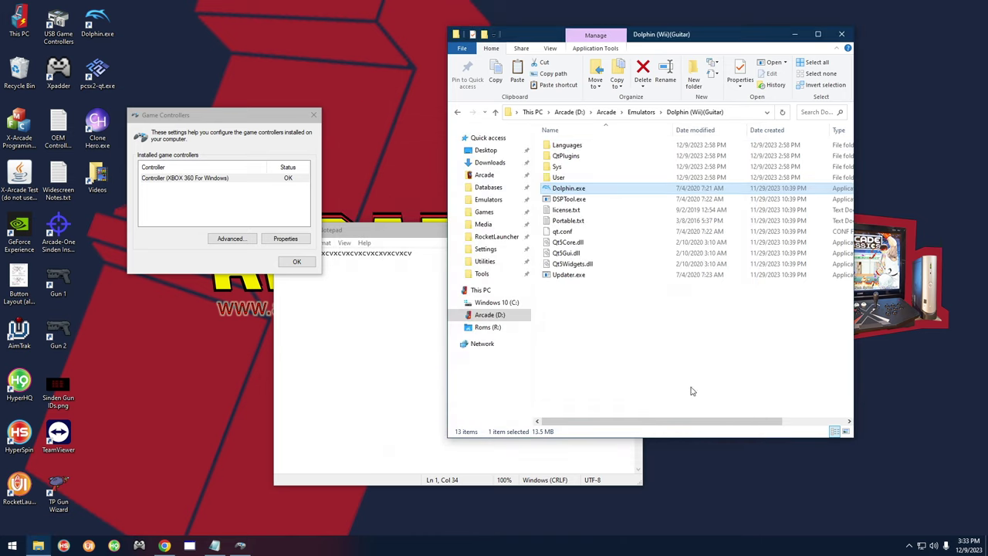
Open the Clone Hero folder on the Roms (R:) drive and launch the game
left_click(488, 326)
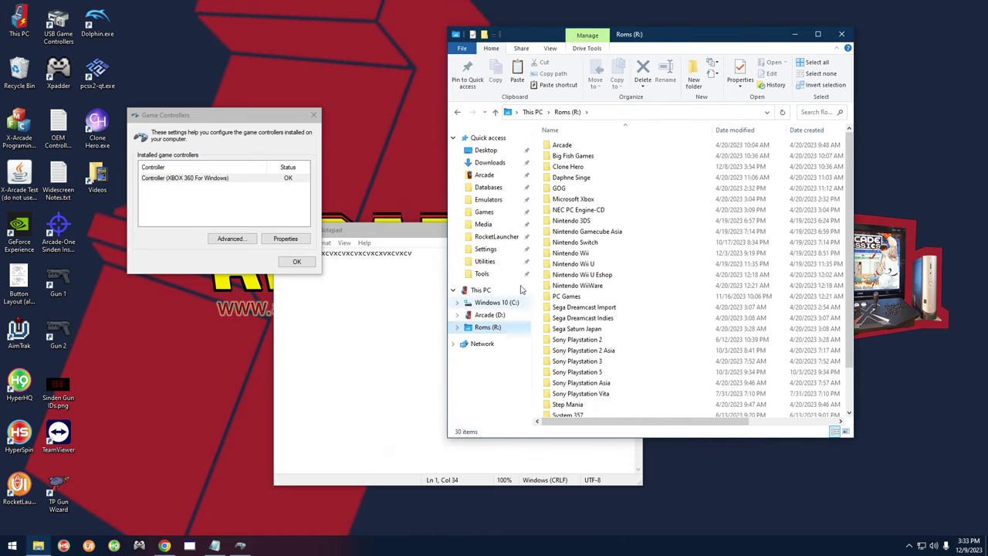
double_click(568, 167)
double_click(575, 211)
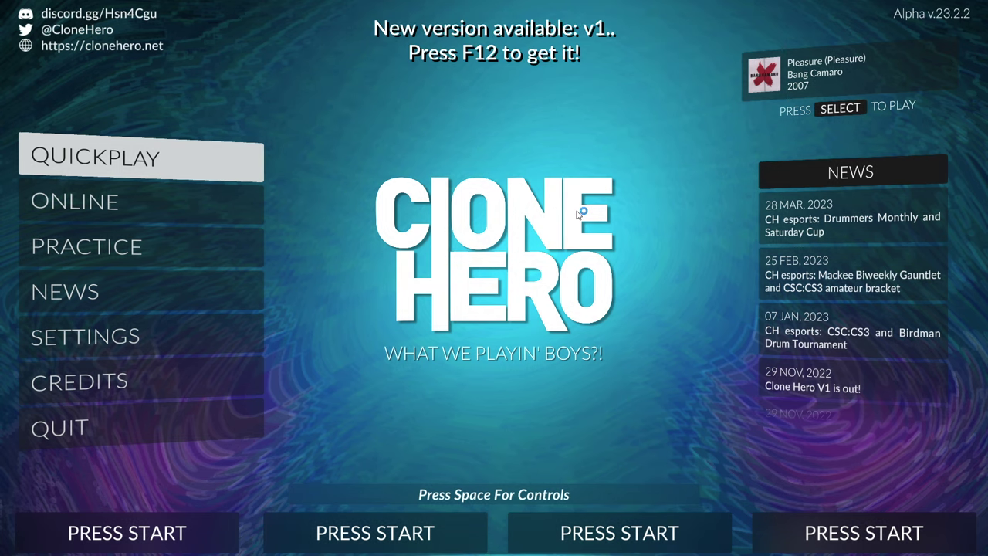
Join the first player slot with the Guest profile and open the controls configuration
key("Return")
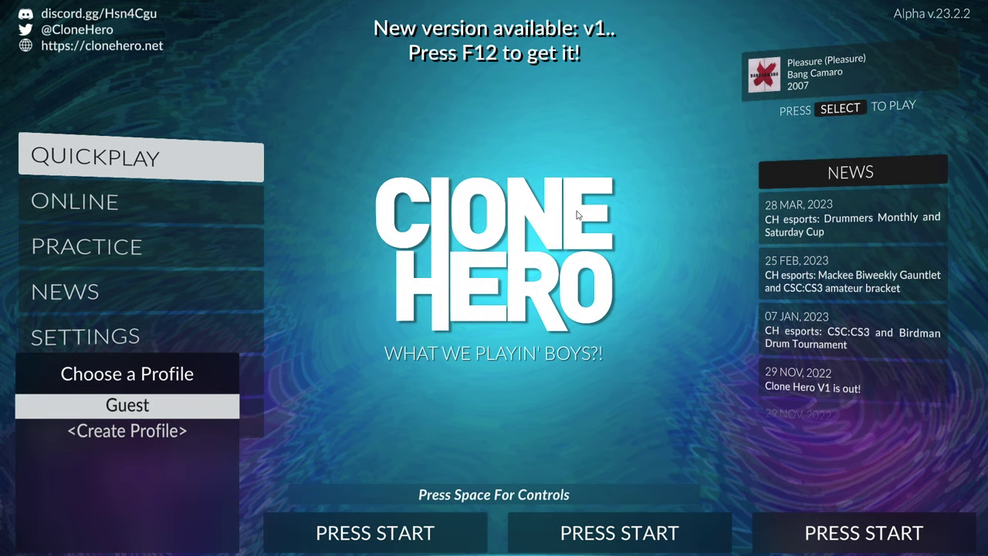
key("Return")
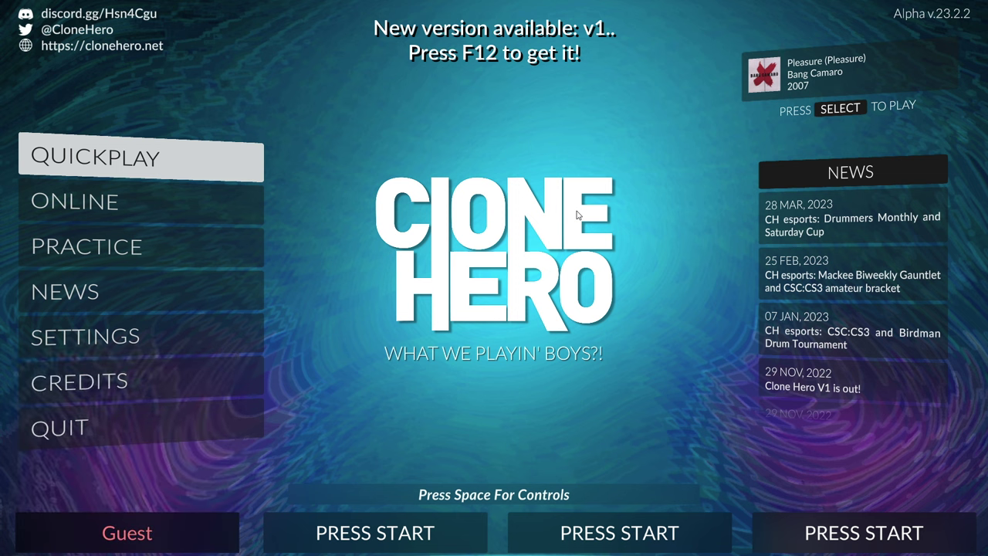
key("space")
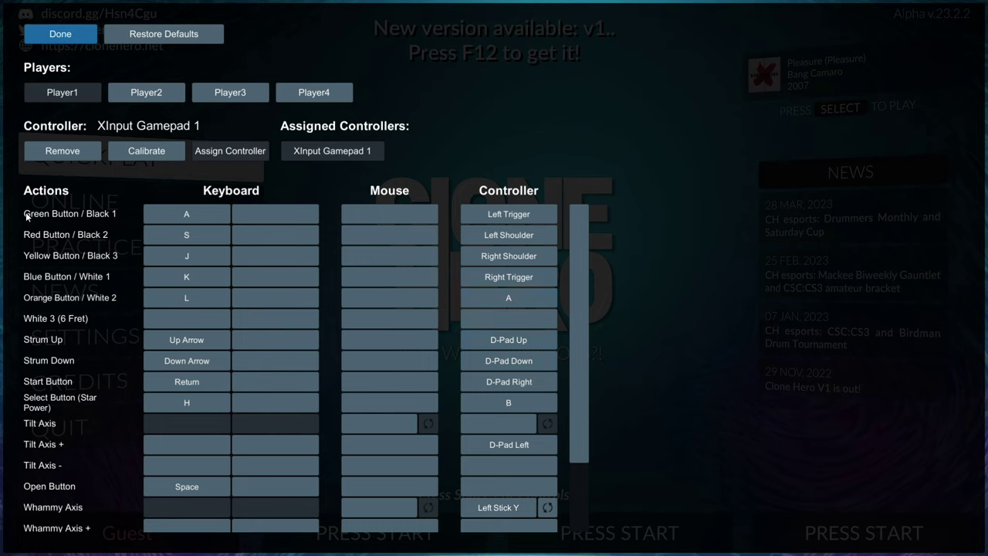
Rebind Player1's green fret to the controller's Left Trigger, and start replacing the controller binding for the red fret
left_click(510, 215)
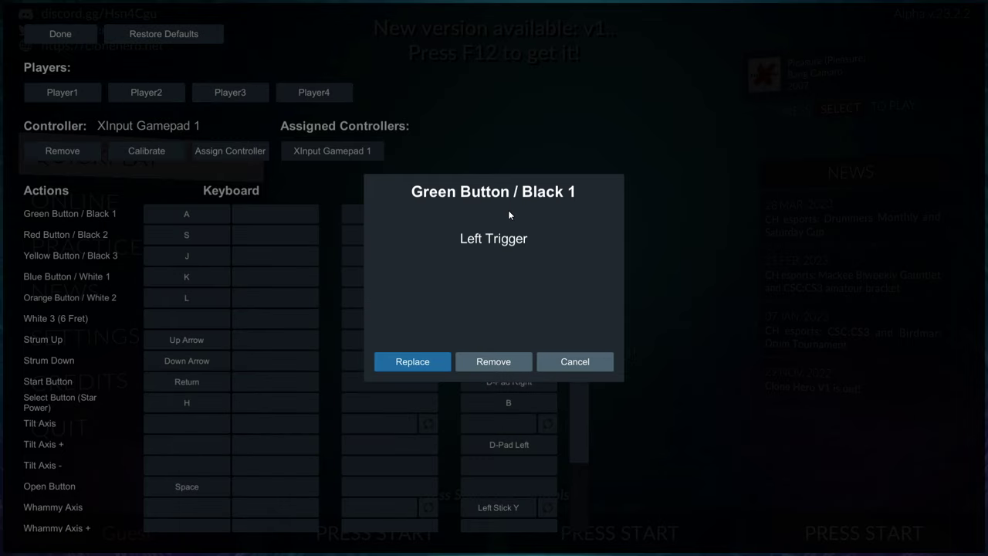
left_click(430, 365)
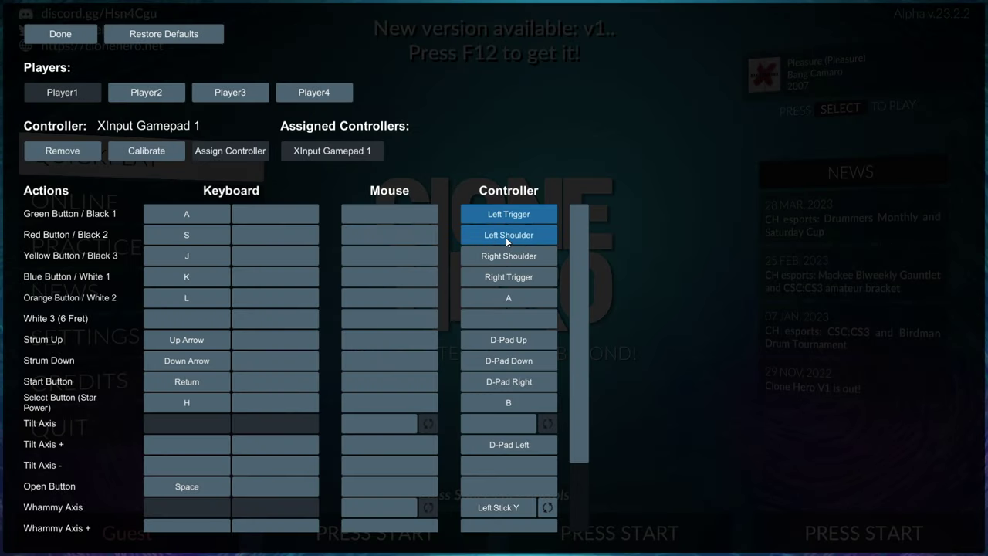
left_click(507, 240)
left_click(431, 364)
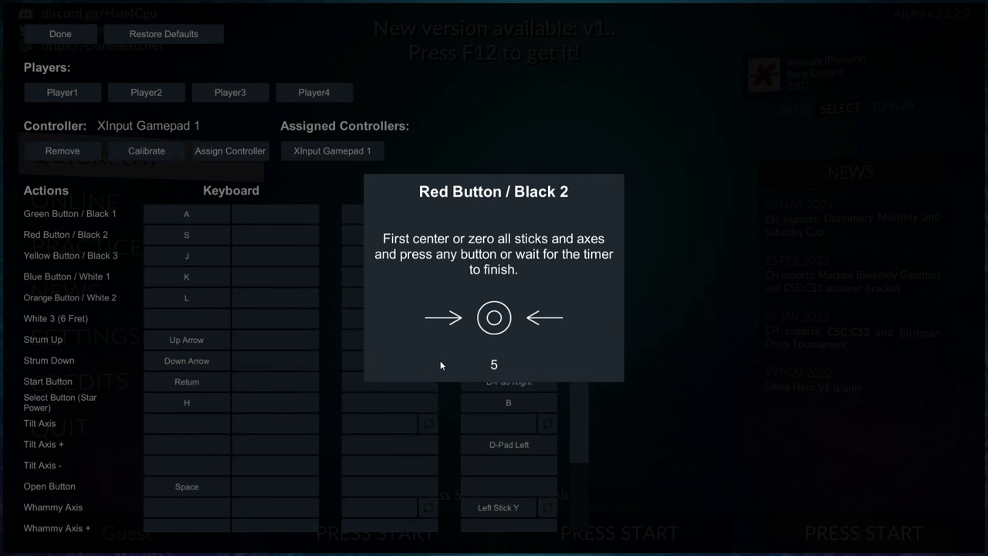